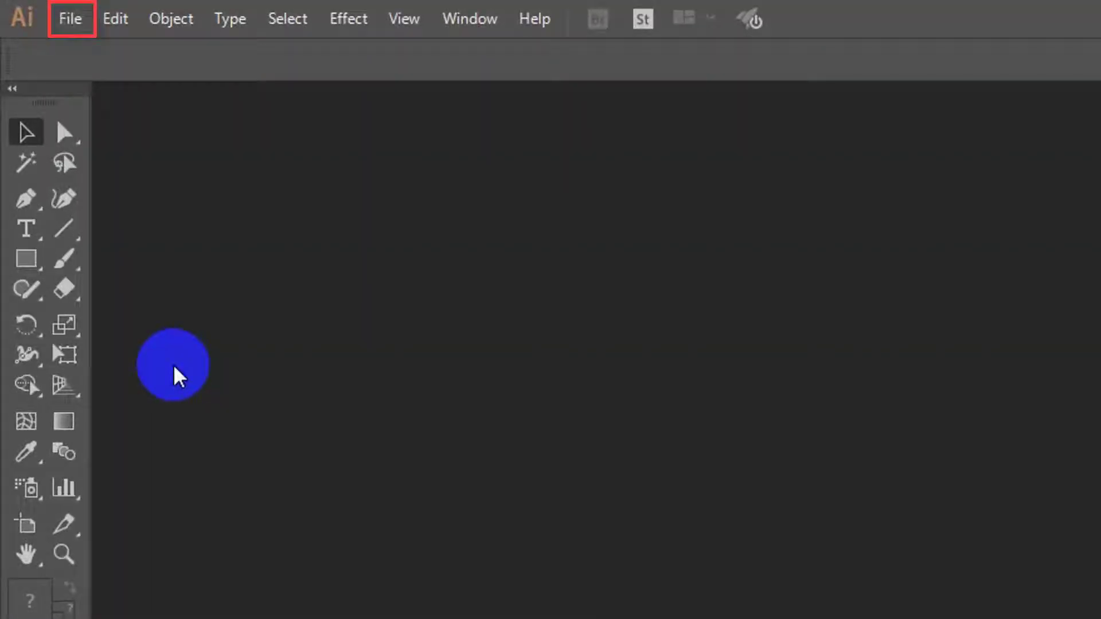
Create a new RGB document 800 points wide and 555 points high with one artboard.
{"action": "left_click", "coordinate": [50, 12]}
{"action": "left_click", "coordinate": [86, 46]}
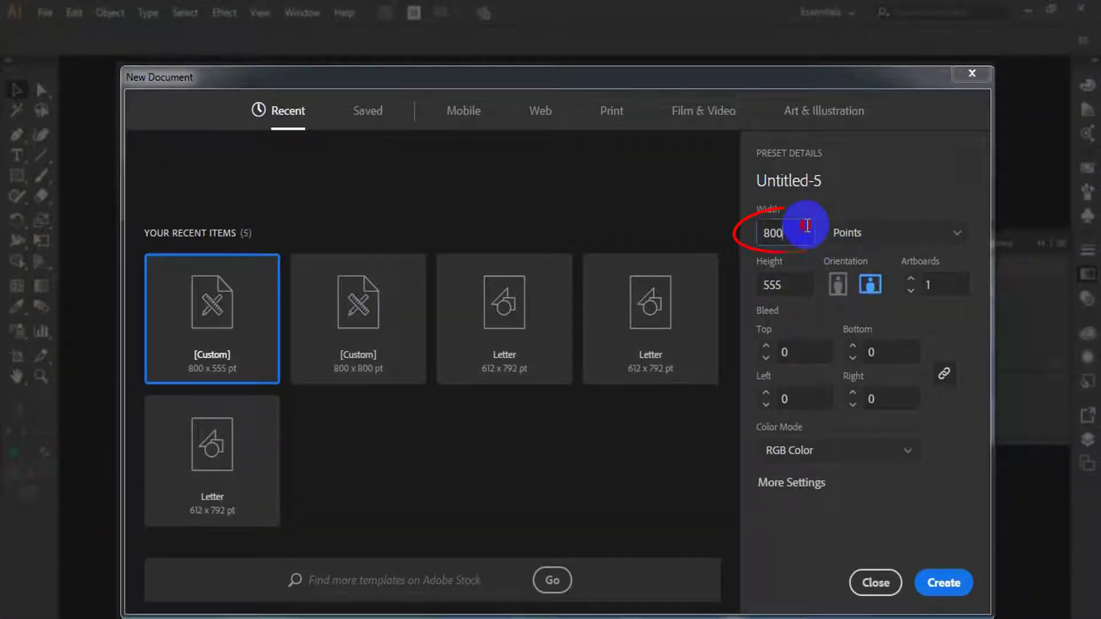
{"action": "double_click", "coordinate": [807, 225]}
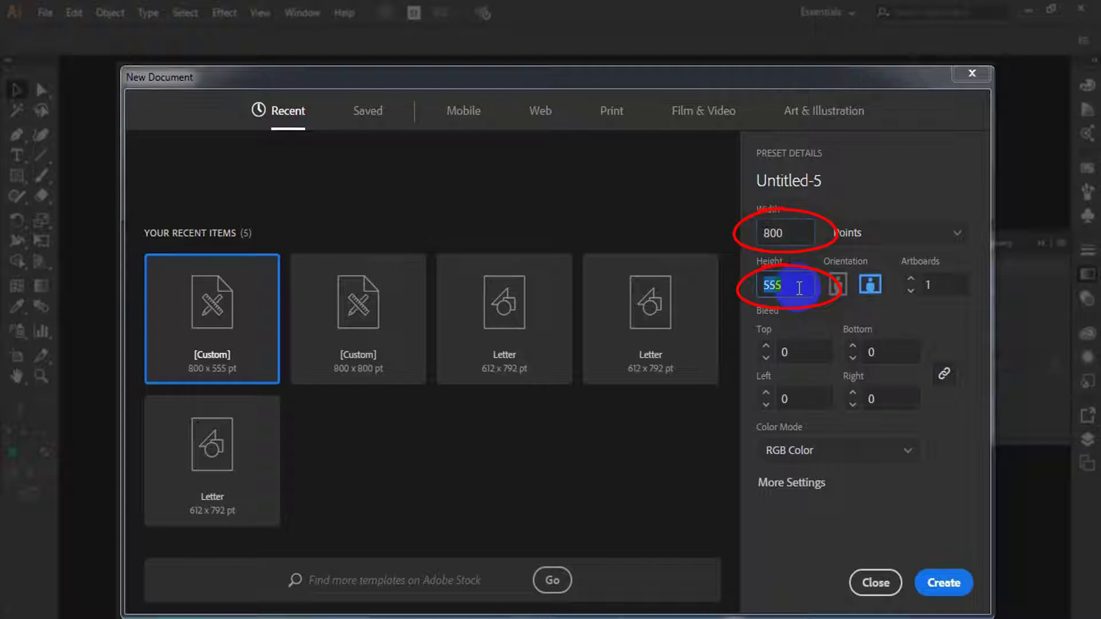
{"action": "left_click", "coordinate": [943, 582]}
Draw a solid white rectangle with no stroke that covers the whole artboard.
{"action": "left_click", "coordinate": [17, 175]}
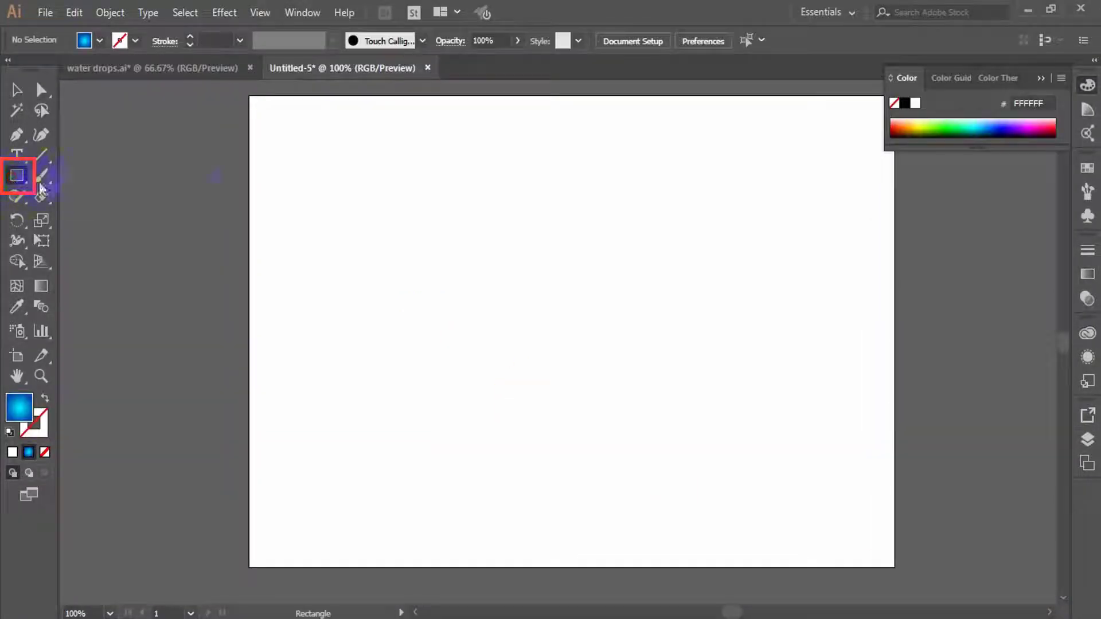
{"action": "left_click", "coordinate": [12, 451]}
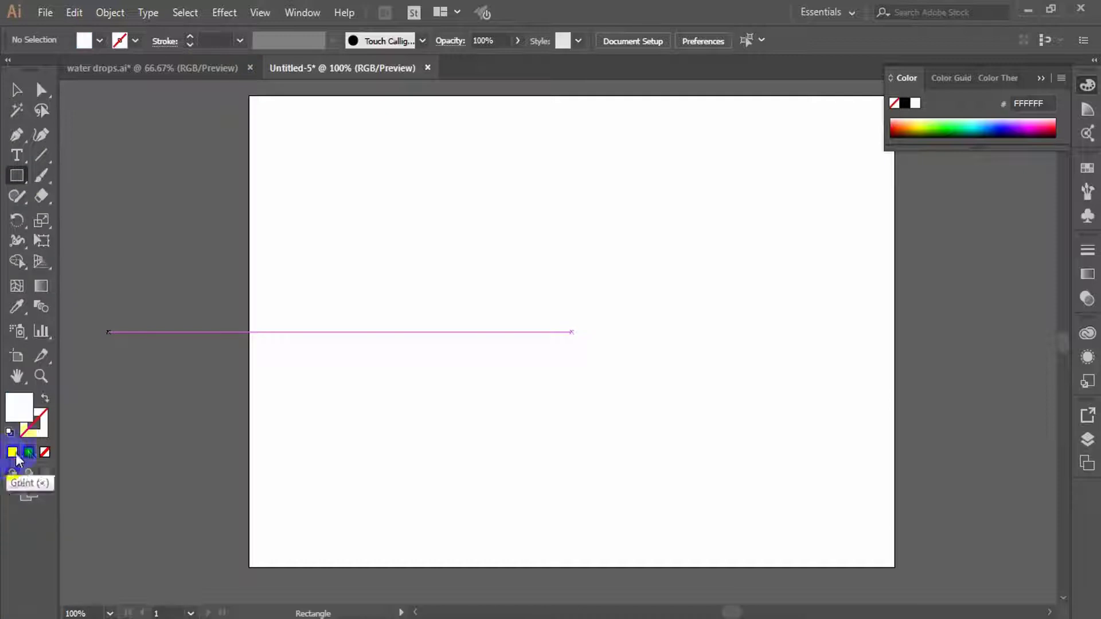
{"action": "left_click_drag", "start_coordinate": [250, 96], "coordinate": [894, 566]}
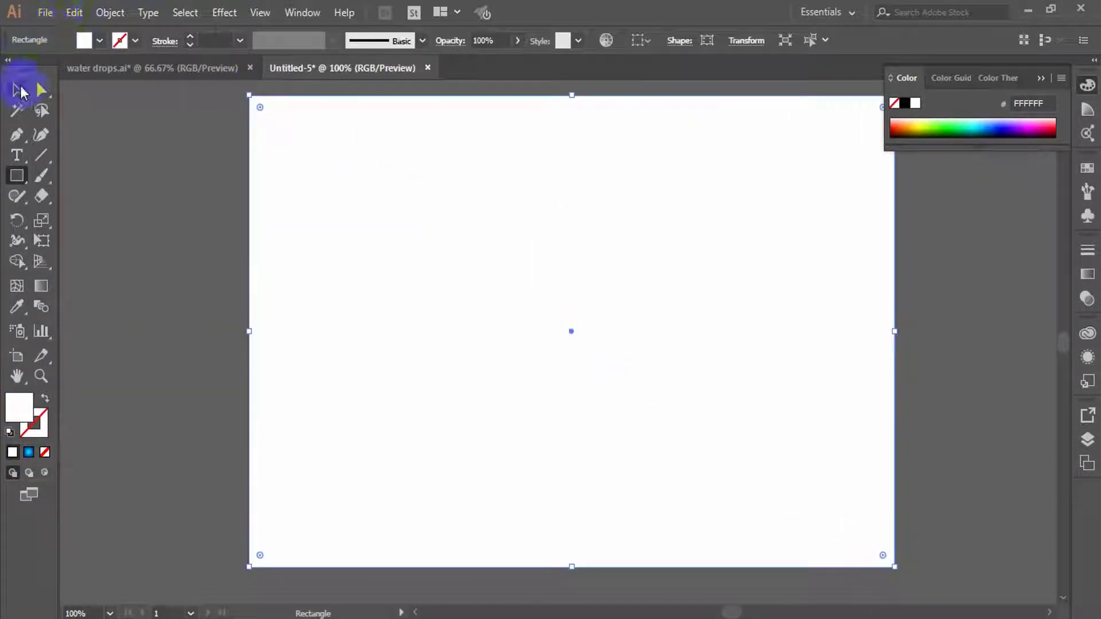
Fill the background rectangle with the cyan-to-dark-blue radial gradient.
{"action": "left_click", "coordinate": [17, 89]}
{"action": "left_click", "coordinate": [28, 453]}
{"action": "key", "text": "z"}
{"action": "left_click", "coordinate": [530, 321], "text": "alt"}
{"action": "left_click", "coordinate": [17, 89]}
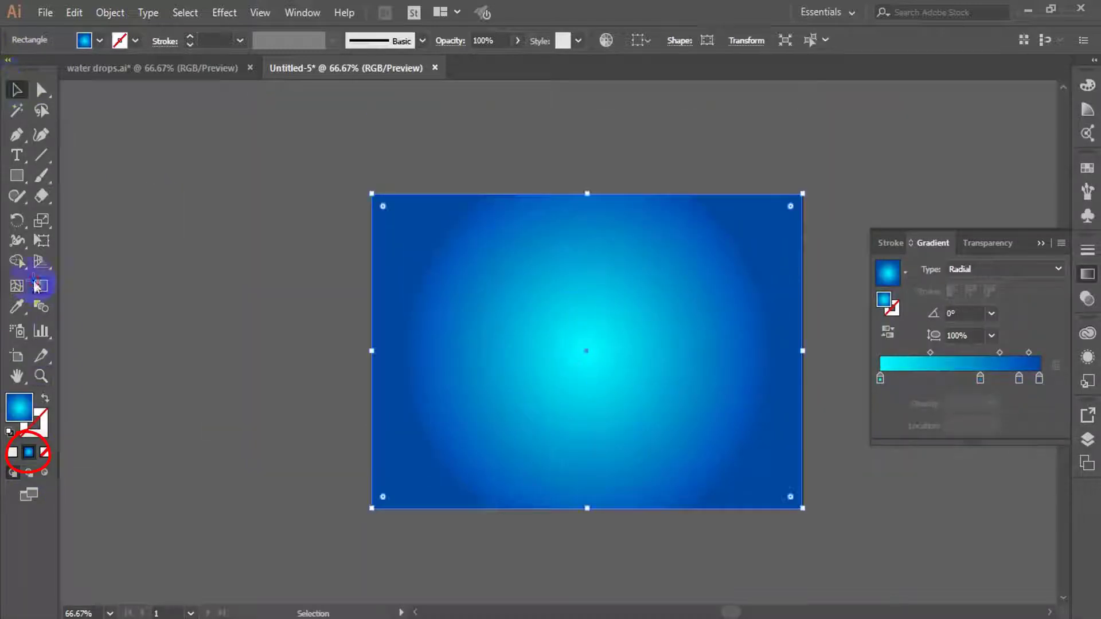
Reposition the radial gradient so its cyan centre sits in the rectangle's upper-left area and it runs toward the lower-right at about -36°.
{"action": "left_click", "coordinate": [41, 285]}
{"action": "left_click_drag", "start_coordinate": [343, 180], "coordinate": [613, 440]}
{"action": "left_click_drag", "start_coordinate": [467, 261], "coordinate": [757, 481]}
{"action": "left_click_drag", "start_coordinate": [420, 289], "coordinate": [661, 440]}
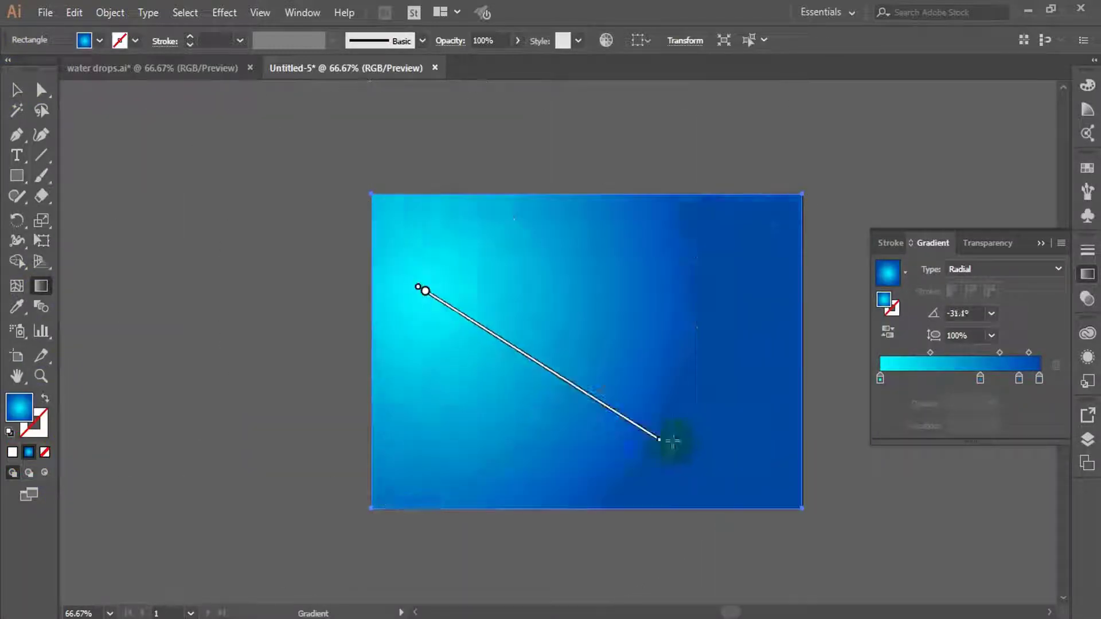
{"action": "left_click_drag", "start_coordinate": [460, 275], "coordinate": [725, 480]}
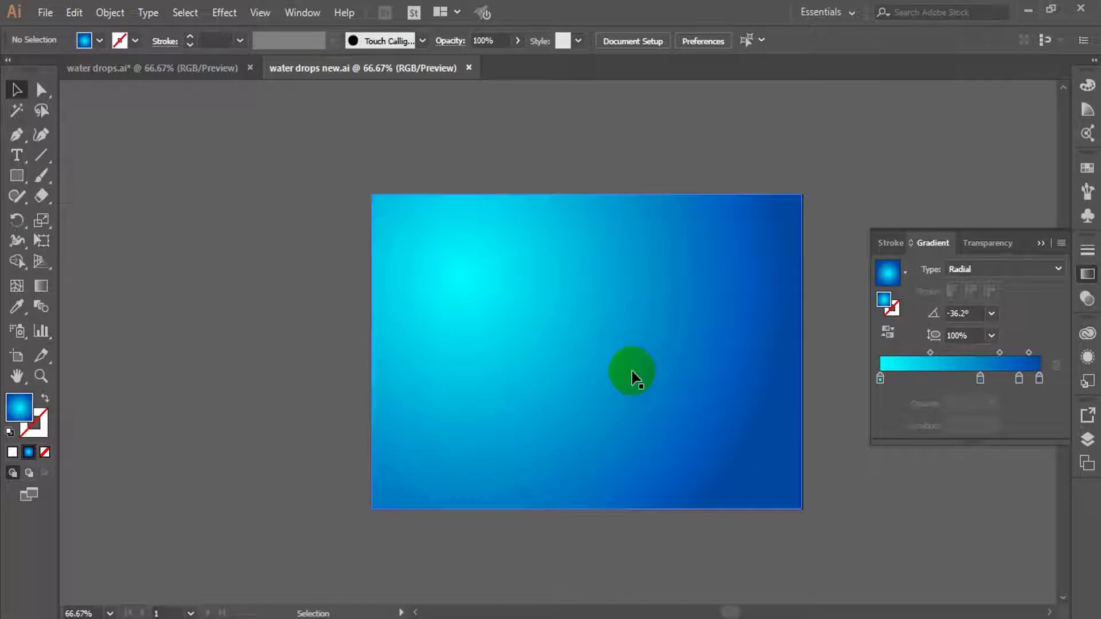
Examine the RGB and hex colour values of the darkest stop at the end of the gradient.
{"action": "left_click", "coordinate": [995, 370]}
{"action": "left_click", "coordinate": [1038, 381]}
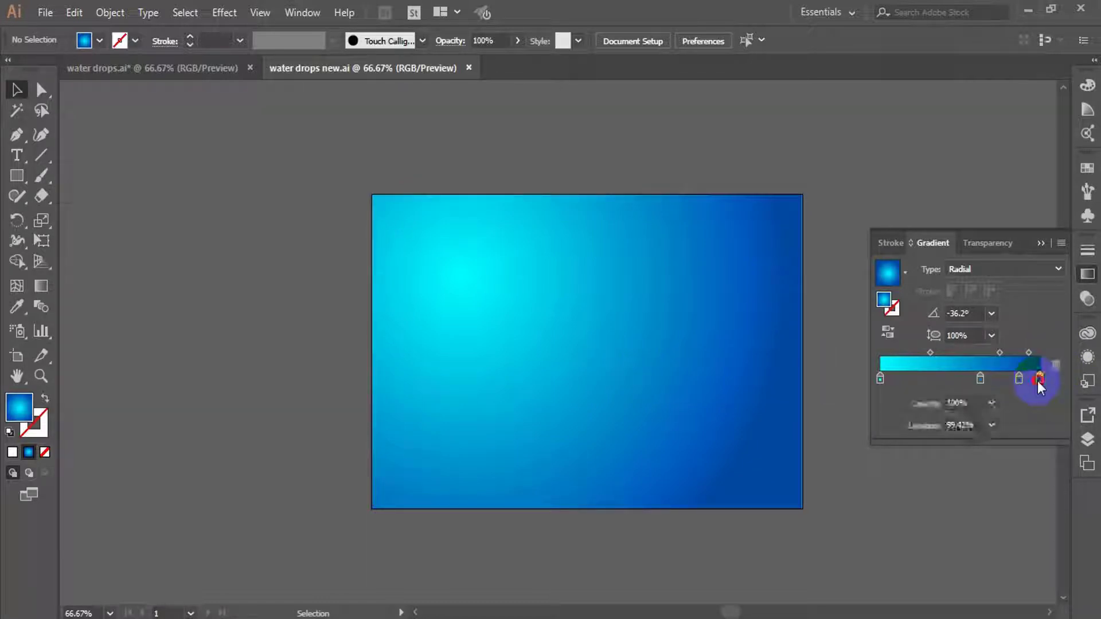
{"action": "double_click", "coordinate": [1038, 381]}
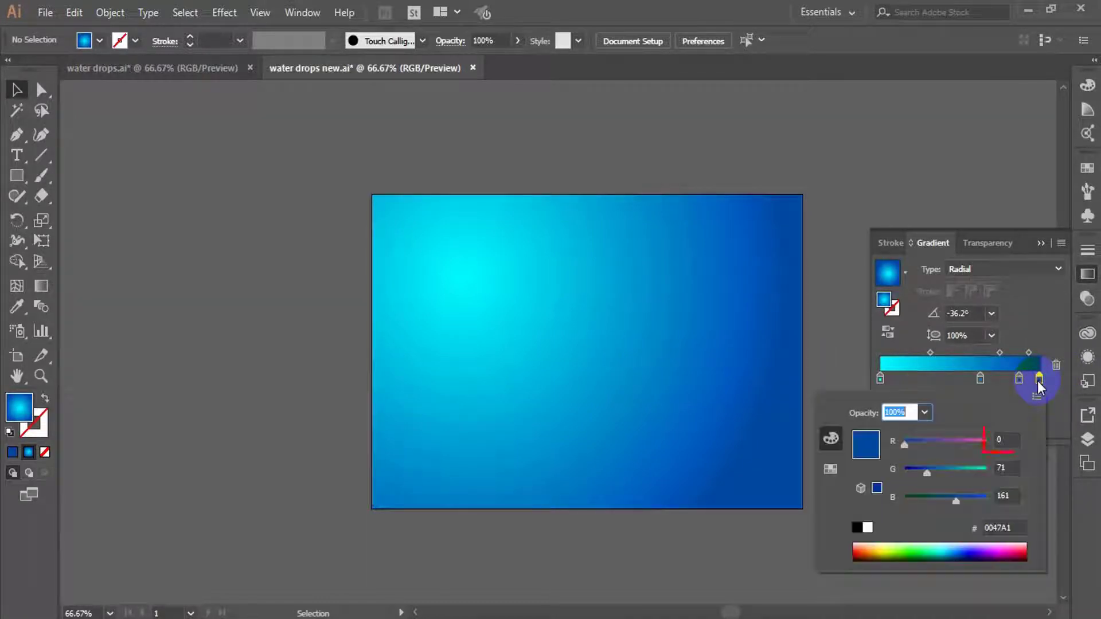
{"action": "left_click", "coordinate": [1010, 468]}
{"action": "left_click", "coordinate": [1004, 496]}
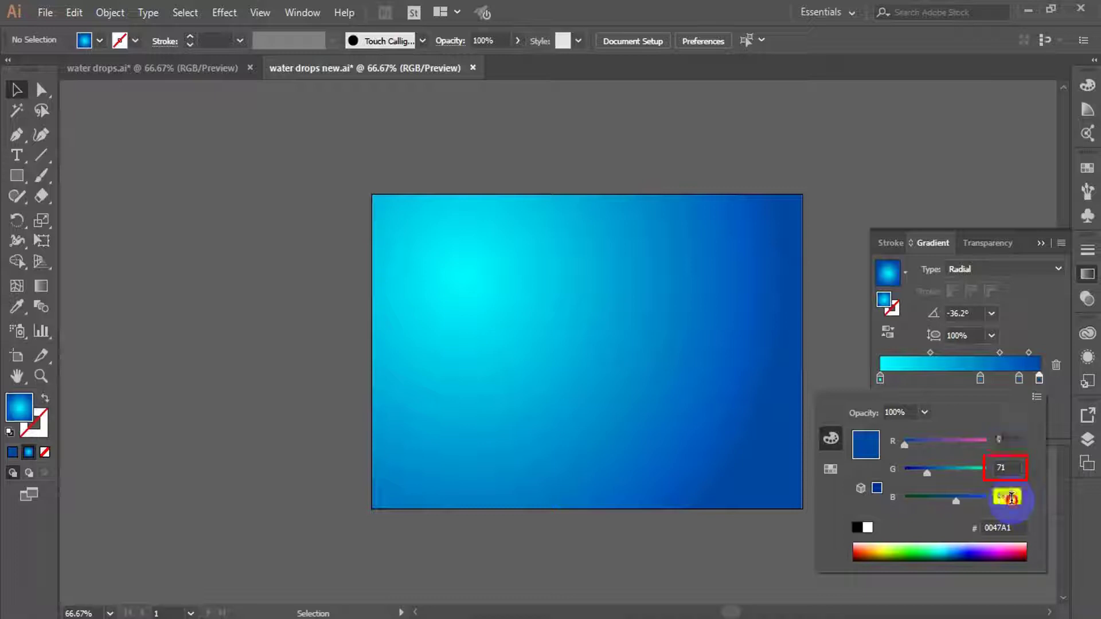
{"action": "left_click", "coordinate": [1021, 528]}
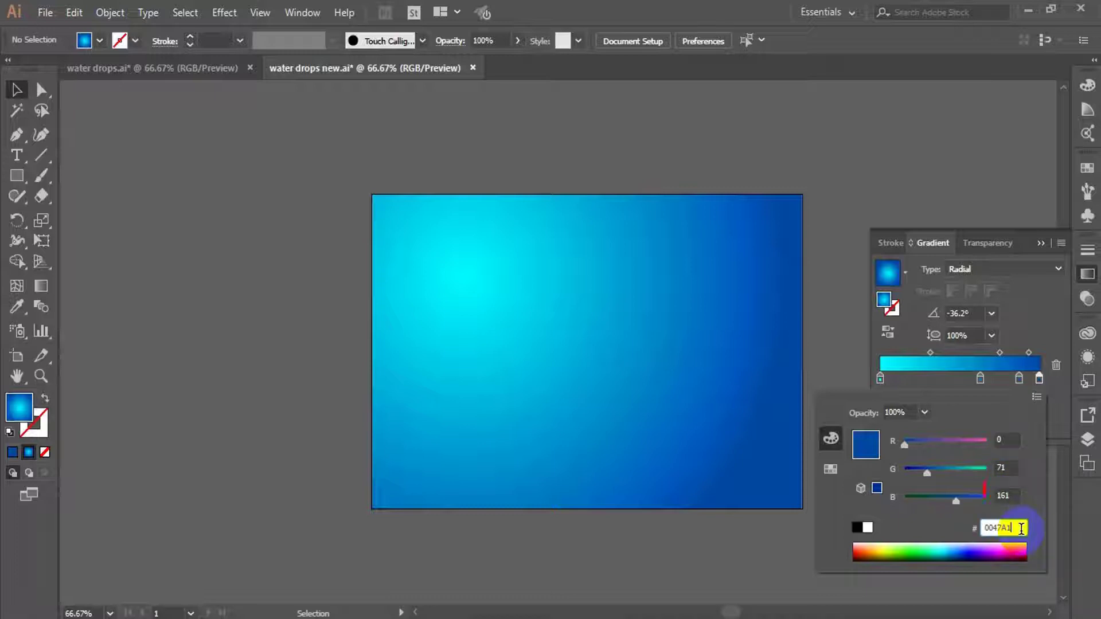
Examine the RGB and hex colour values of the gradient's third stop, just before the darkest one.
{"action": "left_click", "coordinate": [1018, 380]}
{"action": "double_click", "coordinate": [1019, 380]}
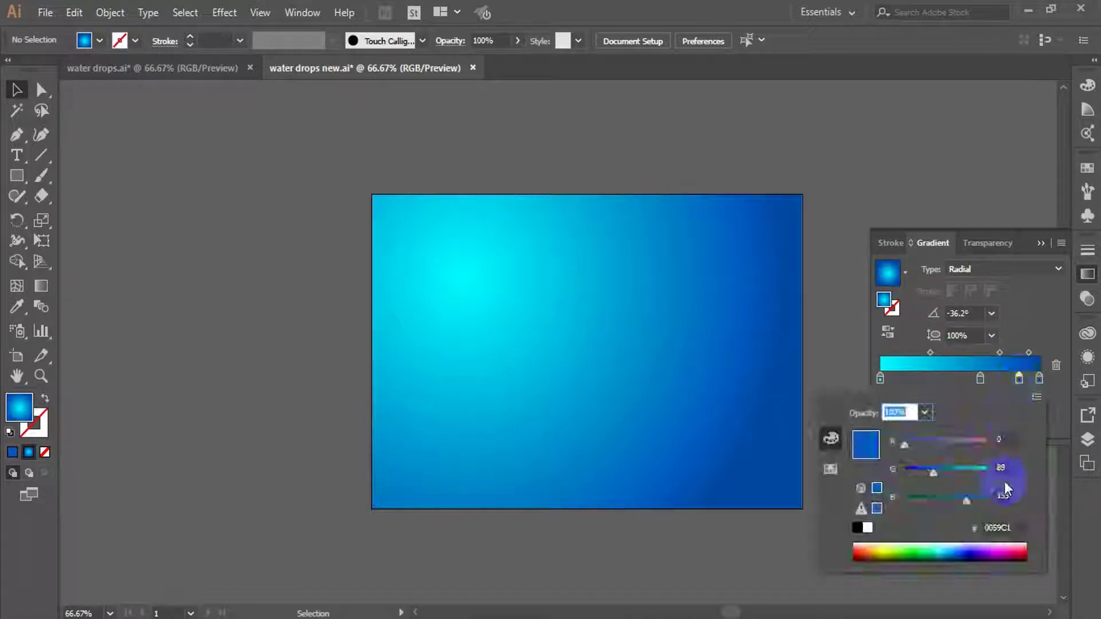
{"action": "left_click", "coordinate": [1016, 527]}
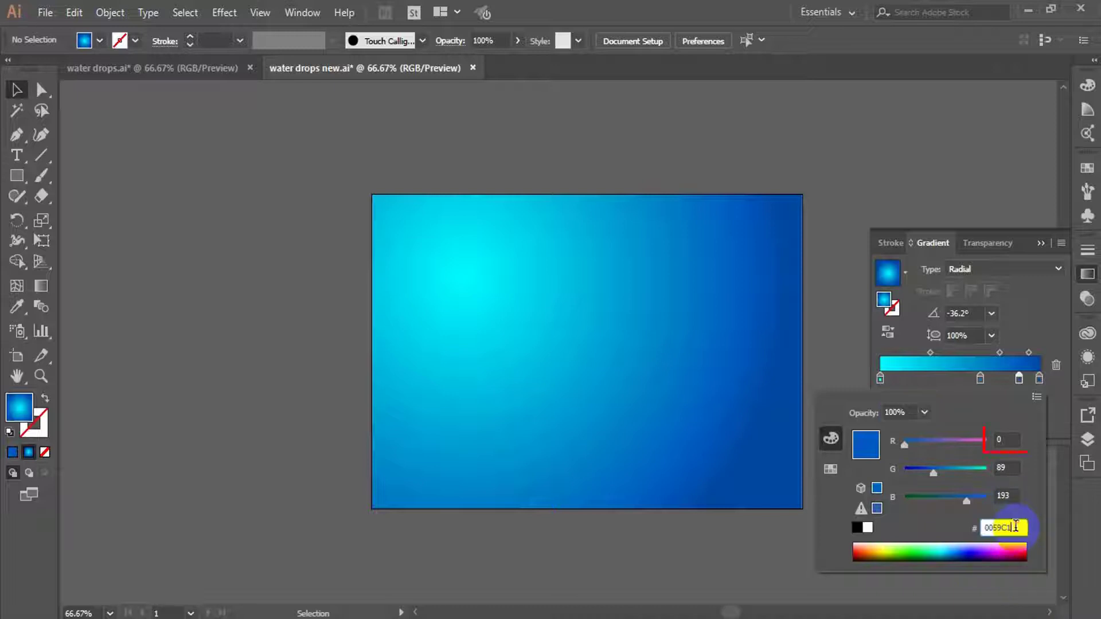
{"action": "left_click", "coordinate": [1014, 494]}
{"action": "left_click", "coordinate": [1013, 466]}
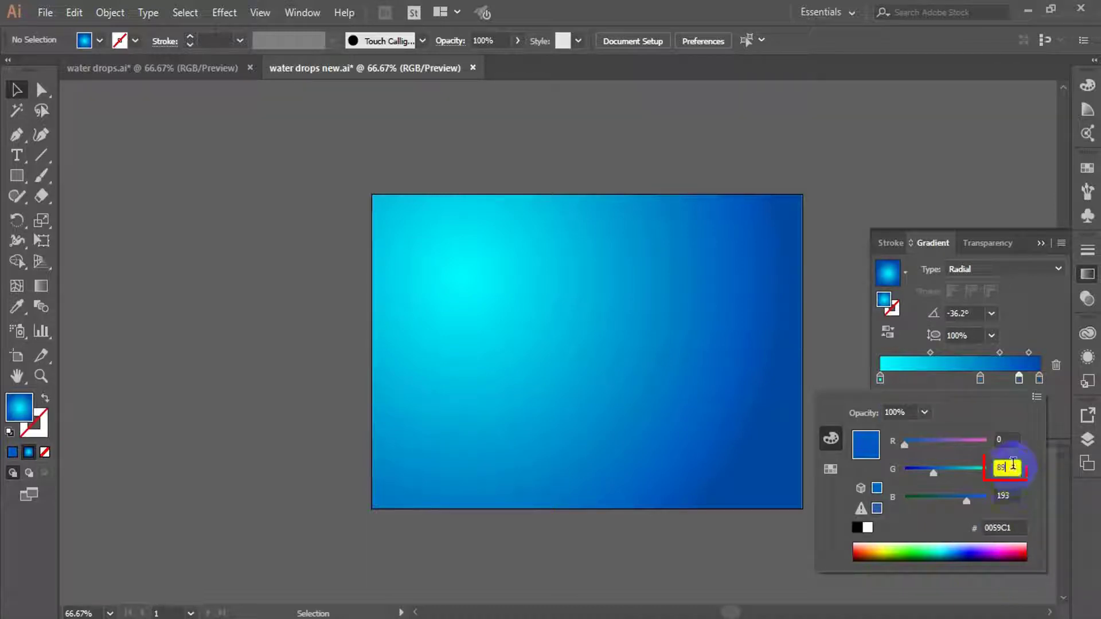
Examine the RGB and hex colour values of the gradient's second stop, the mid-blue one.
{"action": "left_click", "coordinate": [982, 378]}
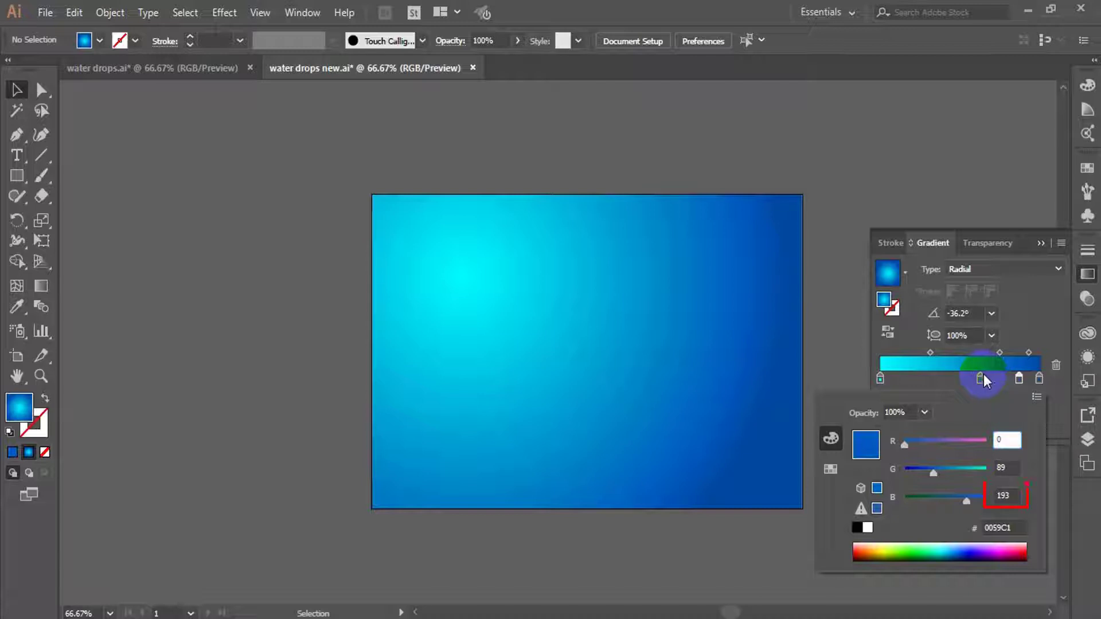
{"action": "double_click", "coordinate": [981, 378]}
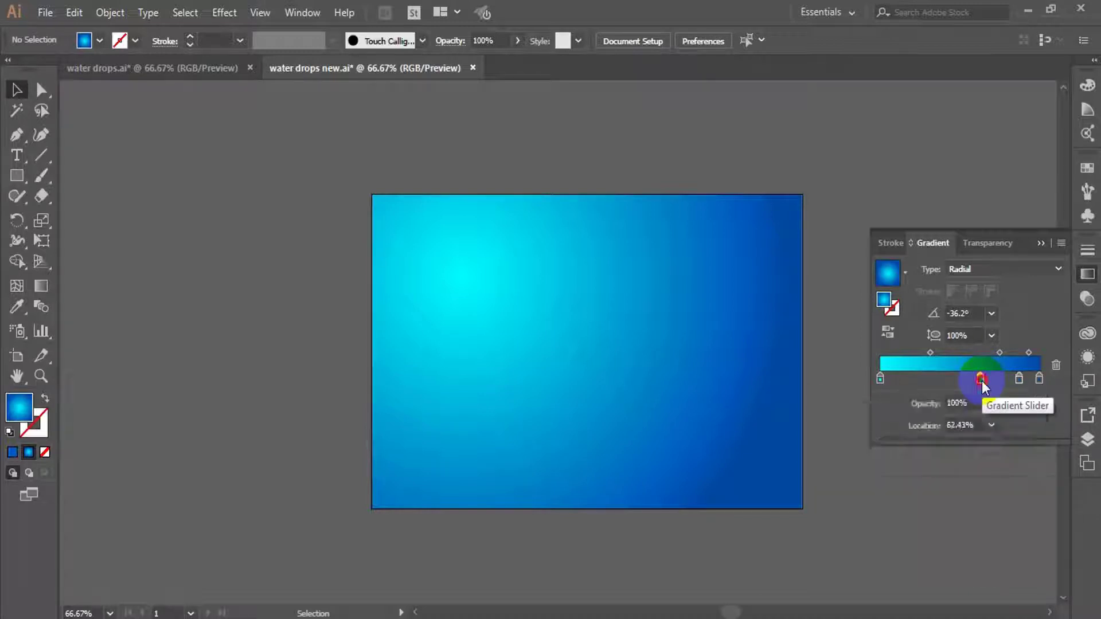
{"action": "left_click", "coordinate": [1010, 467]}
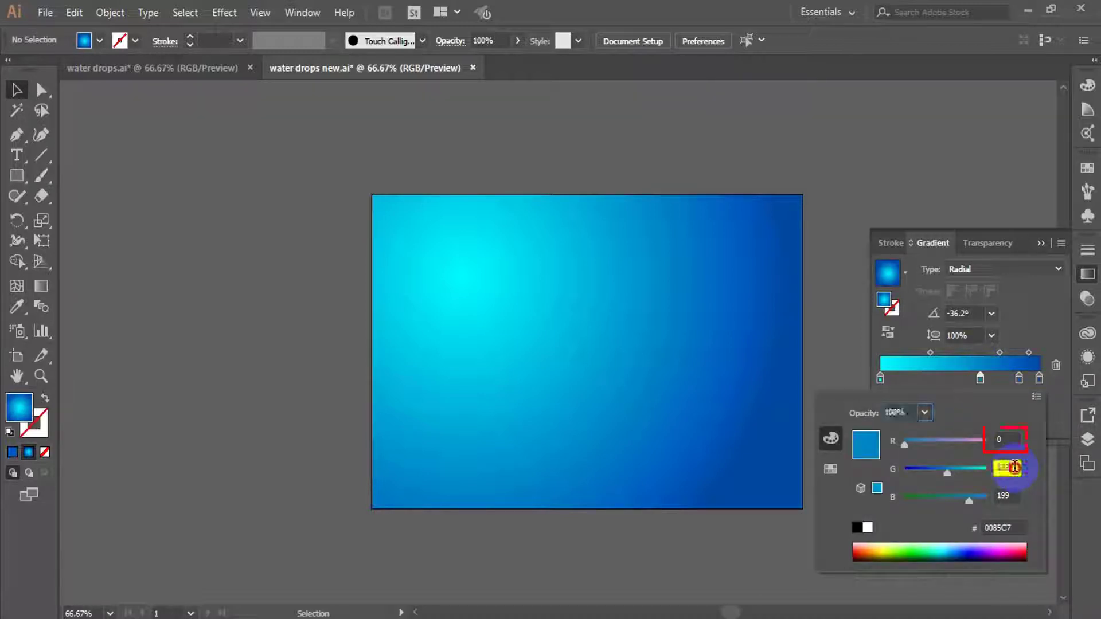
{"action": "left_click", "coordinate": [1012, 493]}
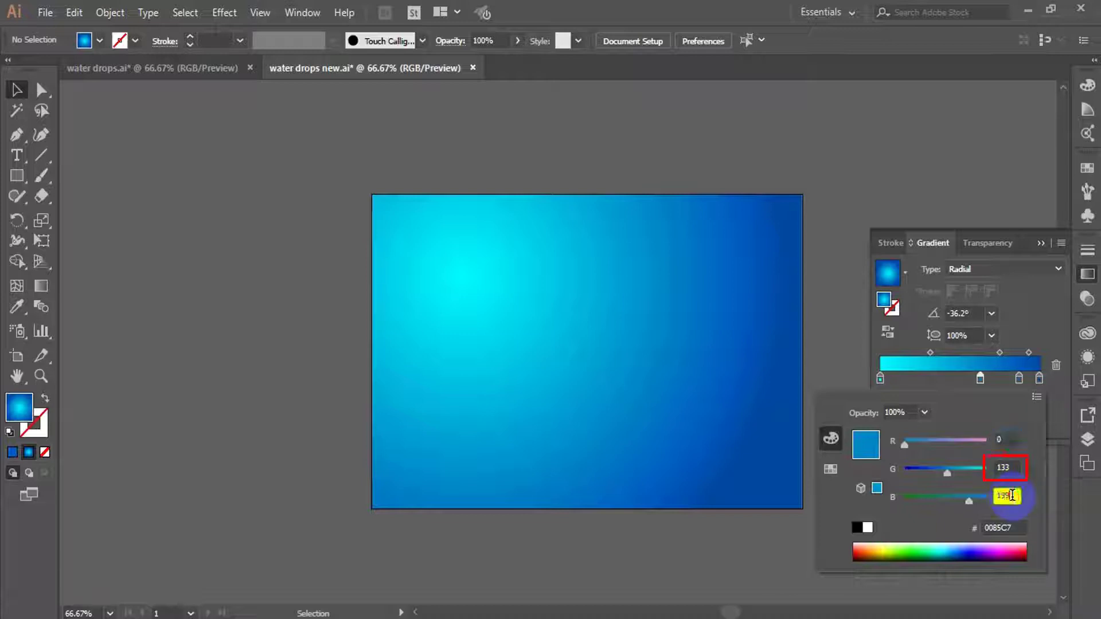
{"action": "left_click", "coordinate": [1015, 526]}
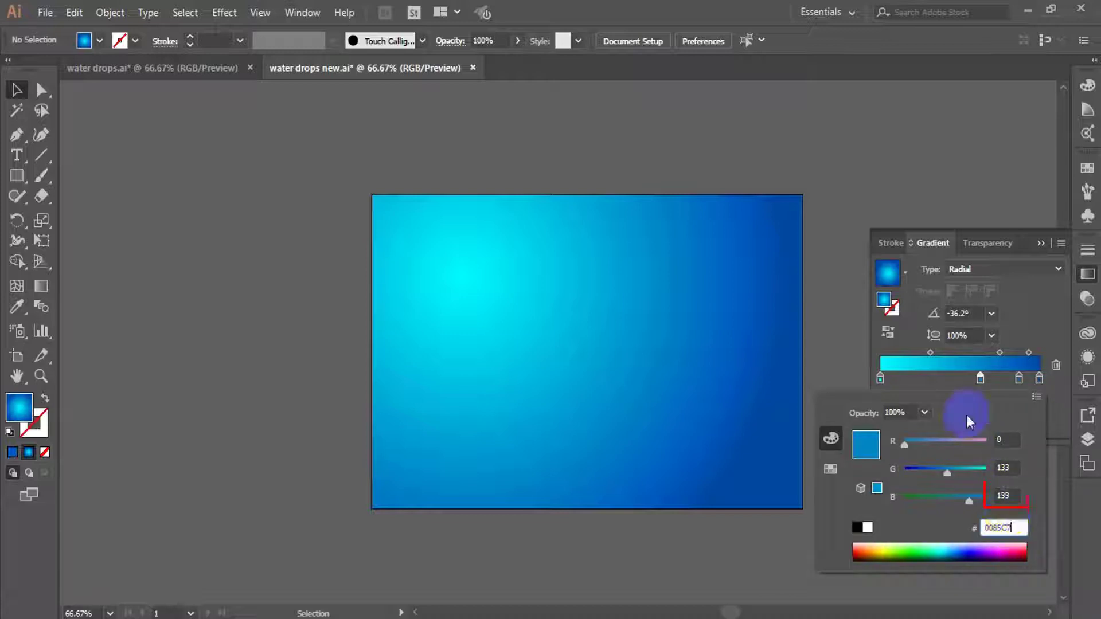
Examine the RGB and hex colour values of the cyan stop at the start of the gradient.
{"action": "double_click", "coordinate": [880, 380]}
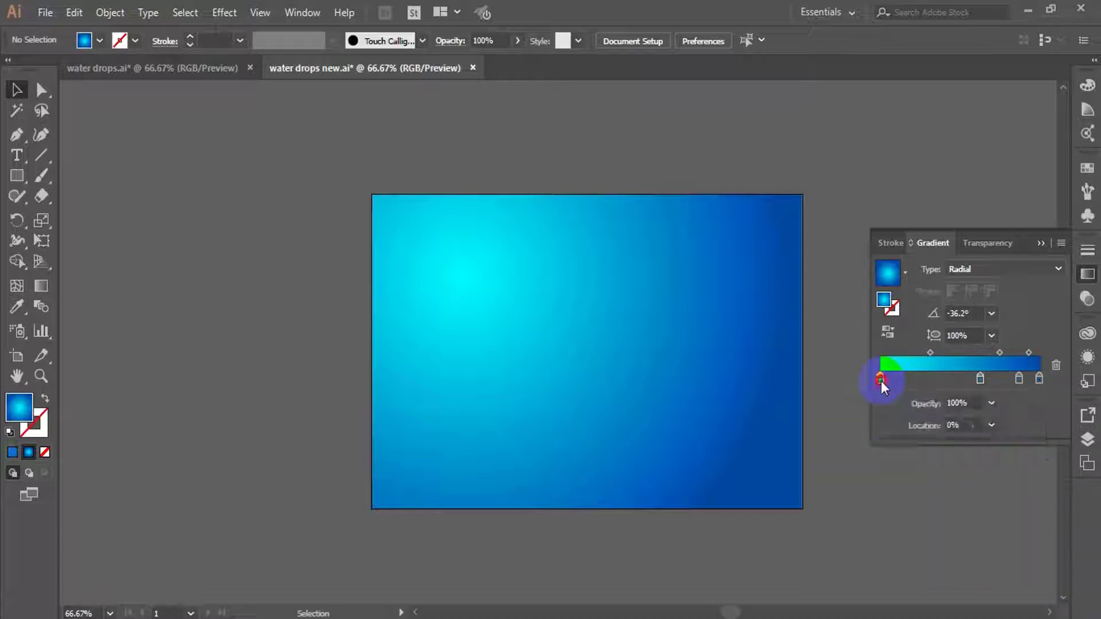
{"action": "left_click", "coordinate": [1009, 440]}
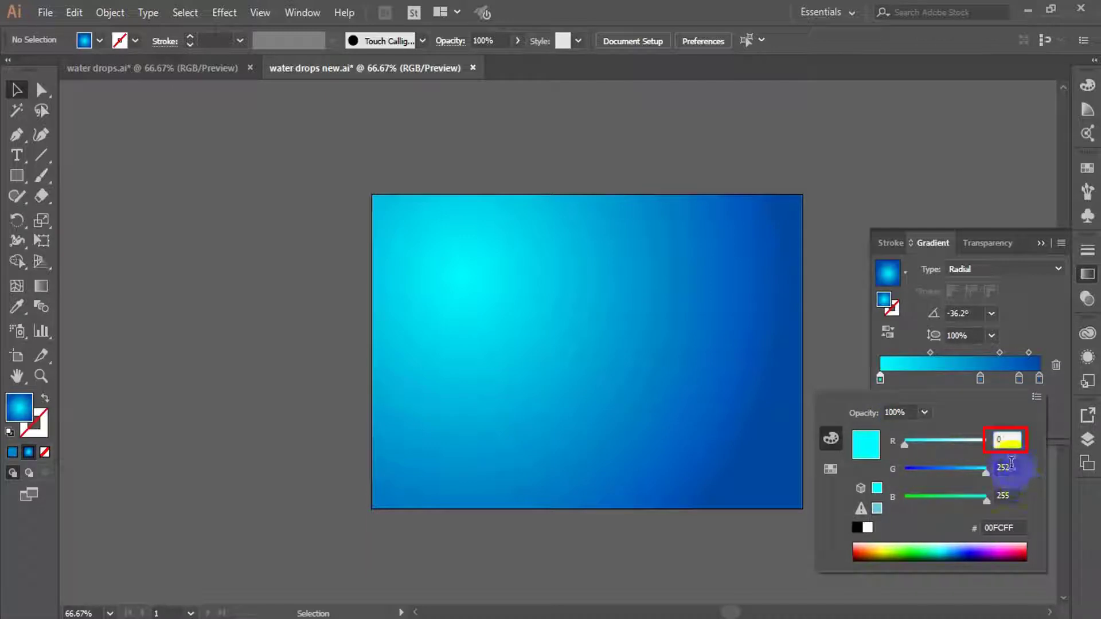
{"action": "left_click", "coordinate": [1009, 468]}
{"action": "left_click", "coordinate": [1017, 525]}
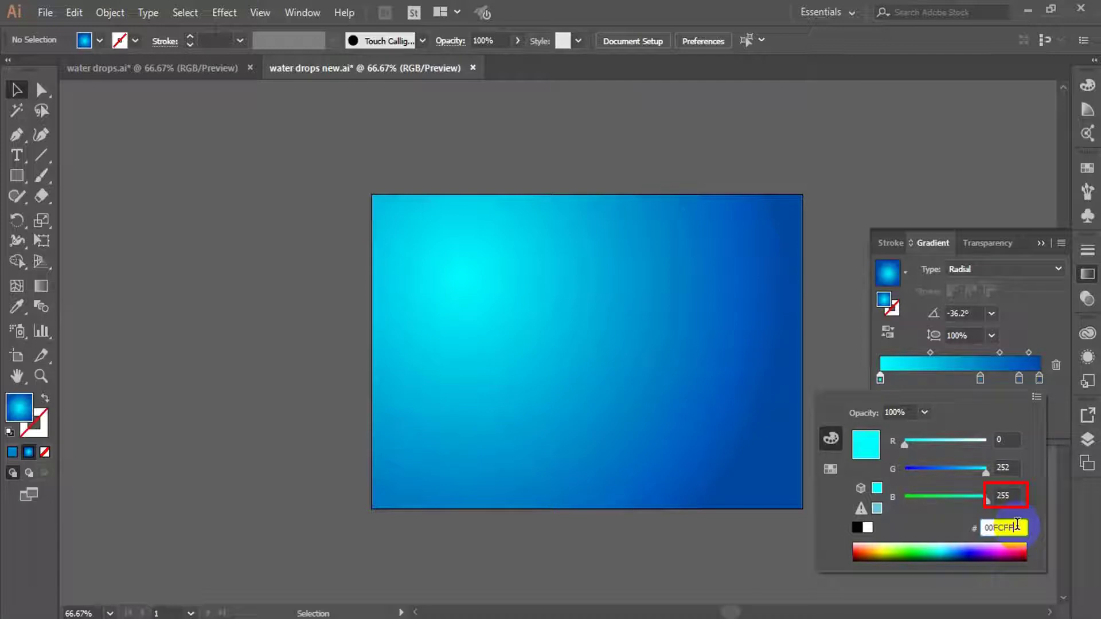
{"action": "key", "text": "Return"}
Draw a closed, rounded drop shape filled with blue 0057FF beside the artboard using the Pen tool.
{"action": "key", "text": "ctrl+1"}
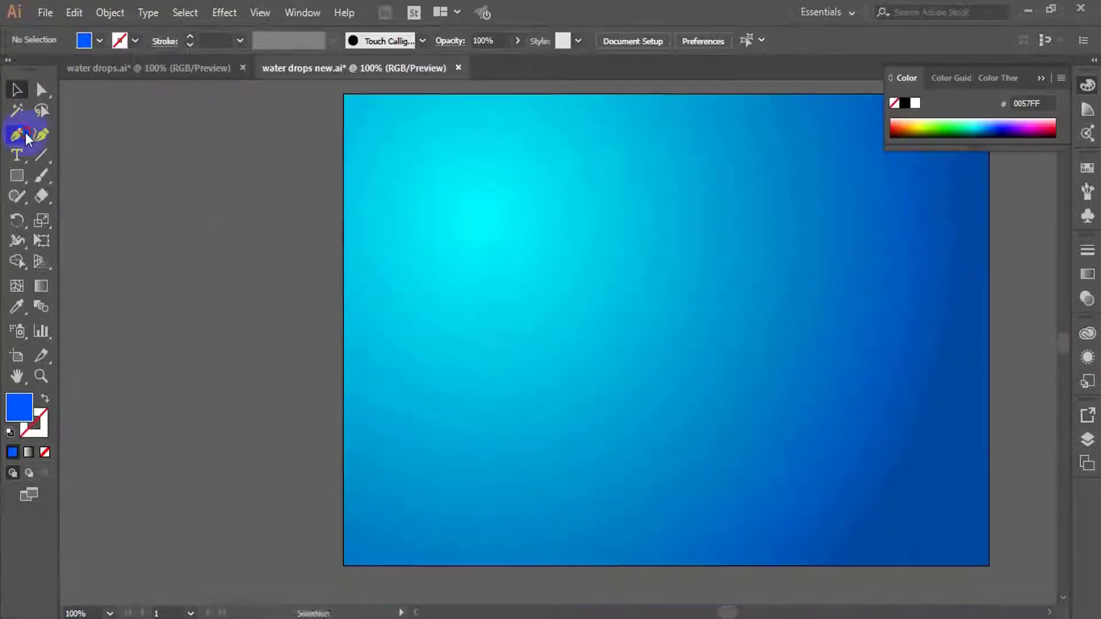
{"action": "left_click", "coordinate": [17, 135]}
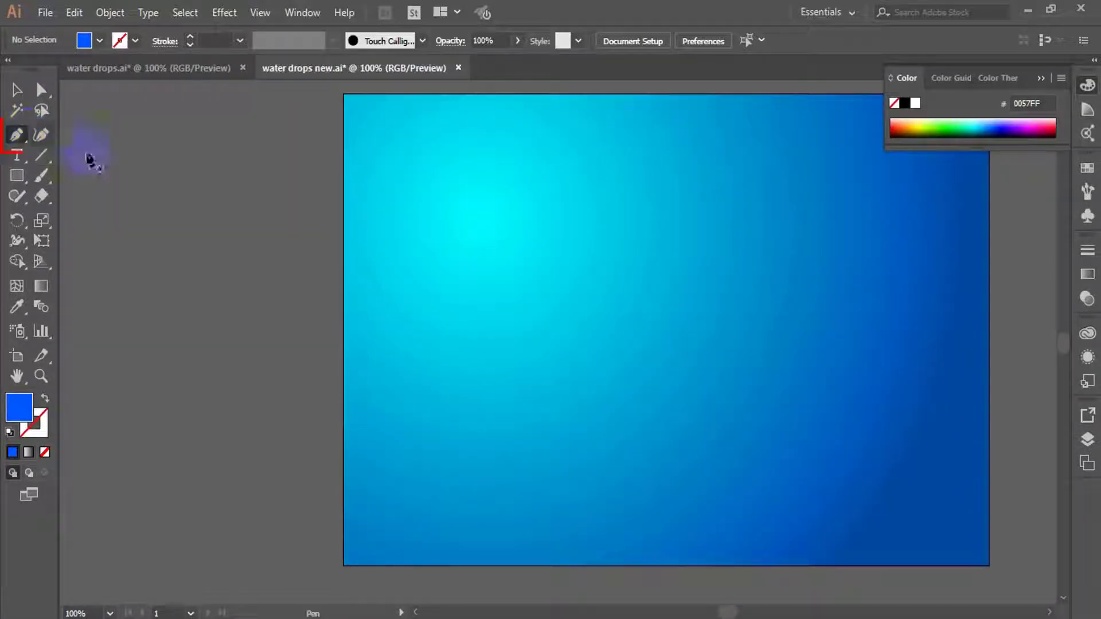
{"action": "left_click", "coordinate": [158, 215]}
{"action": "mouse_move", "coordinate": [181, 334]}
{"action": "left_mouse_down"}
{"action": "mouse_move", "coordinate": [238, 371]}
{"action": "mouse_move", "coordinate": [222, 363]}
{"action": "left_mouse_up"}
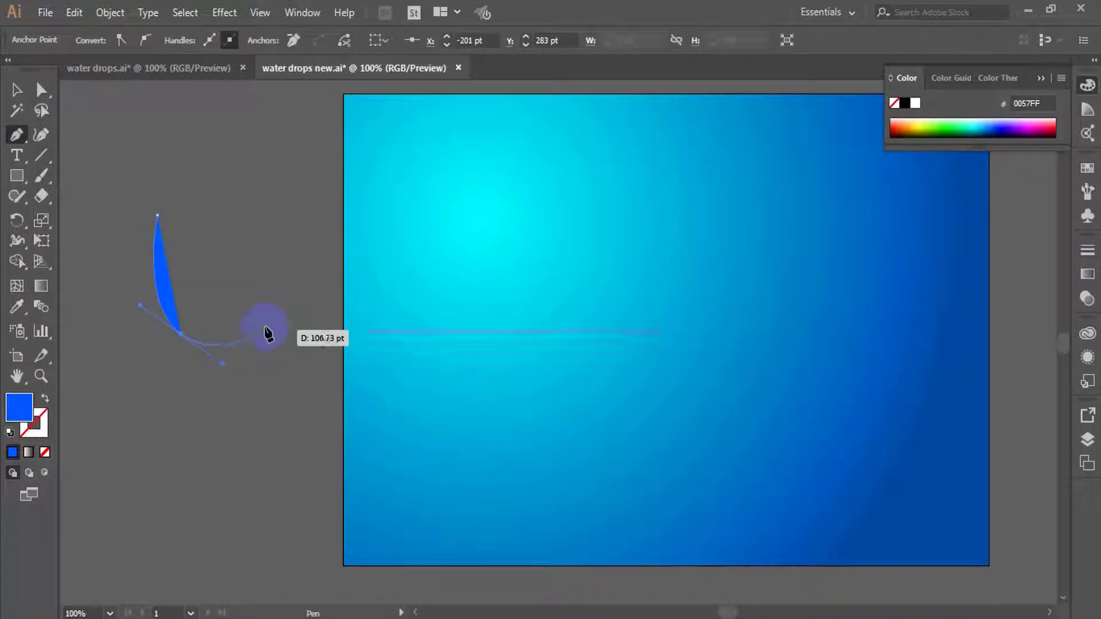
{"action": "left_click", "coordinate": [263, 325]}
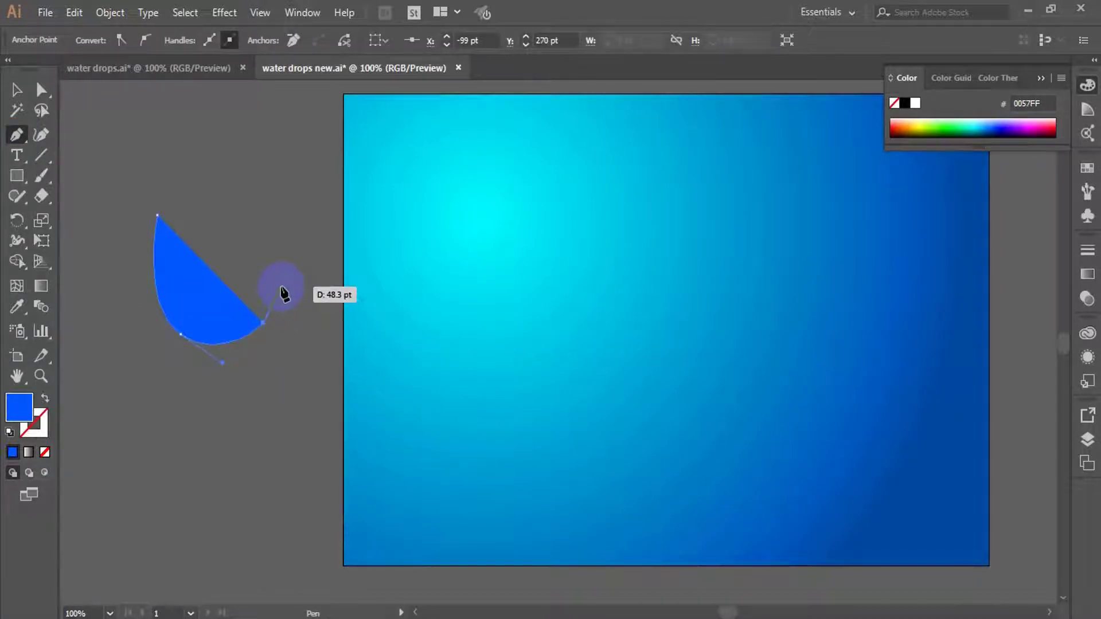
{"action": "left_click_drag", "start_coordinate": [281, 286], "coordinate": [278, 271]}
{"action": "left_click_drag", "start_coordinate": [232, 216], "coordinate": [165, 191]}
{"action": "key", "text": "ctrl+z"}
{"action": "left_click", "coordinate": [156, 217]}
{"action": "key", "text": "v"}
{"action": "left_click", "coordinate": [257, 387]}
Convert the blue drop shape into a gradient mesh with 3 rows, 3 columns, Flat appearance and 100% highlight.
{"action": "key", "text": "z"}
{"action": "left_click", "coordinate": [236, 323]}
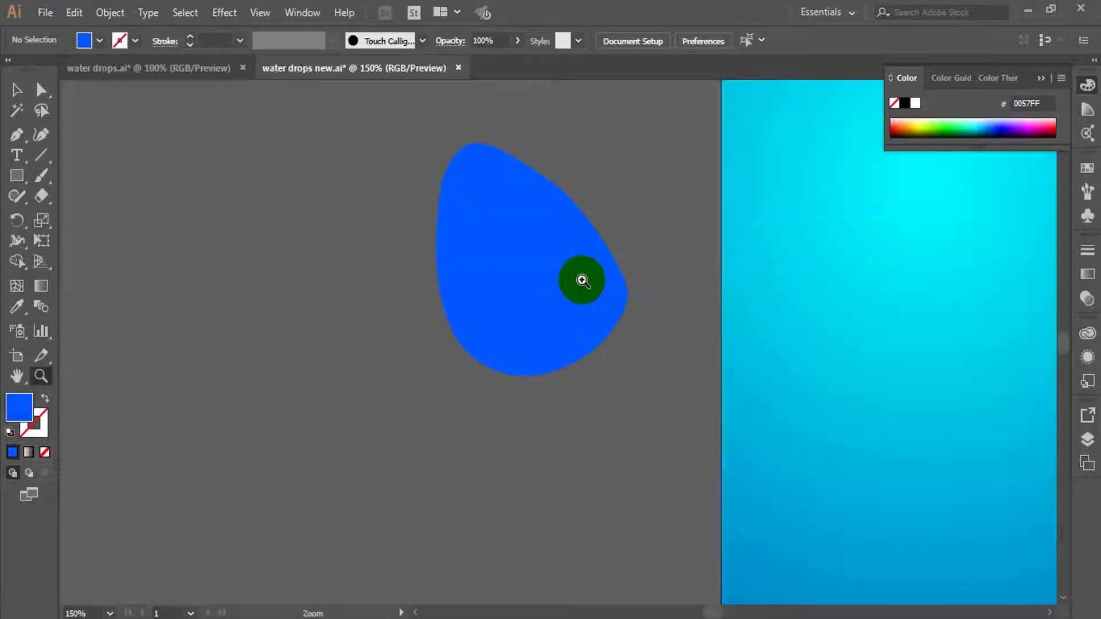
{"action": "left_click", "coordinate": [17, 90]}
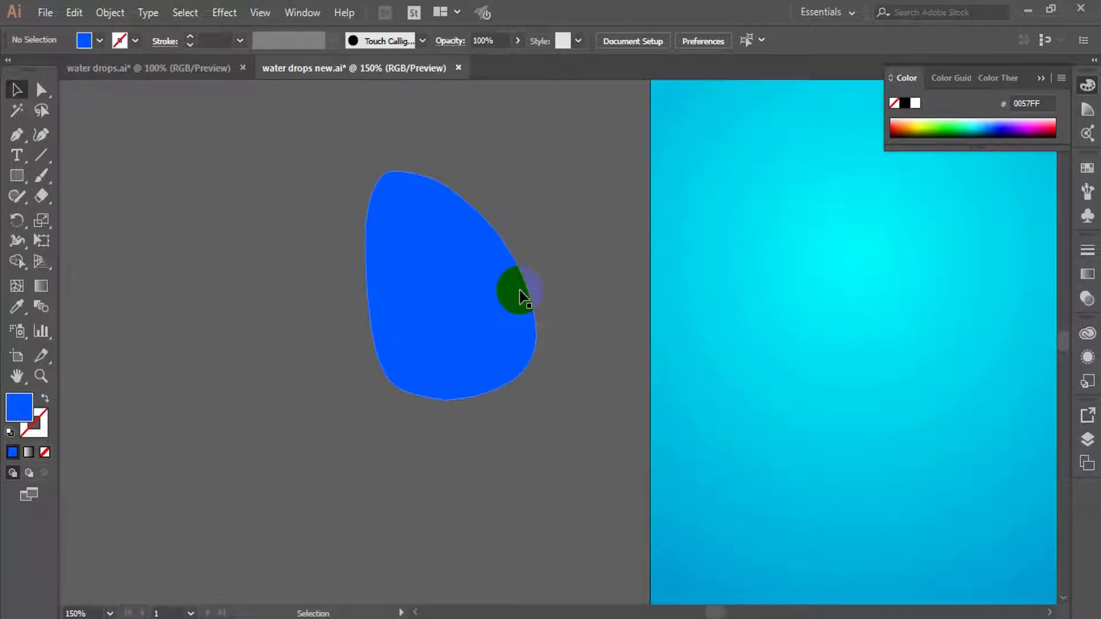
{"action": "key", "text": "ctrl+z"}
{"action": "left_click", "coordinate": [456, 251]}
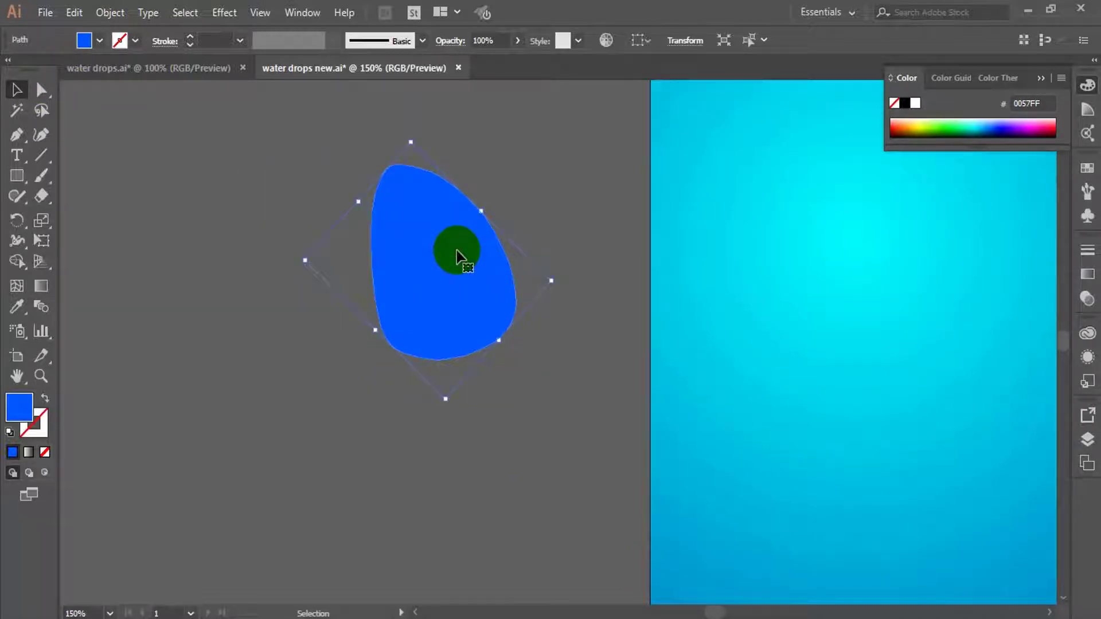
{"action": "left_click", "coordinate": [109, 12]}
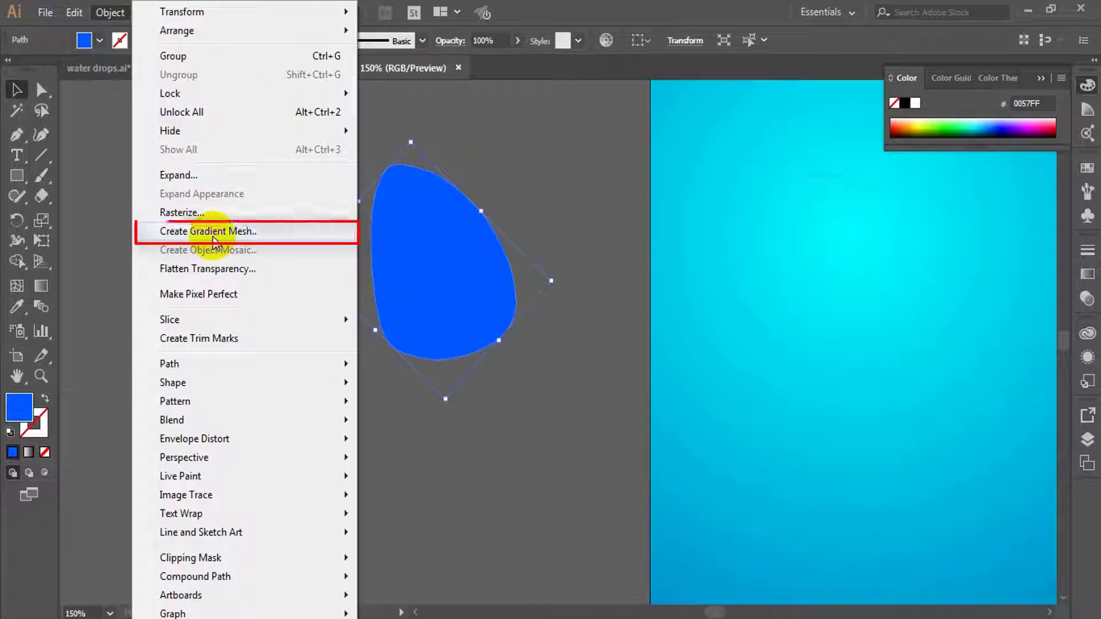
{"action": "left_click", "coordinate": [212, 232]}
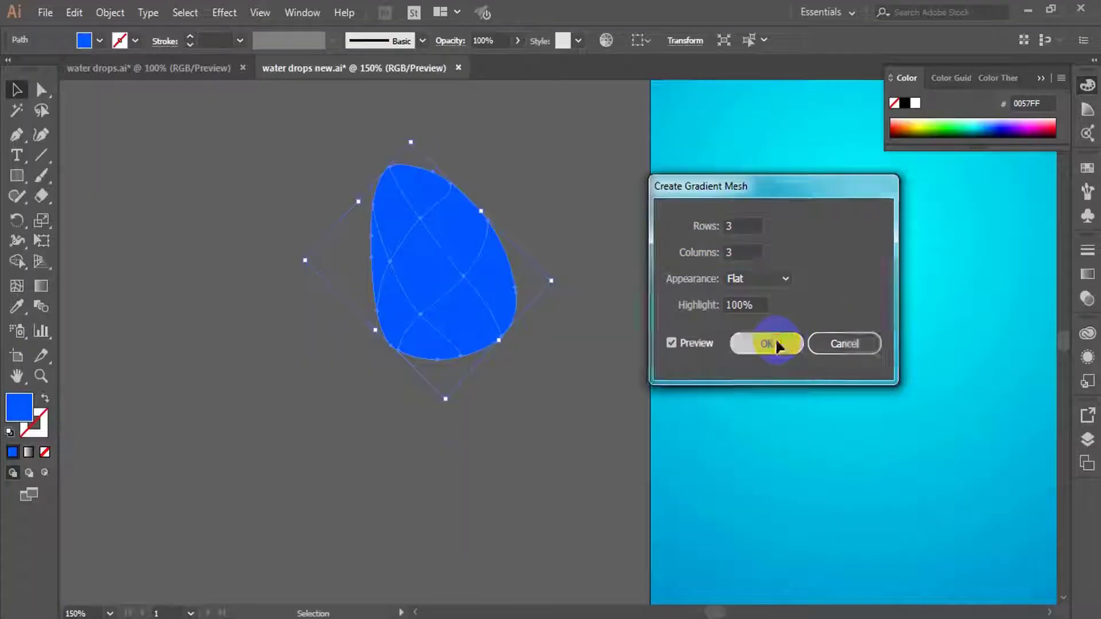
{"action": "left_click", "coordinate": [776, 342]}
Move the drop's inner mesh points downward and to the right, pulling the lower-right one toward the edge.
{"action": "left_click", "coordinate": [388, 258]}
{"action": "key", "text": "a"}
{"action": "left_click", "coordinate": [420, 248]}
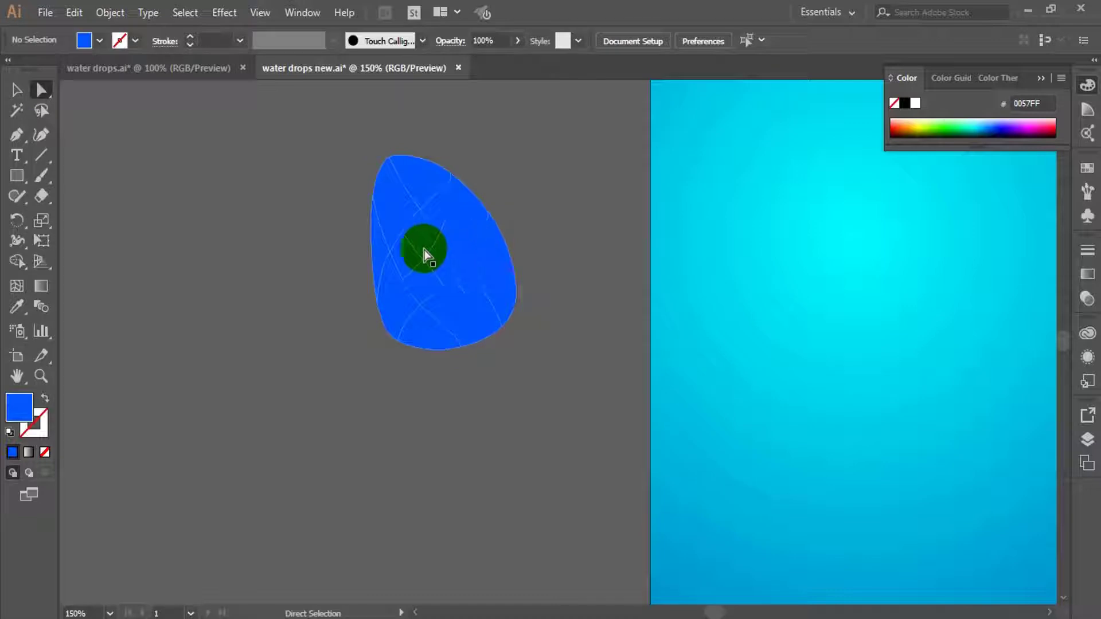
{"action": "left_click_drag", "start_coordinate": [390, 250], "coordinate": [391, 236]}
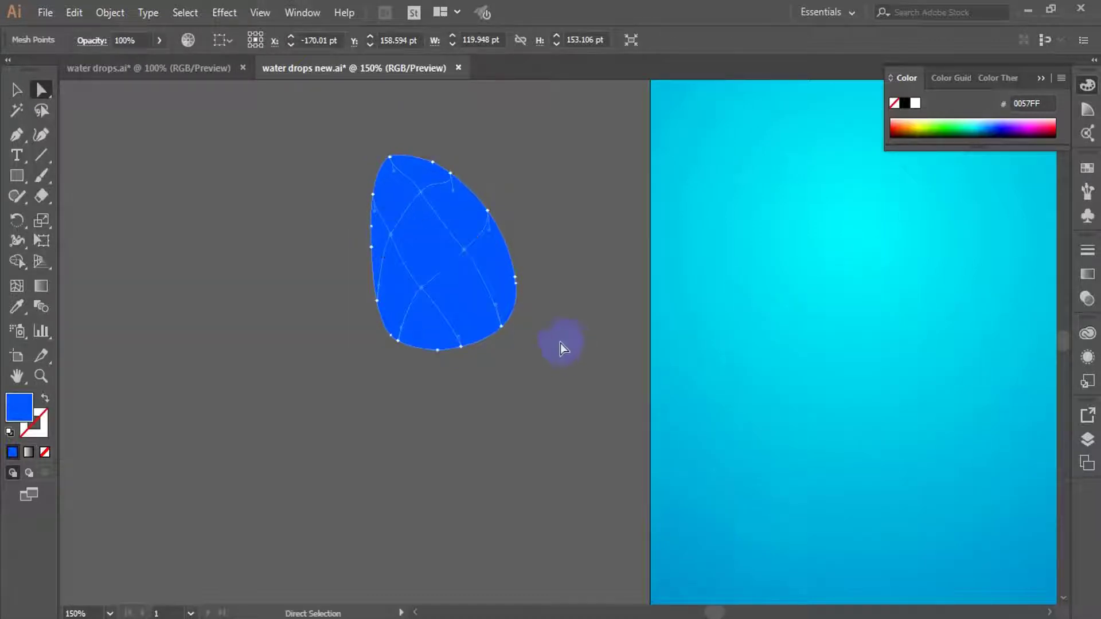
{"action": "scroll", "coordinate": [559, 343], "scroll_direction": "down", "scroll_amount": 1}
{"action": "left_click_drag", "start_coordinate": [464, 206], "coordinate": [481, 215]}
{"action": "scroll", "coordinate": [495, 264], "scroll_direction": "up", "scroll_amount": 1}
Colour the mesh point on the drop's lower-right edge cyan 15FFF4.
{"action": "left_click", "coordinate": [502, 327]}
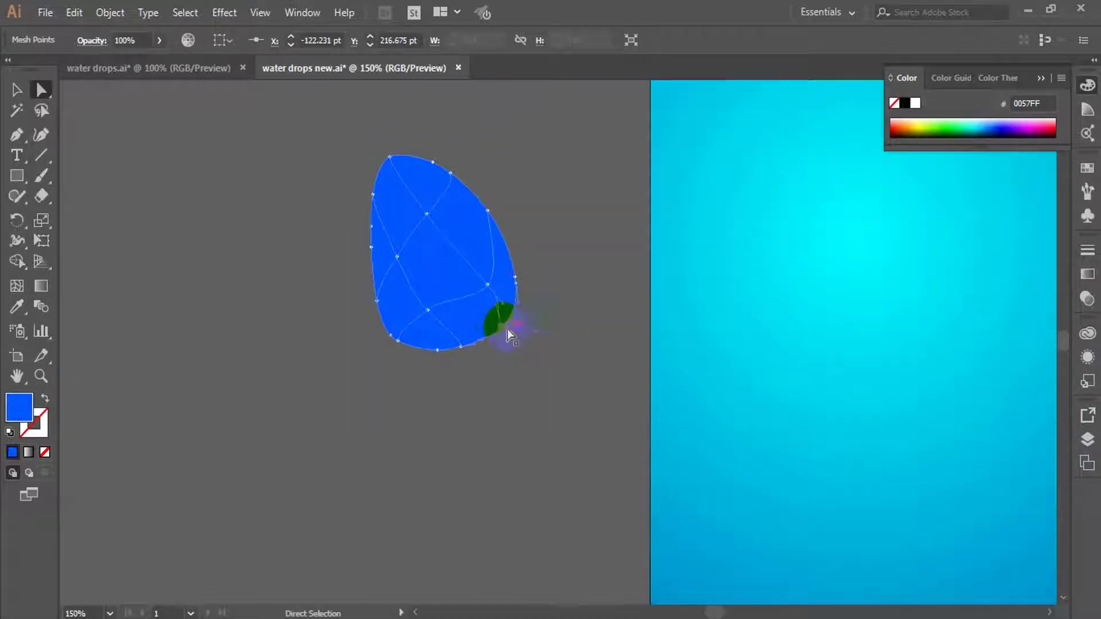
{"action": "double_click", "coordinate": [19, 407]}
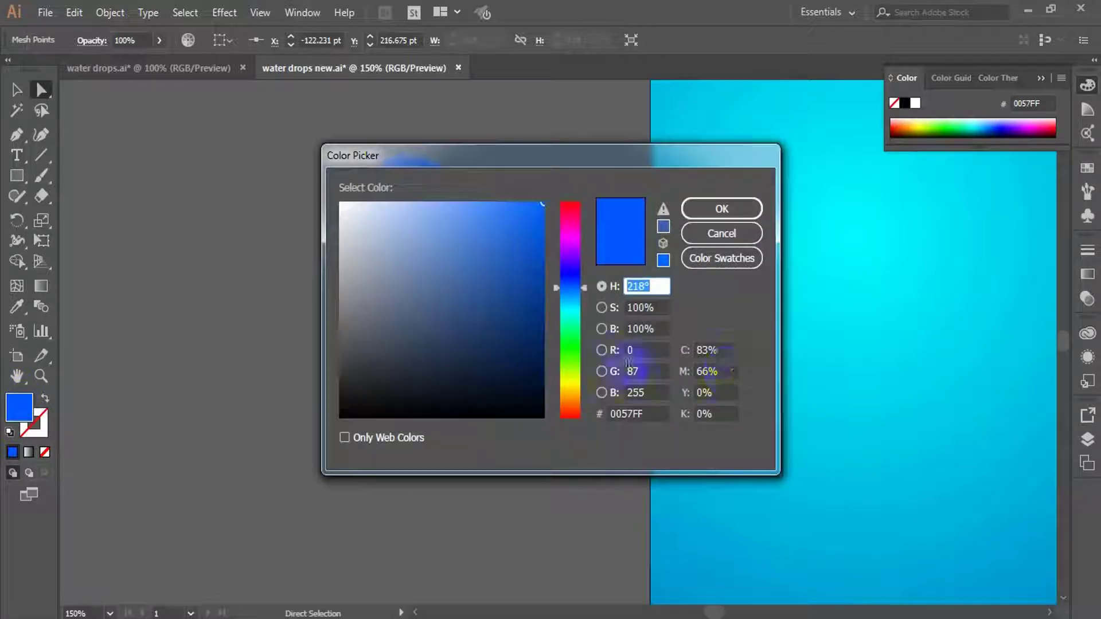
{"action": "left_click", "coordinate": [721, 233]}
{"action": "left_click", "coordinate": [976, 122]}
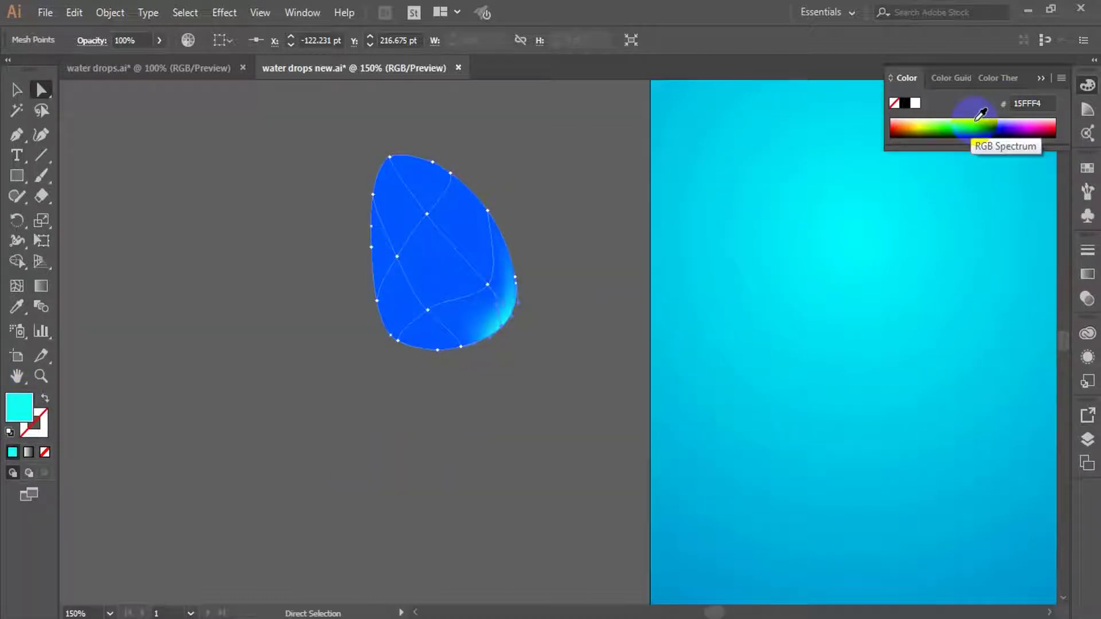
Colour the mesh points on the drop's bottom edge and lower-left edge with pale cyan tints.
{"action": "left_click", "coordinate": [460, 347]}
{"action": "left_click", "coordinate": [971, 123]}
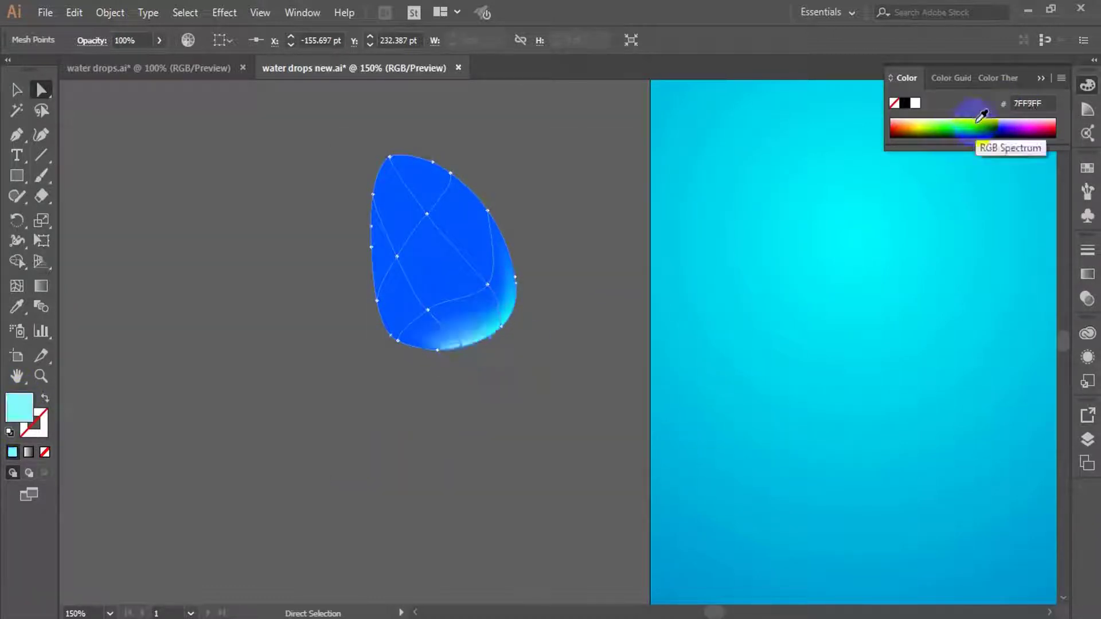
{"action": "left_click", "coordinate": [970, 121]}
{"action": "left_click", "coordinate": [398, 340]}
{"action": "left_click", "coordinate": [972, 119]}
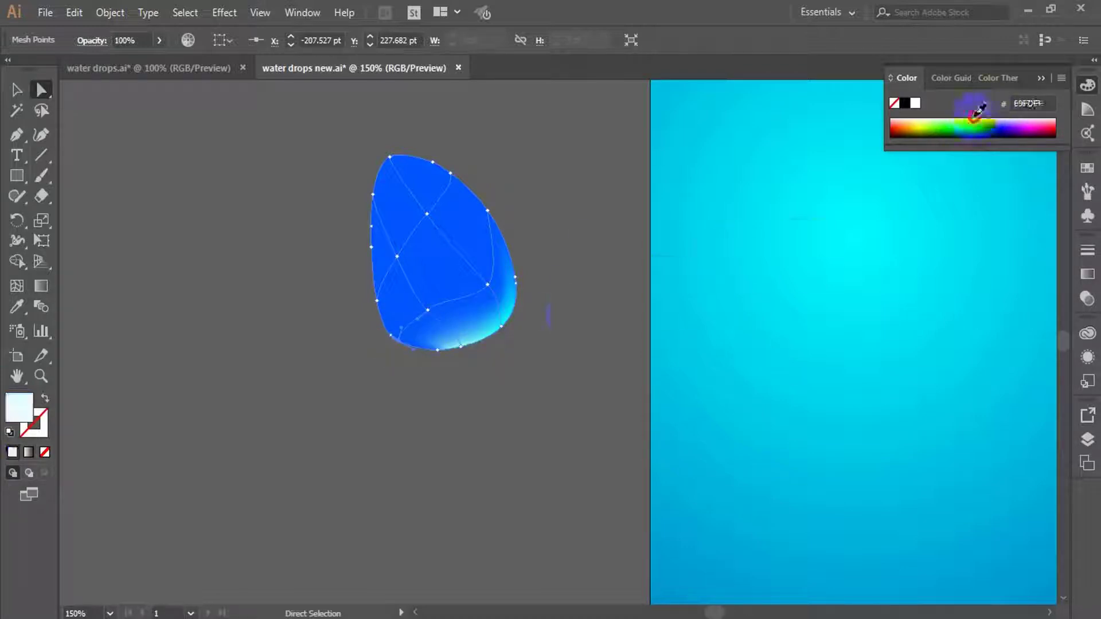
Colour the lowest inner mesh point 3FEDFF and the lower-right inner mesh point 55D4FF.
{"action": "left_click", "coordinate": [427, 310]}
{"action": "left_click", "coordinate": [975, 121]}
{"action": "left_click", "coordinate": [981, 123]}
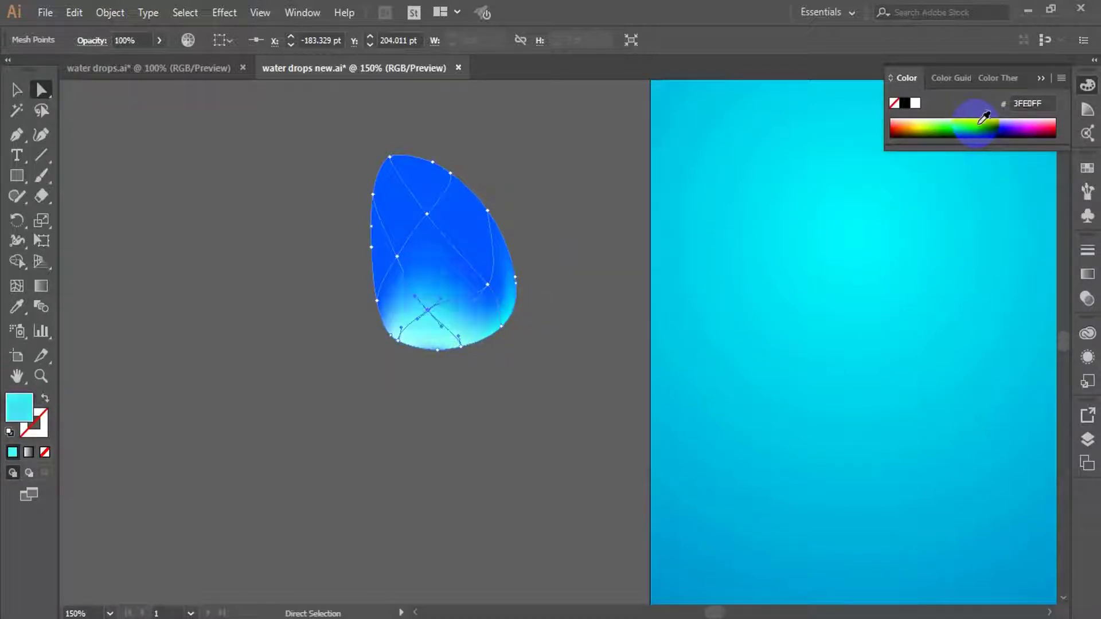
{"action": "left_click", "coordinate": [488, 284]}
{"action": "left_click", "coordinate": [981, 119]}
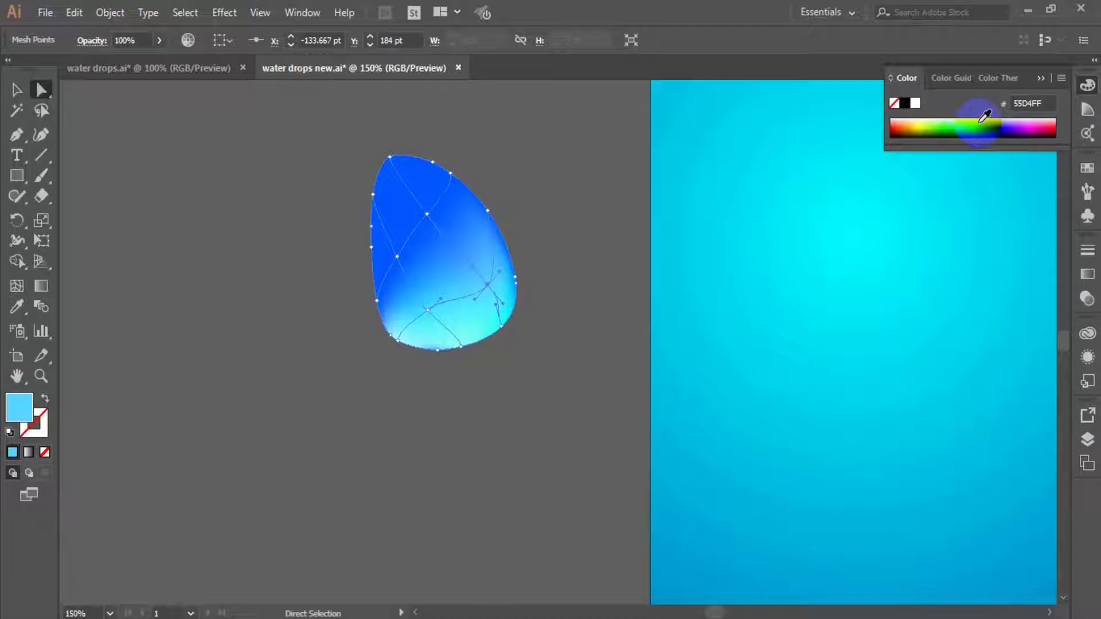
Colour the left inner mesh point 55B6FF and the mesh point on the drop's lower-left side edge BFF4FF.
{"action": "left_click", "coordinate": [397, 256]}
{"action": "left_click", "coordinate": [981, 120]}
{"action": "left_click", "coordinate": [385, 303]}
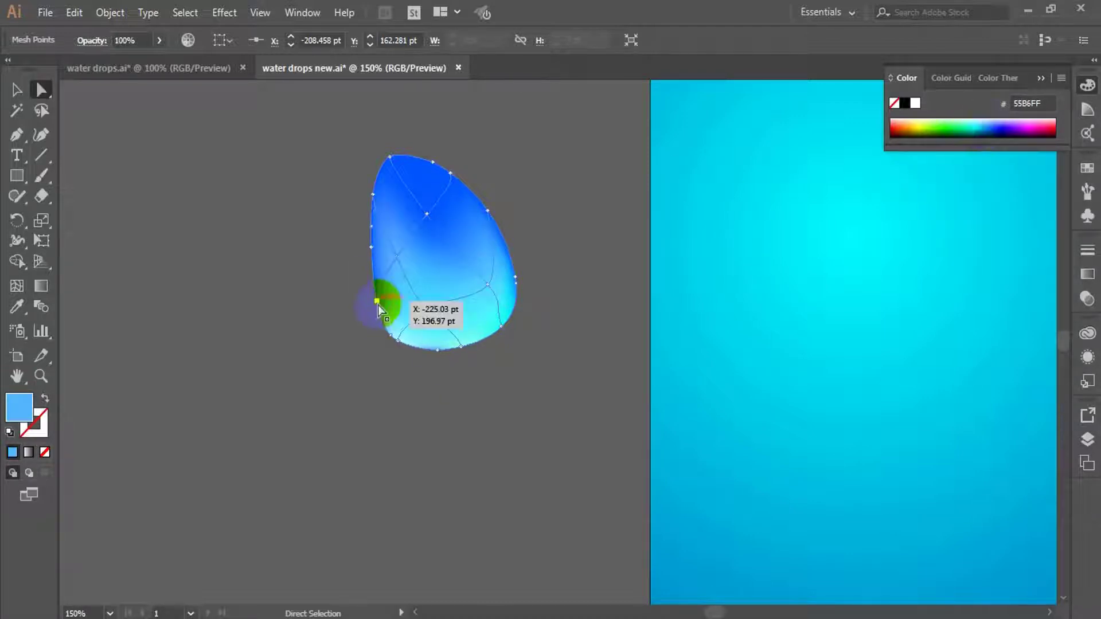
{"action": "left_click", "coordinate": [984, 131]}
{"action": "left_click", "coordinate": [978, 122]}
Colour the upper inner mesh point darker blue 0072E9 and deselect the mesh to check the blend.
{"action": "left_click", "coordinate": [427, 214]}
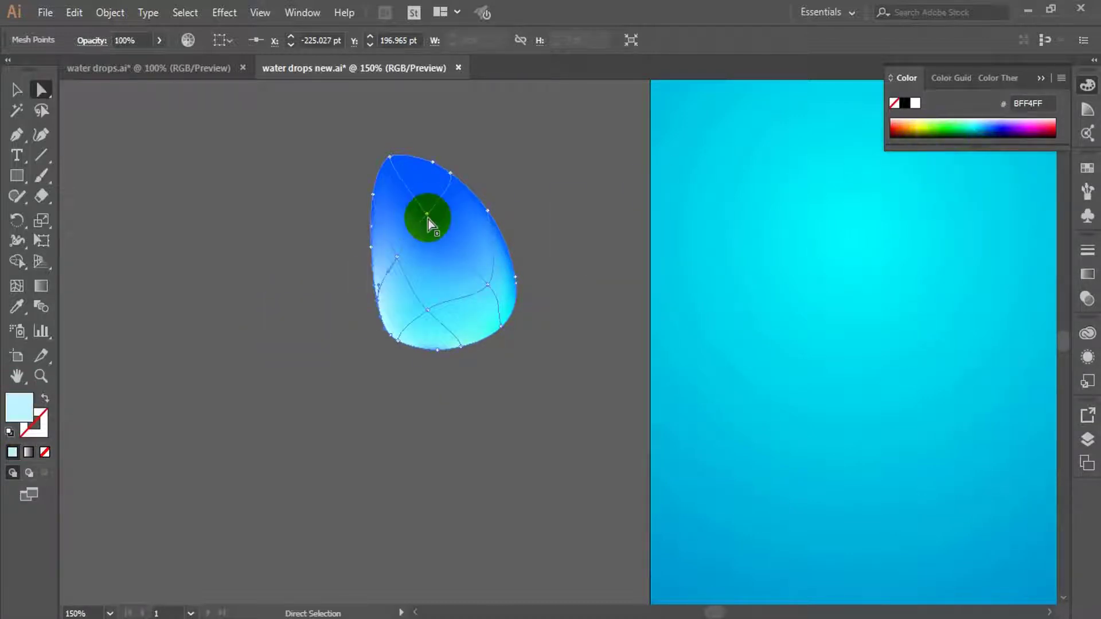
{"action": "left_click", "coordinate": [983, 122]}
{"action": "left_click", "coordinate": [989, 125]}
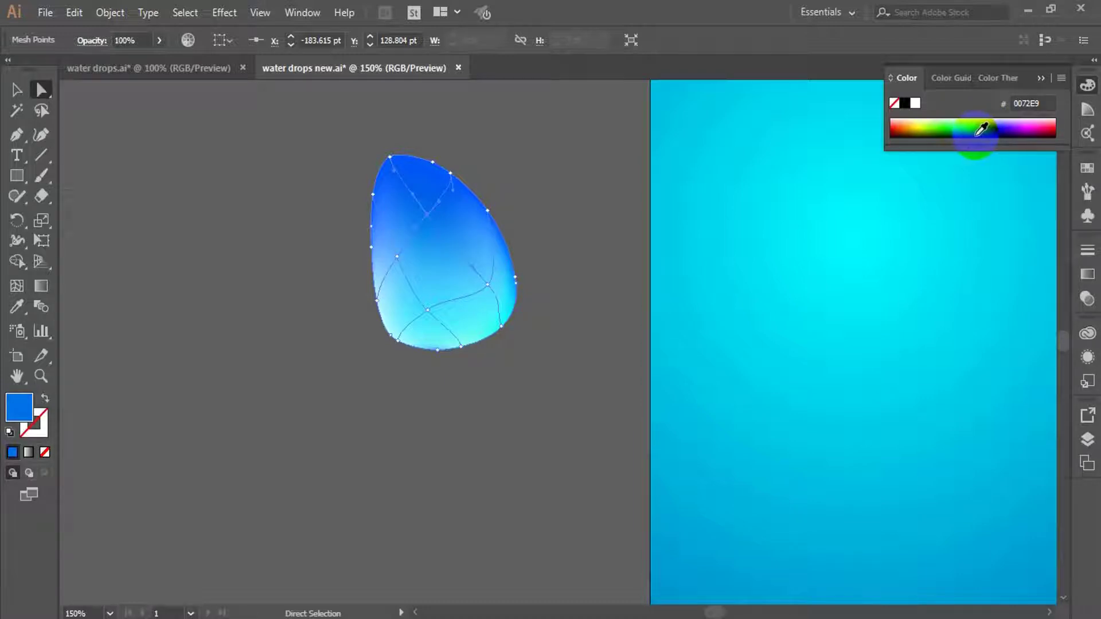
{"action": "left_click", "coordinate": [621, 467]}
{"action": "left_click", "coordinate": [17, 91]}
{"action": "left_click", "coordinate": [428, 246]}
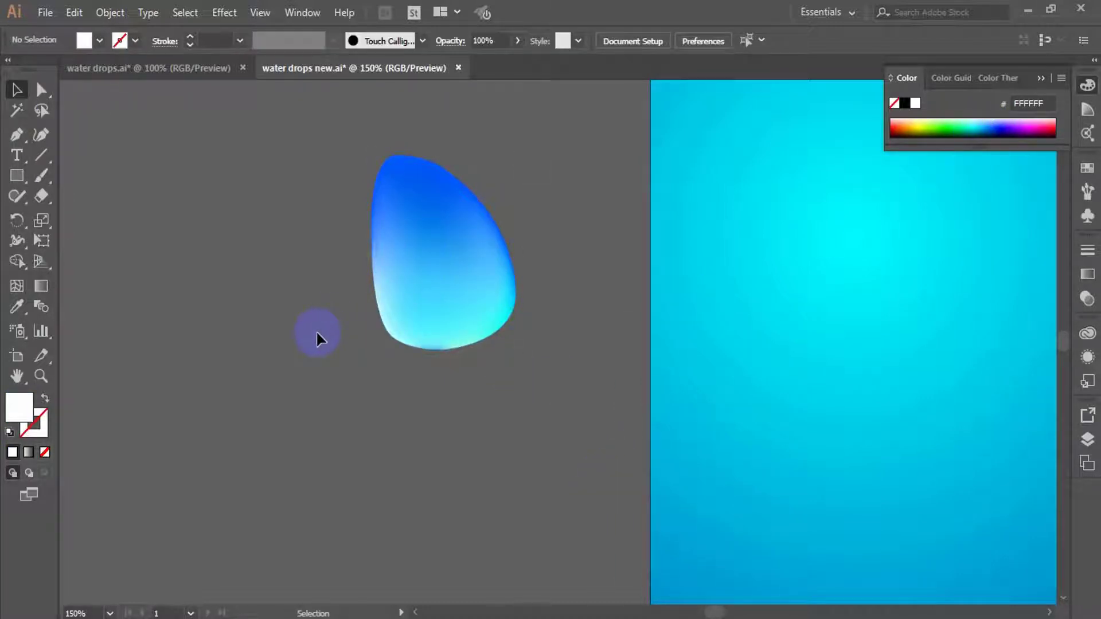
Recolour the upper inner mesh point a lighter sky blue and deselect the drop.
{"action": "left_click", "coordinate": [41, 89]}
{"action": "left_click", "coordinate": [428, 215]}
{"action": "left_click", "coordinate": [981, 121]}
{"action": "left_click", "coordinate": [986, 123]}
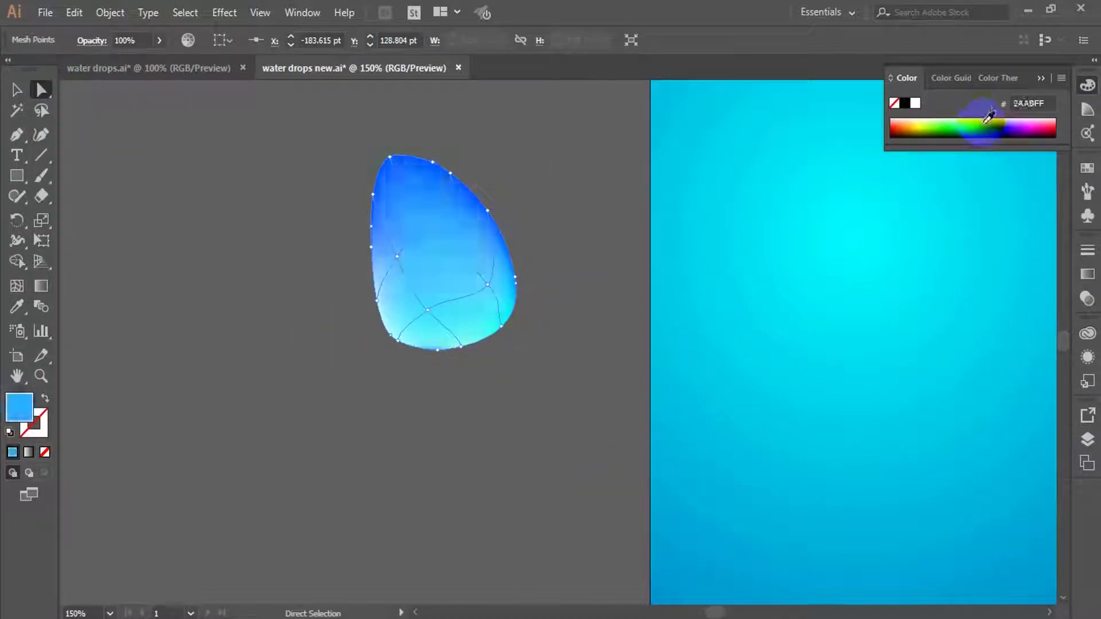
{"action": "left_click", "coordinate": [17, 90]}
{"action": "left_click", "coordinate": [209, 160]}
Place a copy of the drop's outline over the mesh and nudge it so it sits slightly below and left of the drop.
{"action": "left_click", "coordinate": [417, 346]}
{"action": "key", "text": "ctrl+f"}
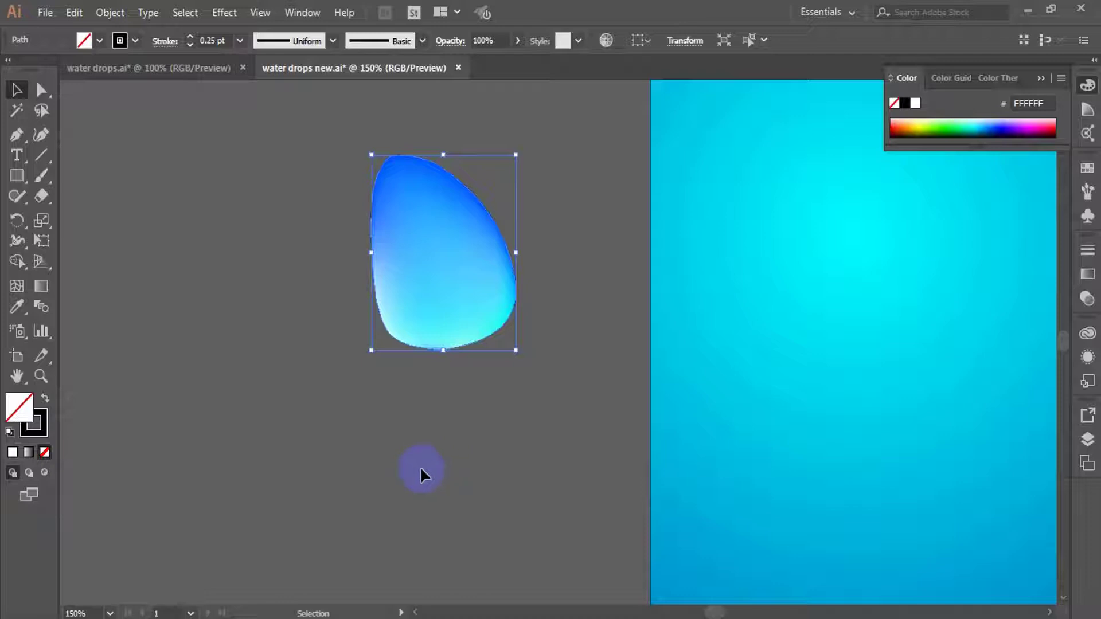
{"action": "key", "text": "shift+Down"}
{"action": "key", "text": "shift+Down"}
{"action": "key", "text": "shift+Down"}
{"action": "key", "text": "Left"}
{"action": "key", "text": "Left"}
{"action": "key", "text": "Left"}
{"action": "key", "text": "Left"}
{"action": "key", "text": "Left"}
{"action": "key", "text": "Left"}
{"action": "key", "text": "Left"}
{"action": "key", "text": "Left"}
{"action": "key", "text": "Left"}
{"action": "key", "text": "Left"}
{"action": "key", "text": "Left"}
{"action": "key", "text": "Left"}
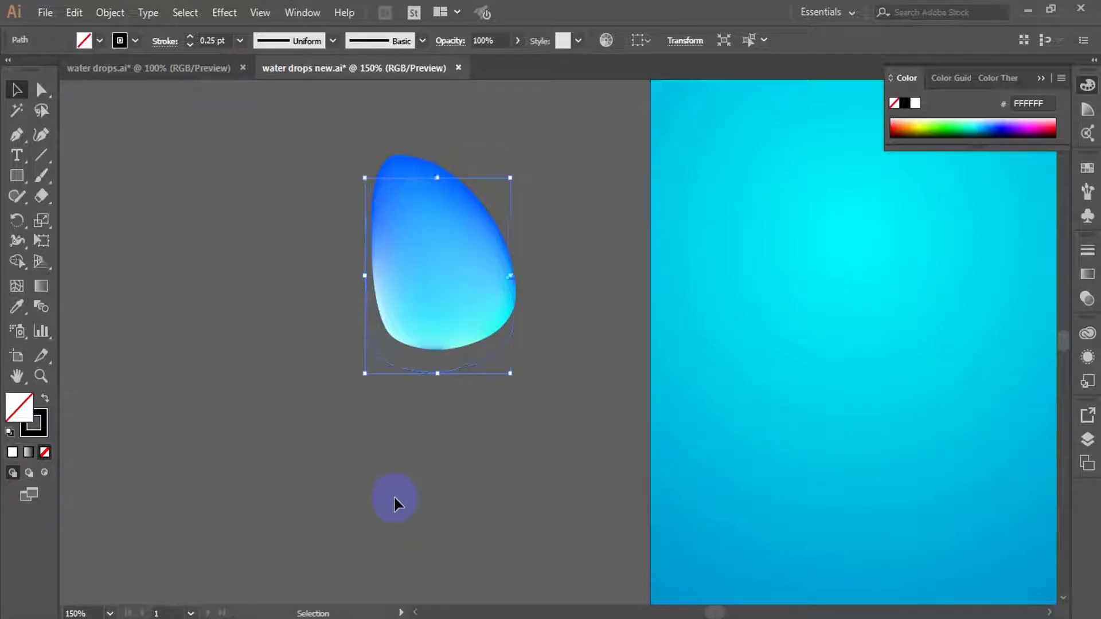
{"action": "key", "text": "Up"}
{"action": "key", "text": "Up"}
{"action": "key", "text": "Up"}
{"action": "key", "text": "Up"}
{"action": "key", "text": "Up"}
{"action": "key", "text": "Up"}
{"action": "key", "text": "Up"}
{"action": "key", "text": "Up"}
{"action": "key", "text": "Up"}
{"action": "key", "text": "Up"}
{"action": "key", "text": "Up"}
{"action": "key", "text": "Up"}
{"action": "key", "text": "Up"}
{"action": "key", "text": "Up"}
{"action": "key", "text": "Up"}
{"action": "key", "text": "Up"}
{"action": "key", "text": "Right"}
{"action": "key", "text": "Right"}
{"action": "key", "text": "Right"}
{"action": "key", "text": "Right"}
{"action": "key", "text": "Right"}
{"action": "key", "text": "Right"}
{"action": "key", "text": "Right"}
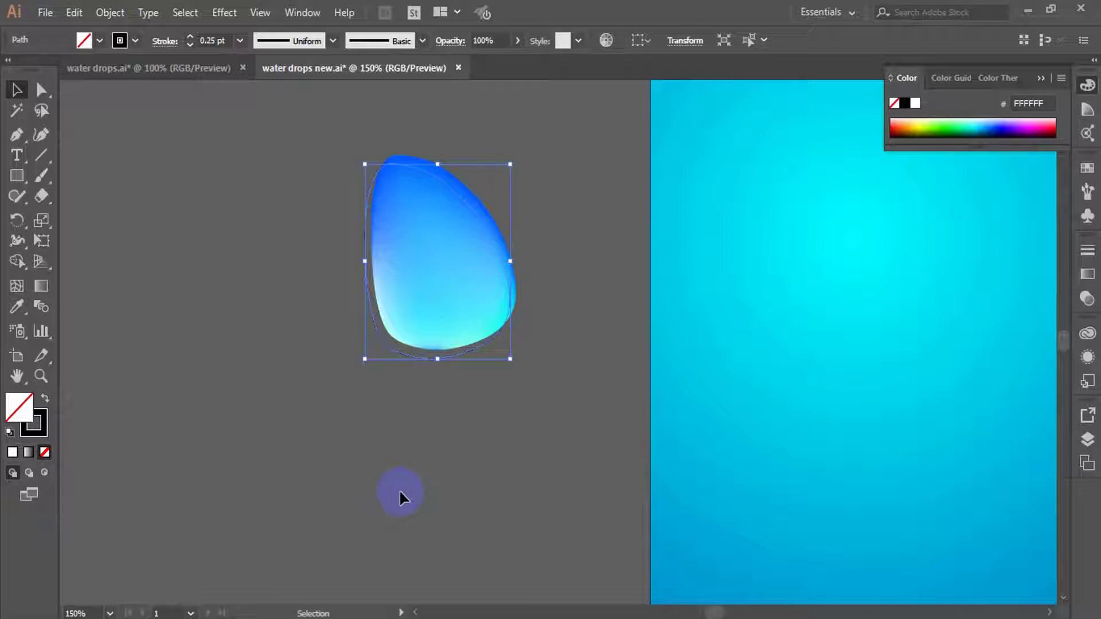
{"action": "key", "text": "Left"}
{"action": "key", "text": "Left"}
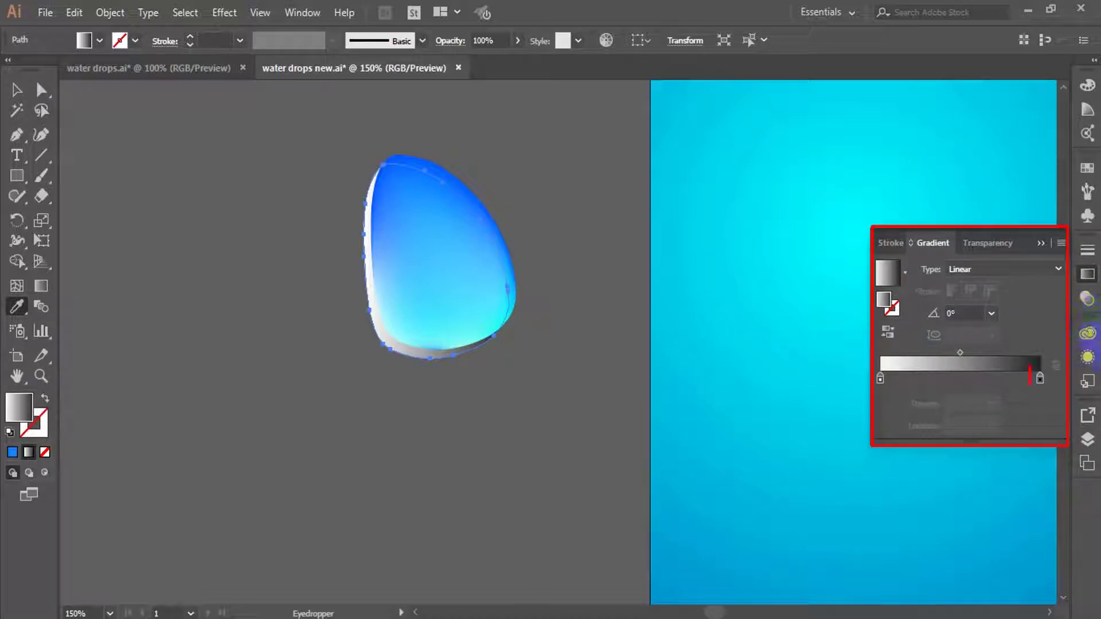
Switch the end stop of the outline copy's linear gradient to RGB and set it to R 0, G 140, B 203.
{"action": "double_click", "coordinate": [1040, 378]}
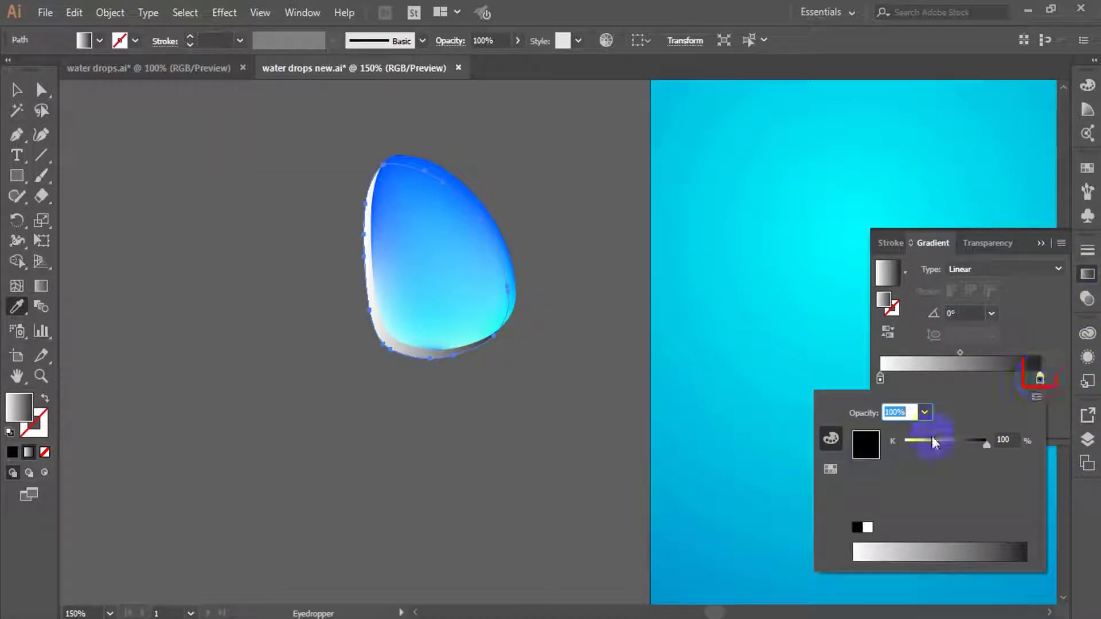
{"action": "left_click", "coordinate": [1036, 395]}
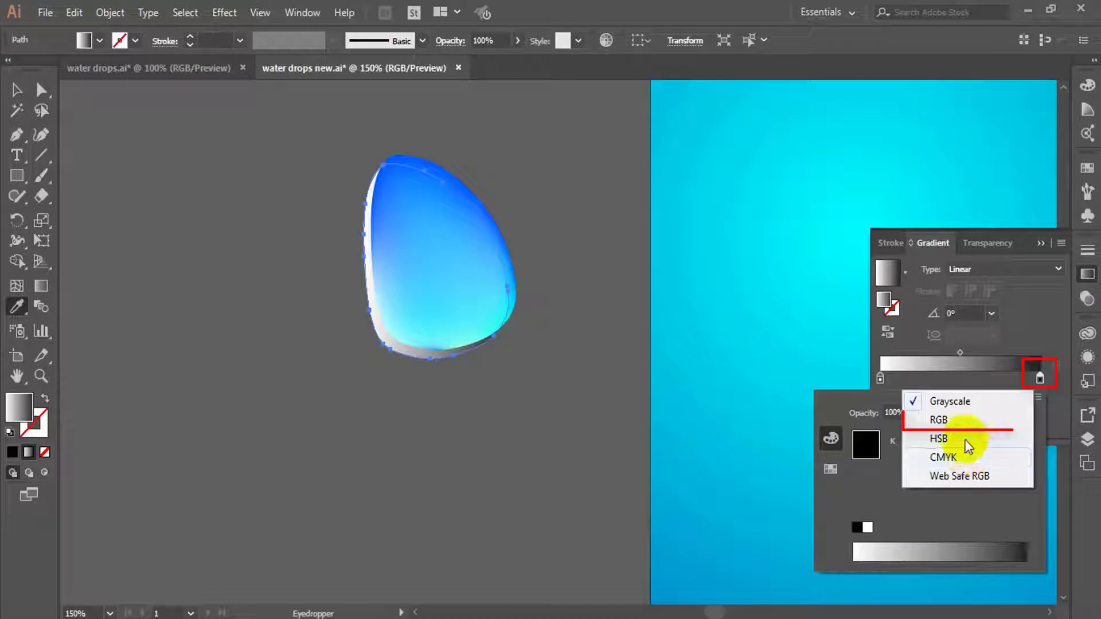
{"action": "left_click", "coordinate": [957, 420]}
{"action": "left_click", "coordinate": [1009, 440]}
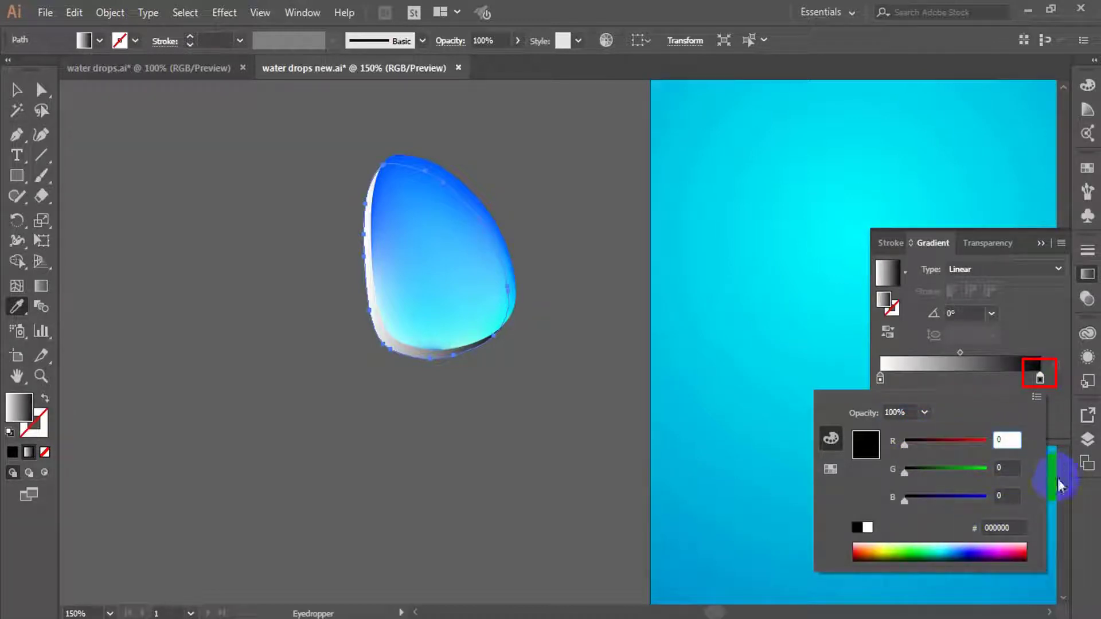
{"action": "key", "text": "Tab"}
{"action": "type", "text": "1"}
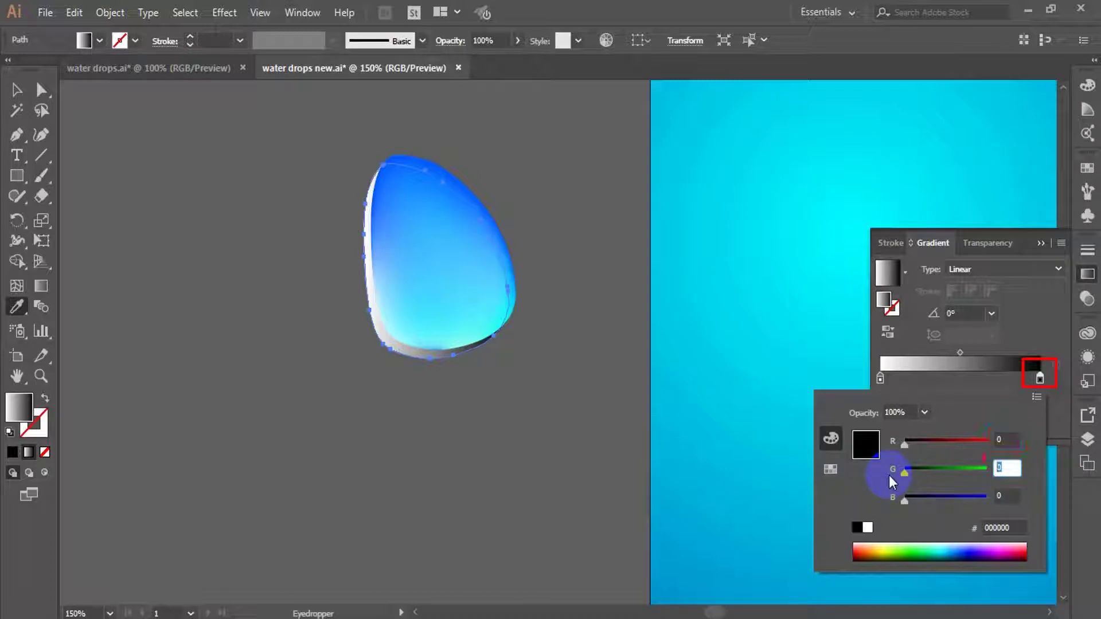
{"action": "type", "text": "40"}
{"action": "left_click", "coordinate": [1008, 495]}
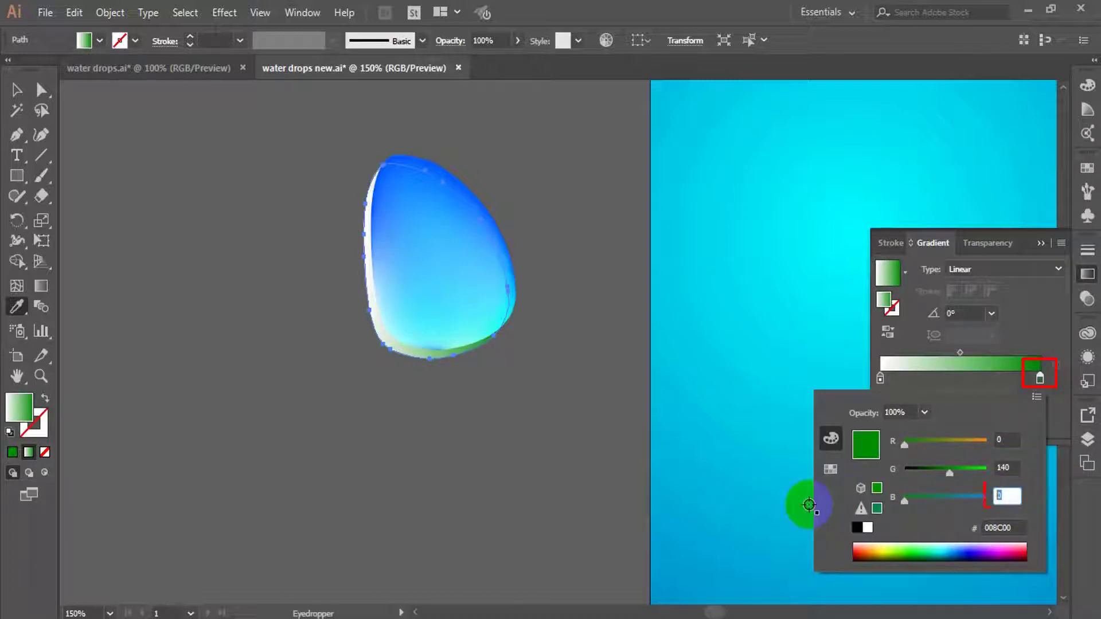
{"action": "type", "text": "203"}
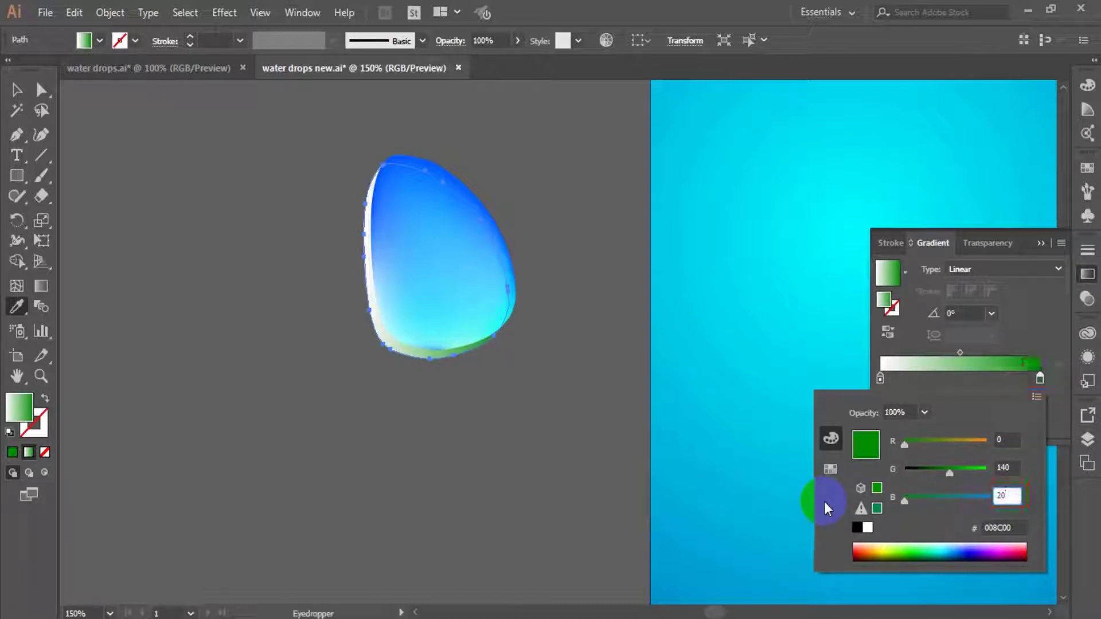
{"action": "key", "text": "Tab"}
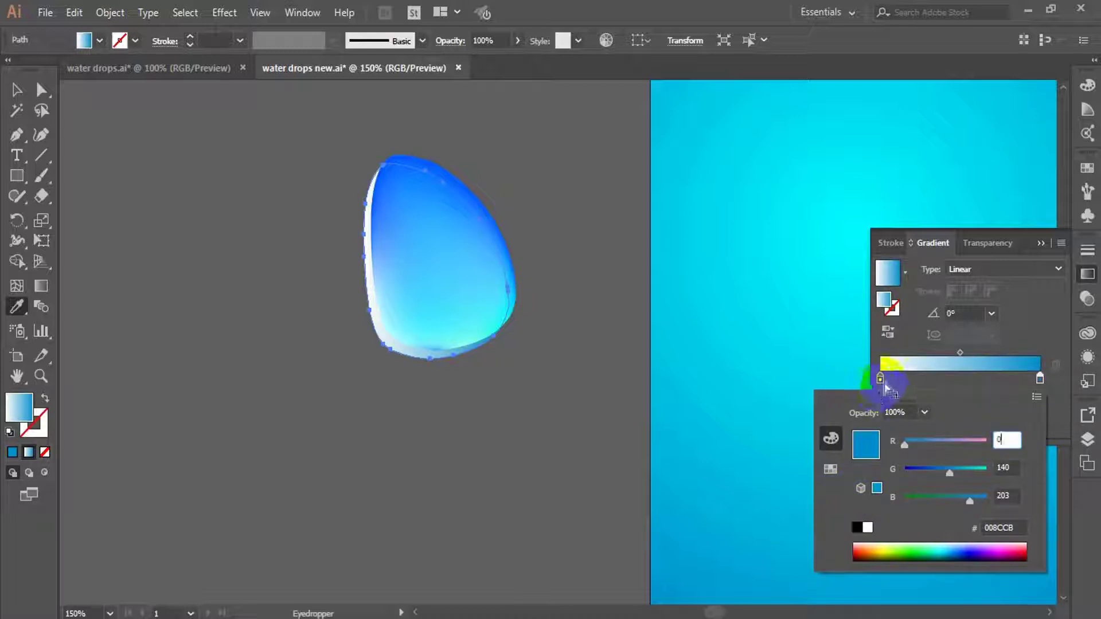
Switch the start stop of the same gradient to RGB and set it to R 0, G 179, B 222.
{"action": "left_click", "coordinate": [883, 381]}
{"action": "double_click", "coordinate": [883, 381]}
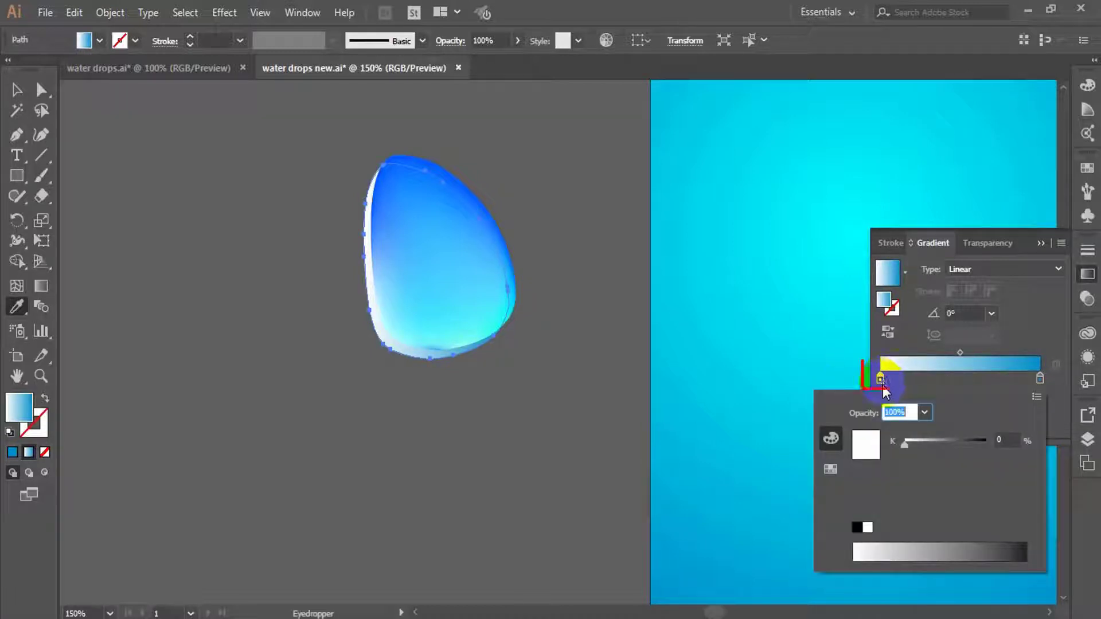
{"action": "left_click", "coordinate": [1037, 396]}
{"action": "left_click", "coordinate": [958, 417]}
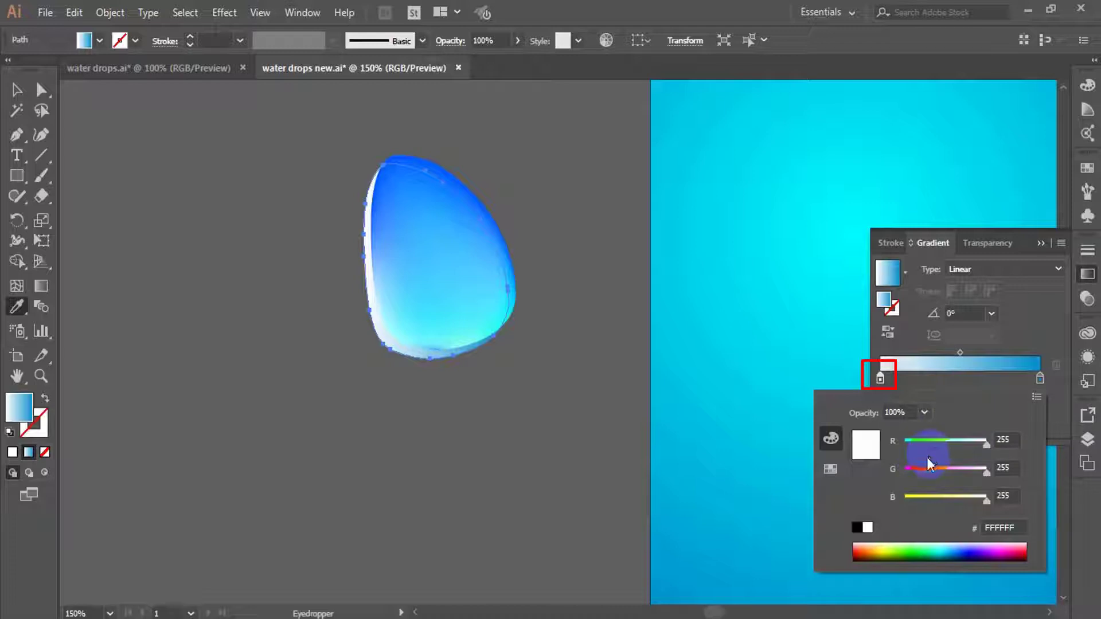
{"action": "double_click", "coordinate": [1008, 439]}
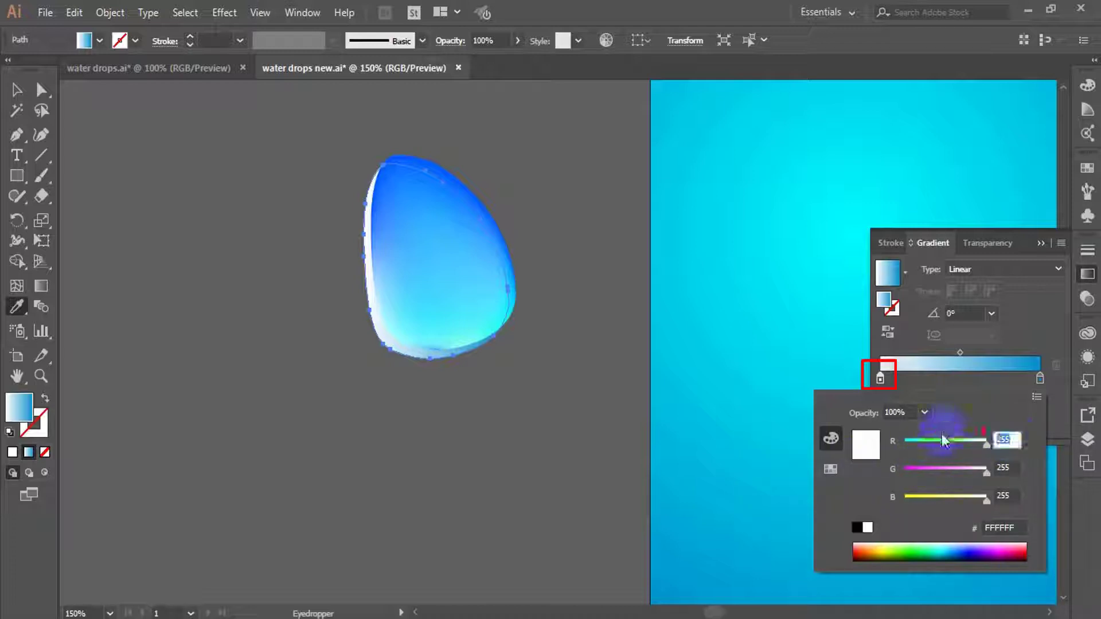
{"action": "type", "text": "0"}
{"action": "key", "text": "Tab"}
{"action": "type", "text": "17"}
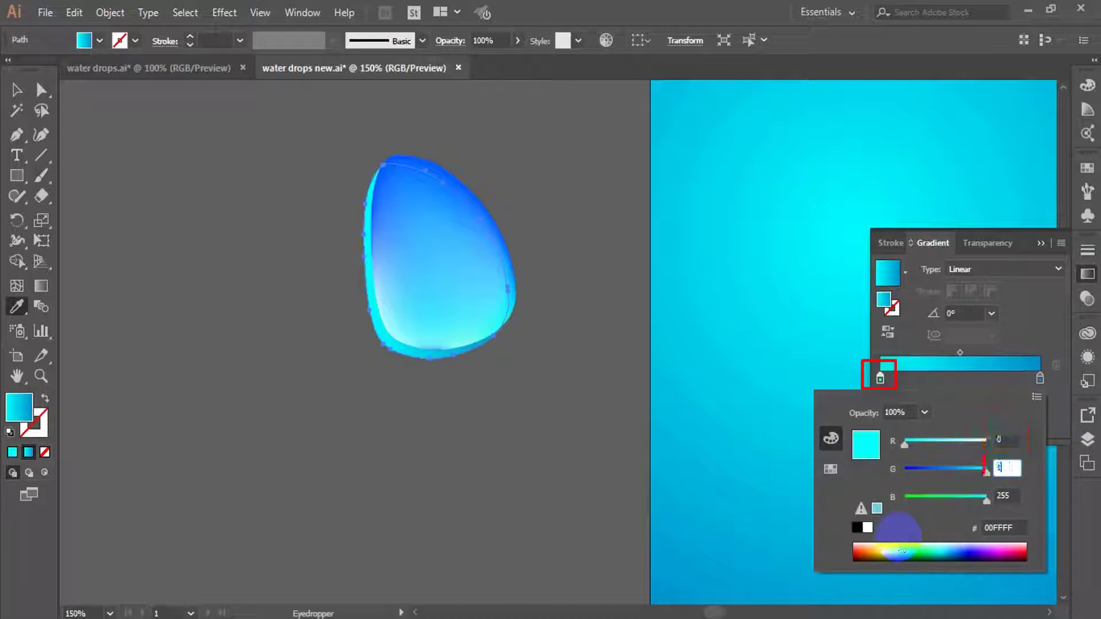
{"action": "type", "text": "9"}
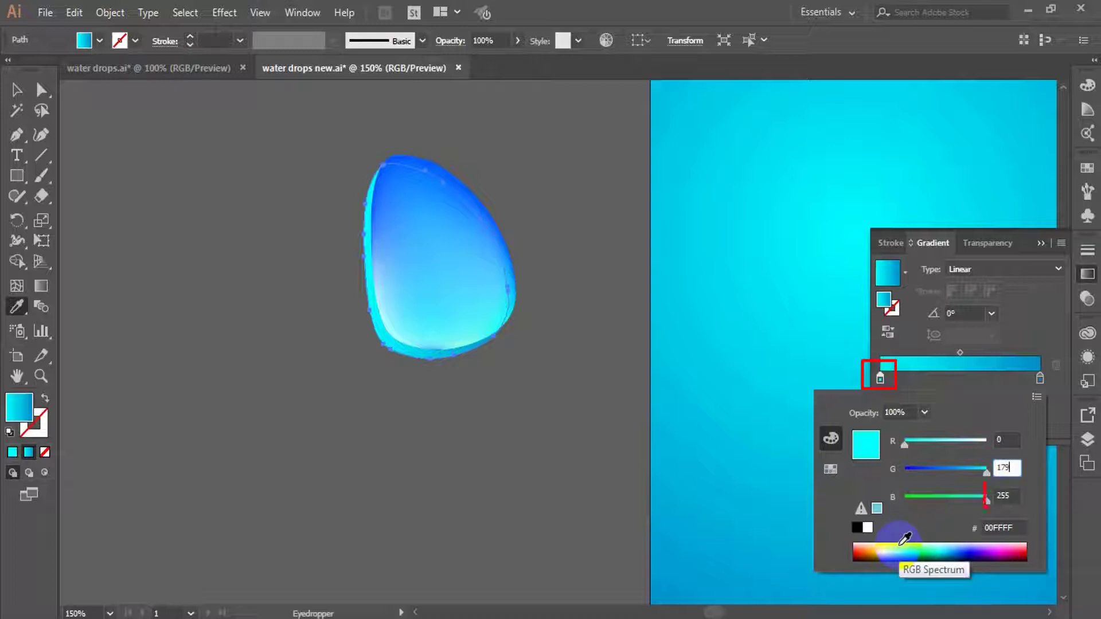
{"action": "left_click_drag", "start_coordinate": [1013, 497], "coordinate": [894, 511]}
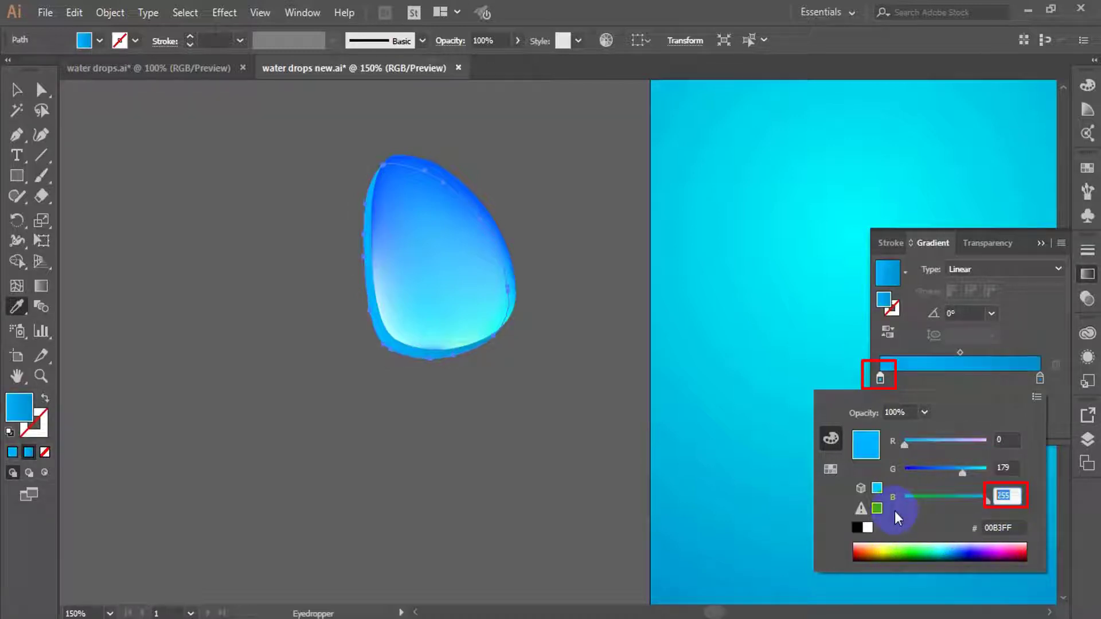
{"action": "type", "text": "222"}
Draw a small curved freehand highlight shape in the drop's upper part with the Pencil tool and select it.
{"action": "left_click", "coordinate": [16, 199]}
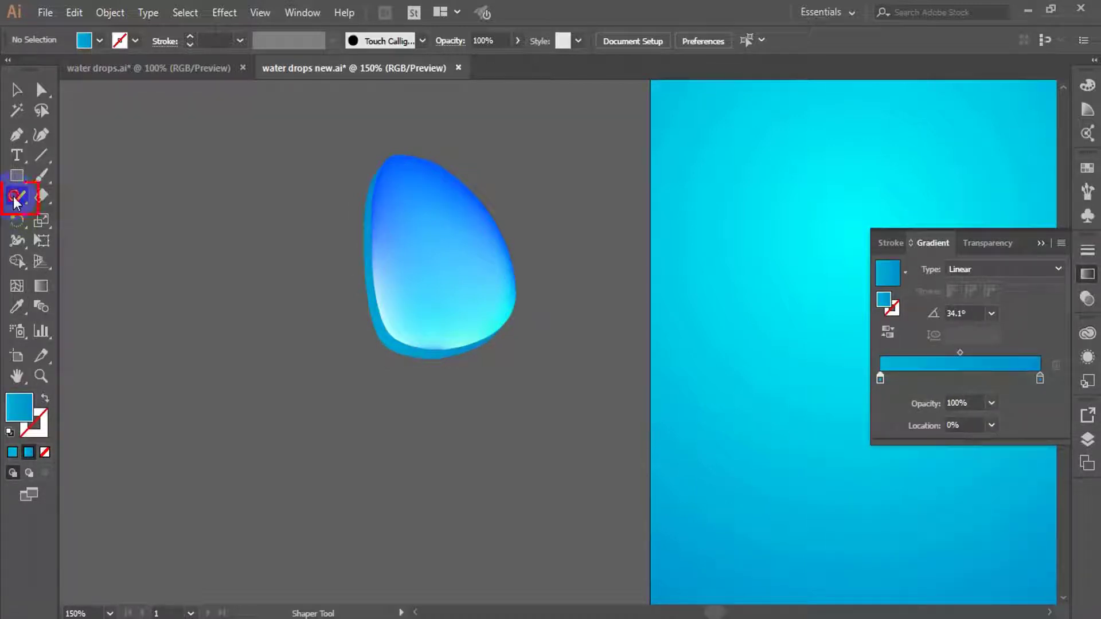
{"action": "left_click", "coordinate": [15, 201]}
{"action": "left_click_drag", "start_coordinate": [17, 205], "coordinate": [75, 222]}
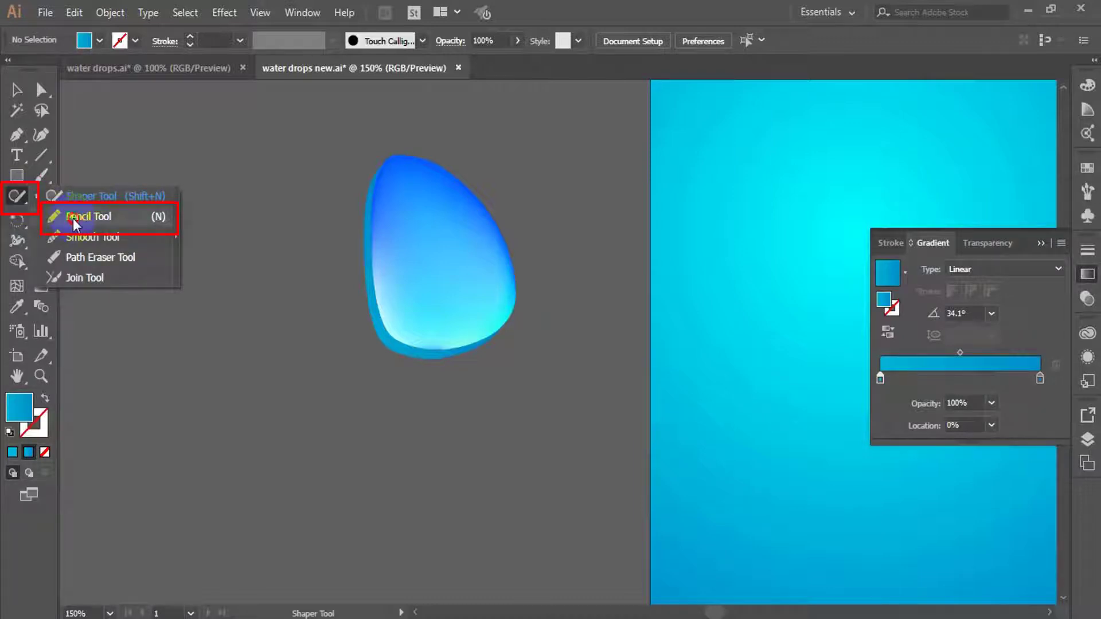
{"action": "left_click", "coordinate": [75, 218]}
{"action": "scroll", "coordinate": [382, 163], "scroll_direction": "up", "scroll_amount": 2}
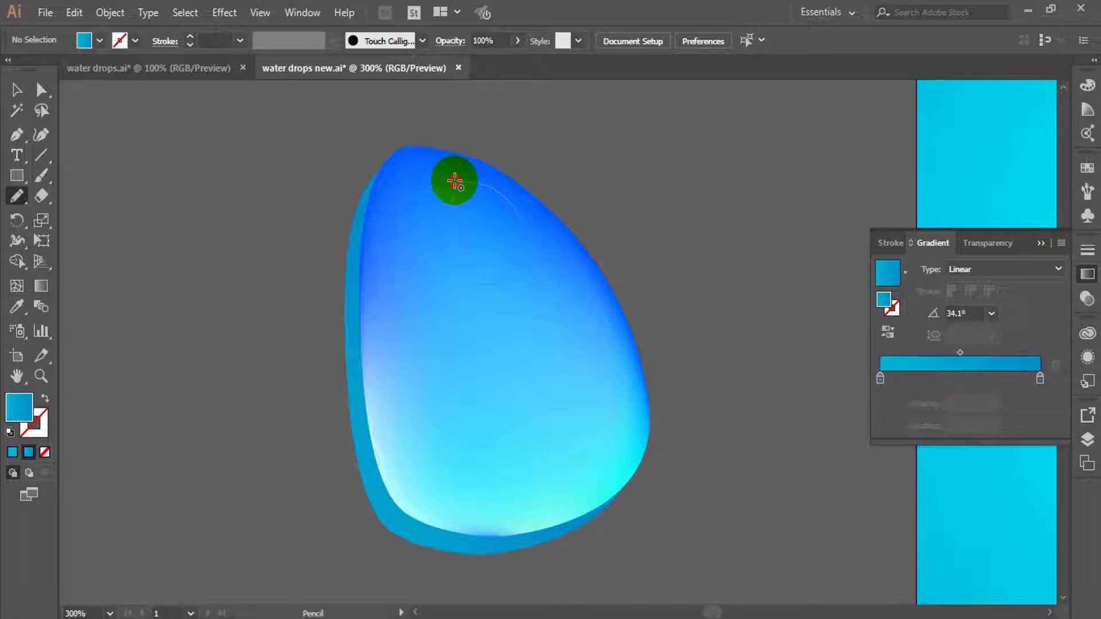
{"action": "left_click_drag", "start_coordinate": [455, 181], "coordinate": [455, 172]}
{"action": "left_click", "coordinate": [14, 90]}
{"action": "left_click", "coordinate": [523, 277]}
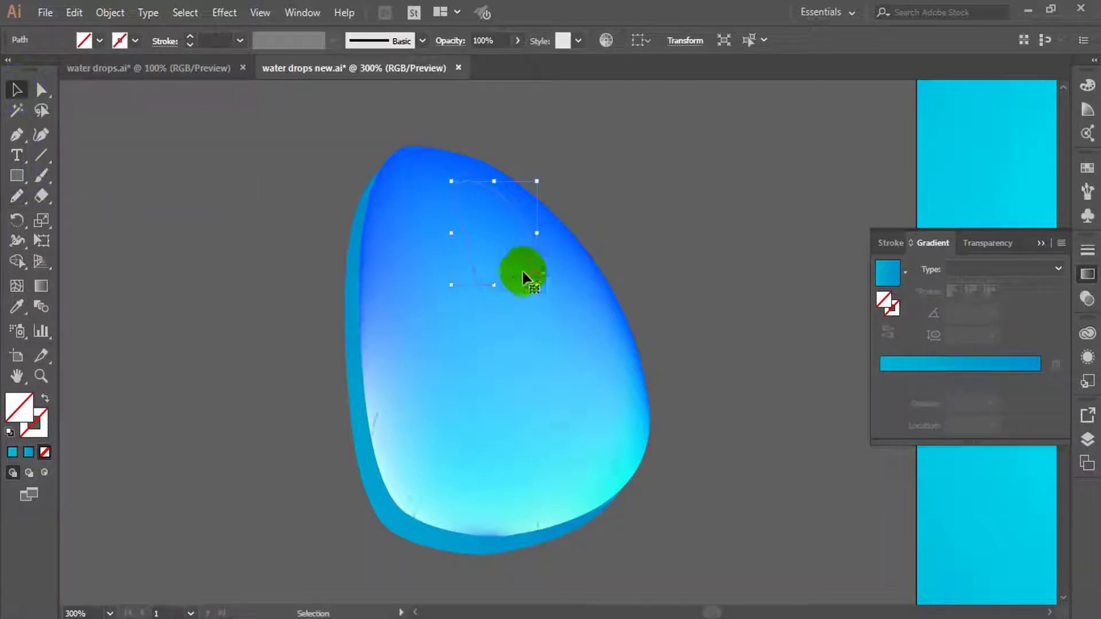
Rotate the highlight shape slightly counter-clockwise and nudge it right and a little up within the drop's upper part.
{"action": "left_click_drag", "start_coordinate": [538, 172], "coordinate": [539, 170]}
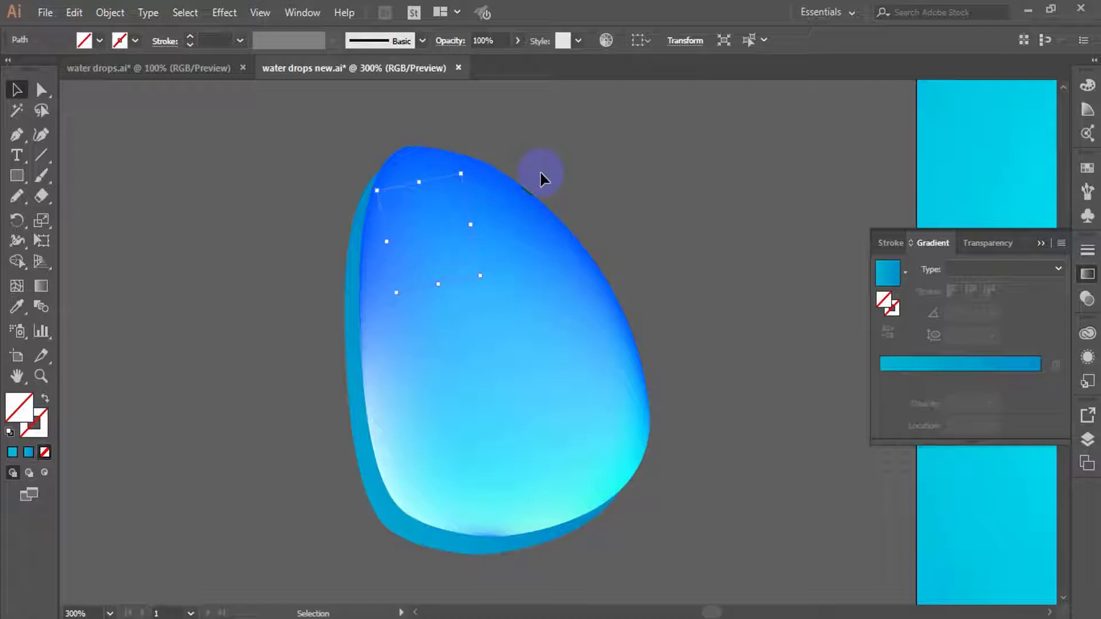
{"action": "key", "text": "Right"}
{"action": "key", "text": "Right"}
{"action": "key", "text": "Right"}
{"action": "key", "text": "Right"}
{"action": "key", "text": "Right"}
{"action": "key", "text": "Right"}
{"action": "key", "text": "Right"}
{"action": "key", "text": "Right"}
{"action": "key", "text": "Right"}
{"action": "key", "text": "Right"}
{"action": "key", "text": "Right"}
{"action": "key", "text": "Right"}
{"action": "key", "text": "Right"}
{"action": "key", "text": "Right"}
{"action": "key", "text": "Right"}
{"action": "key", "text": "Right"}
{"action": "key", "text": "Up"}
{"action": "key", "text": "Up"}
{"action": "key", "text": "Up"}
{"action": "key", "text": "Right"}
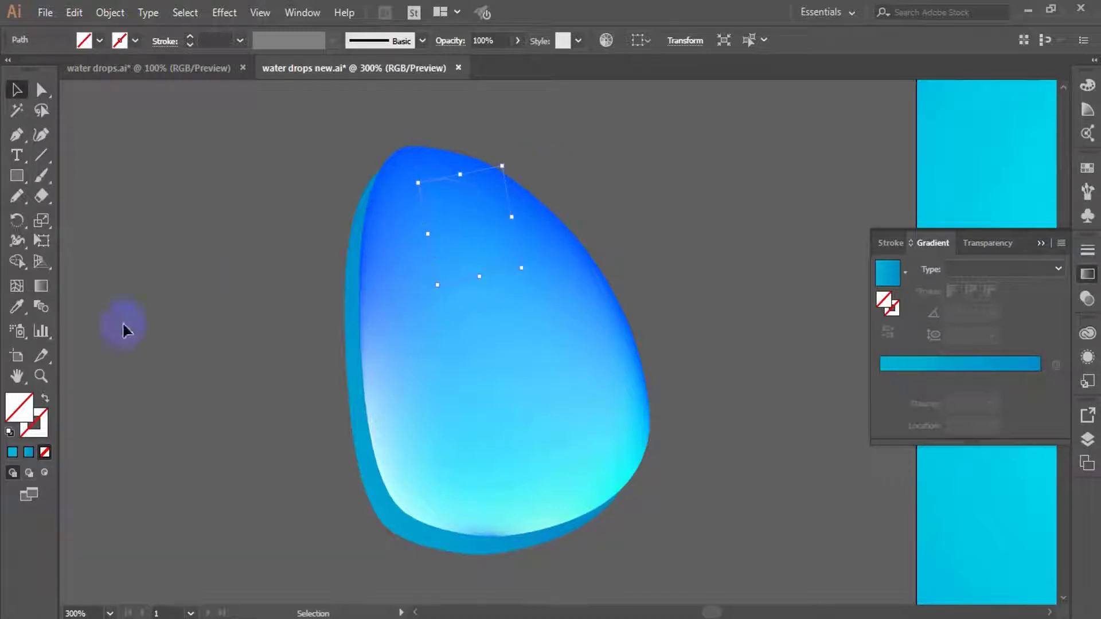
Fill the highlight with a linear gradient from white to blue at an angle of -160.7°.
{"action": "left_click", "coordinate": [28, 452]}
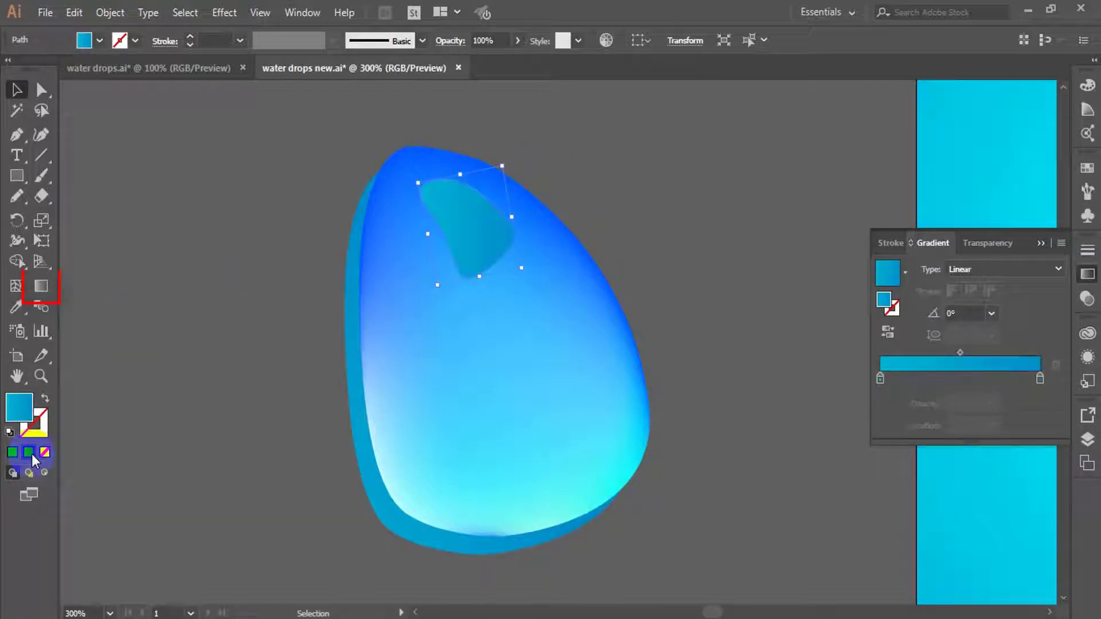
{"action": "left_click", "coordinate": [41, 285]}
{"action": "left_click_drag", "start_coordinate": [469, 231], "coordinate": [326, 202]}
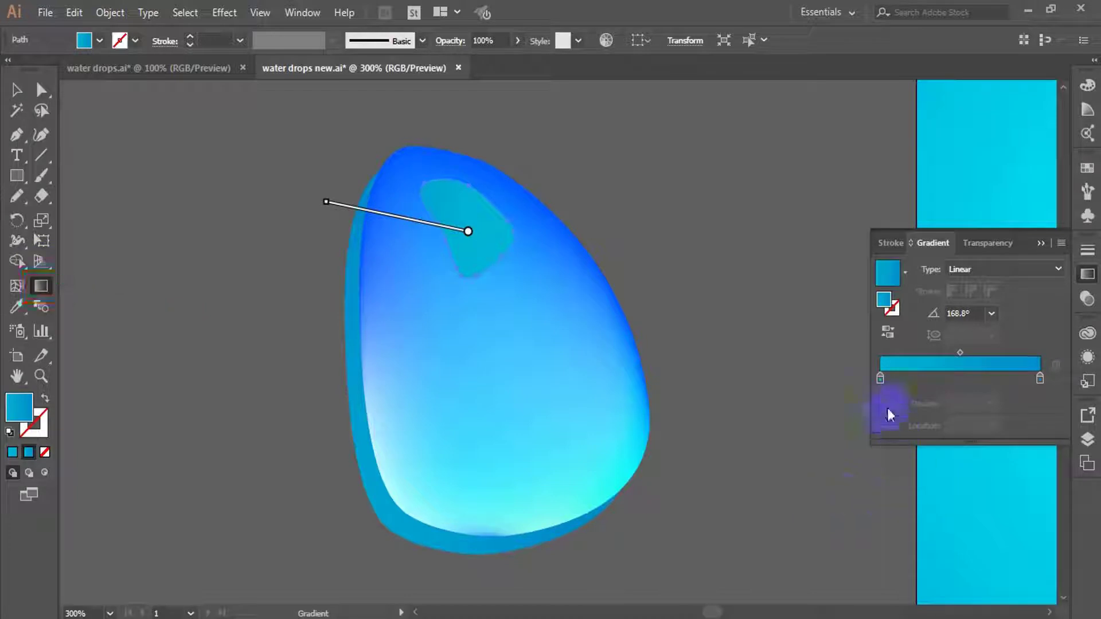
{"action": "double_click", "coordinate": [881, 378]}
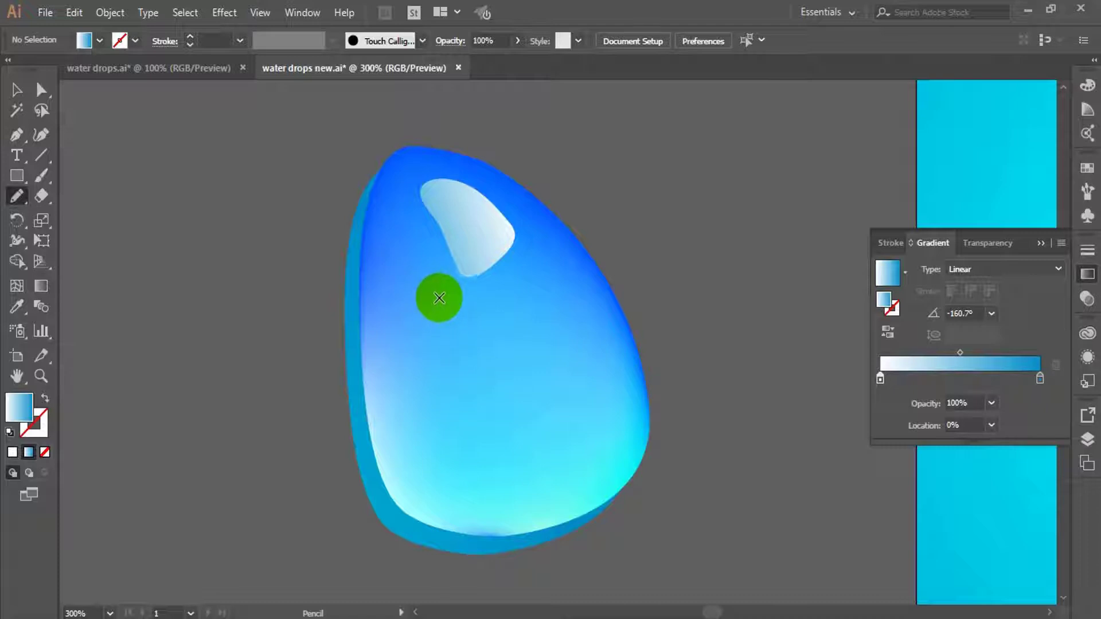
Draw a small second highlight with the Pencil tool beside the first one and copy the first highlight's gradient onto it.
{"action": "mouse_move", "coordinate": [439, 298]}
{"action": "left_mouse_down"}
{"action": "mouse_move", "coordinate": [400, 219]}
{"action": "mouse_move", "coordinate": [457, 230]}
{"action": "mouse_move", "coordinate": [414, 247]}
{"action": "mouse_move", "coordinate": [339, 202]}
{"action": "left_mouse_up"}
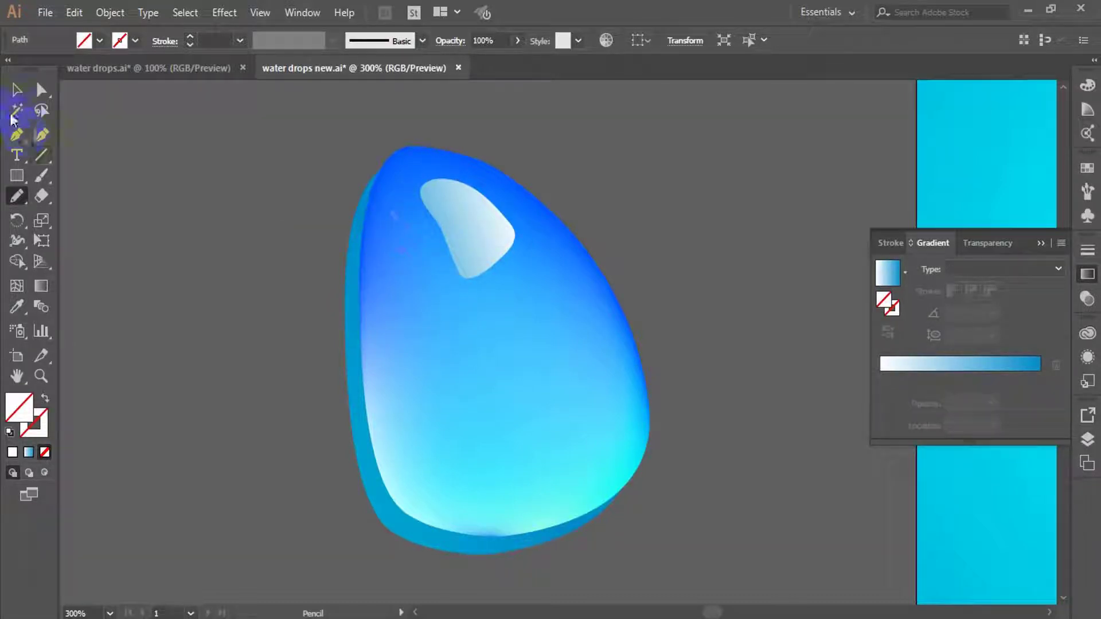
{"action": "key", "text": "ctrl+z"}
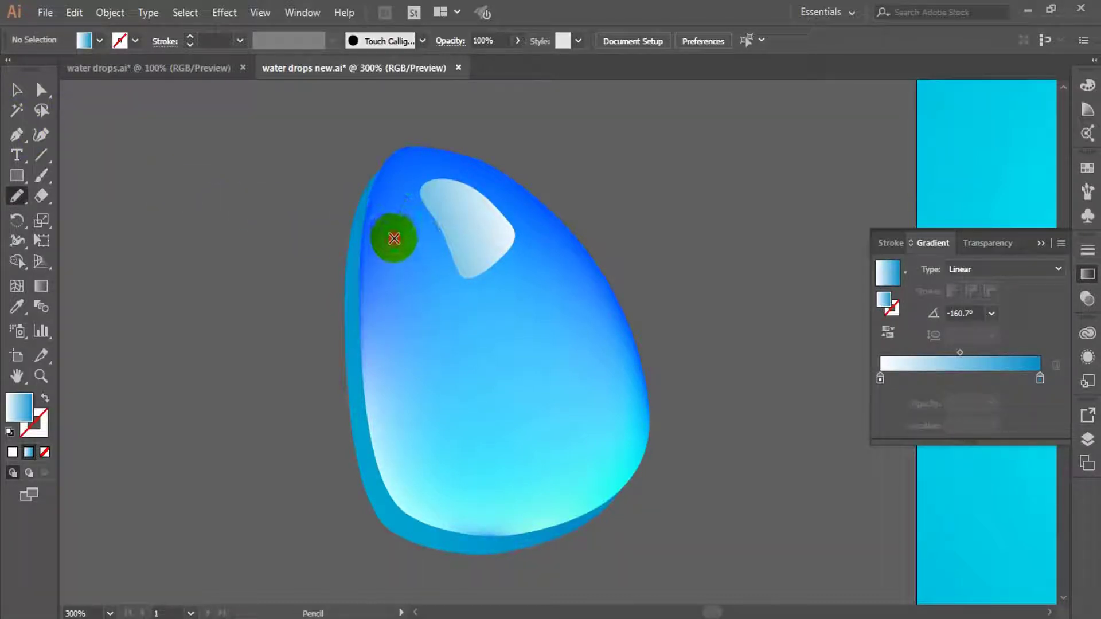
{"action": "mouse_move", "coordinate": [394, 238]}
{"action": "left_mouse_down"}
{"action": "mouse_move", "coordinate": [403, 241]}
{"action": "mouse_move", "coordinate": [399, 214]}
{"action": "mouse_move", "coordinate": [427, 221]}
{"action": "mouse_move", "coordinate": [412, 226]}
{"action": "left_mouse_up"}
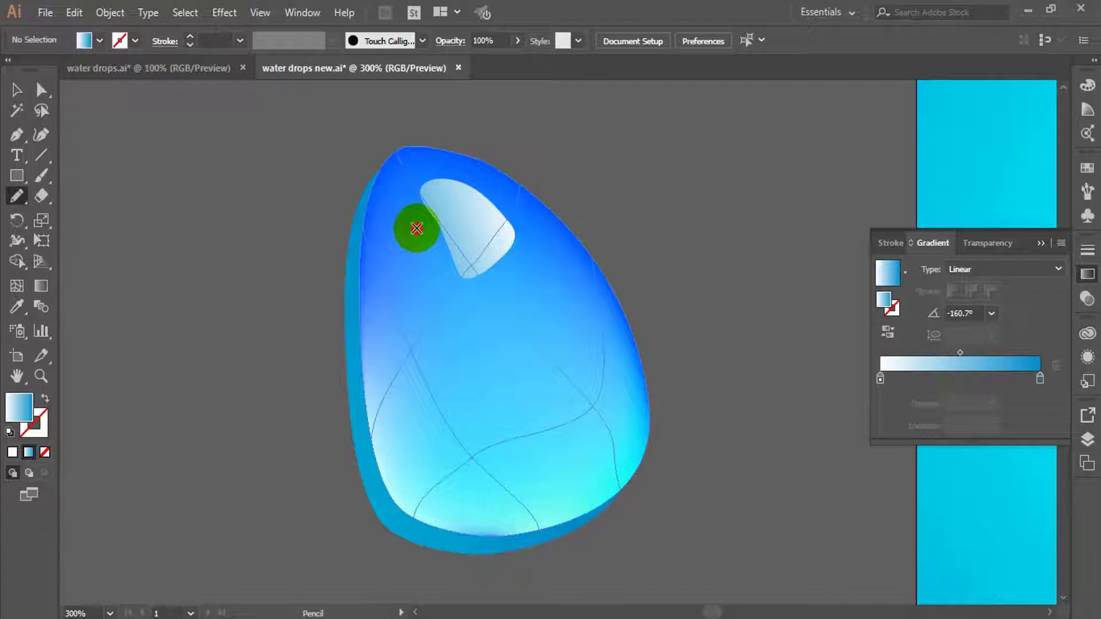
{"action": "left_click_drag", "start_coordinate": [402, 216], "coordinate": [332, 197]}
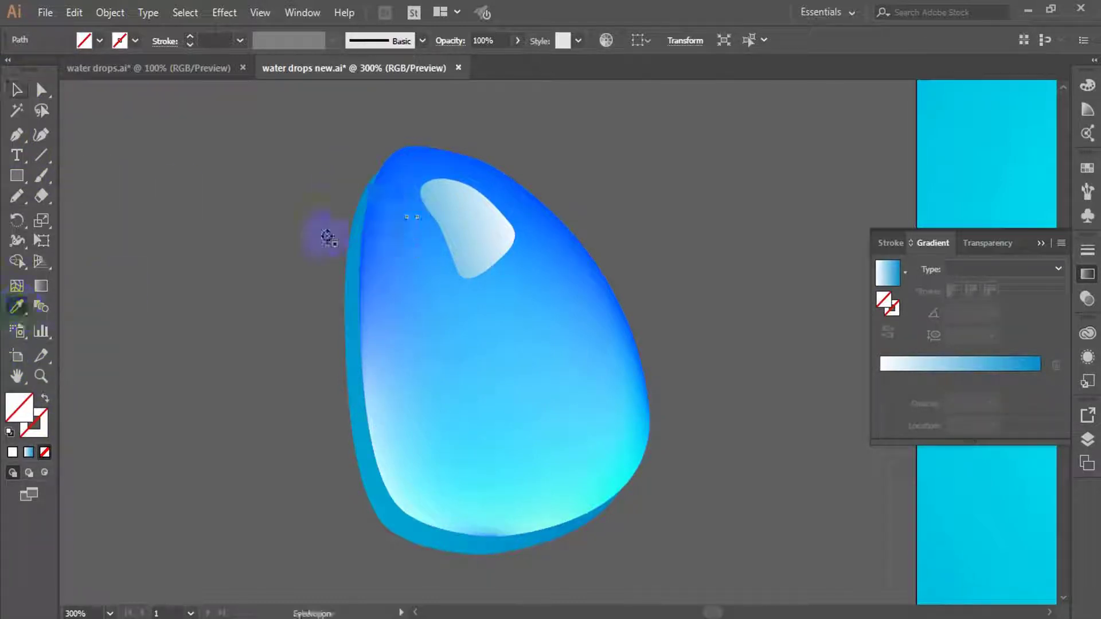
{"action": "left_click", "coordinate": [493, 201]}
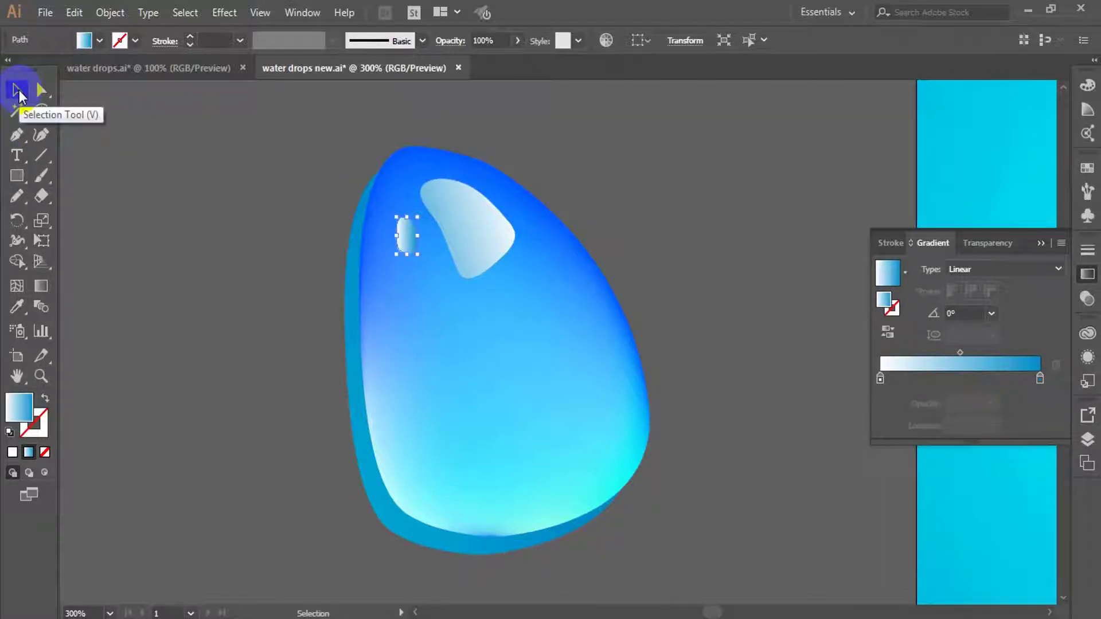
Select all parts of the finished drop and group them.
{"action": "left_click", "coordinate": [311, 284]}
{"action": "key", "text": "ctrl+minus"}
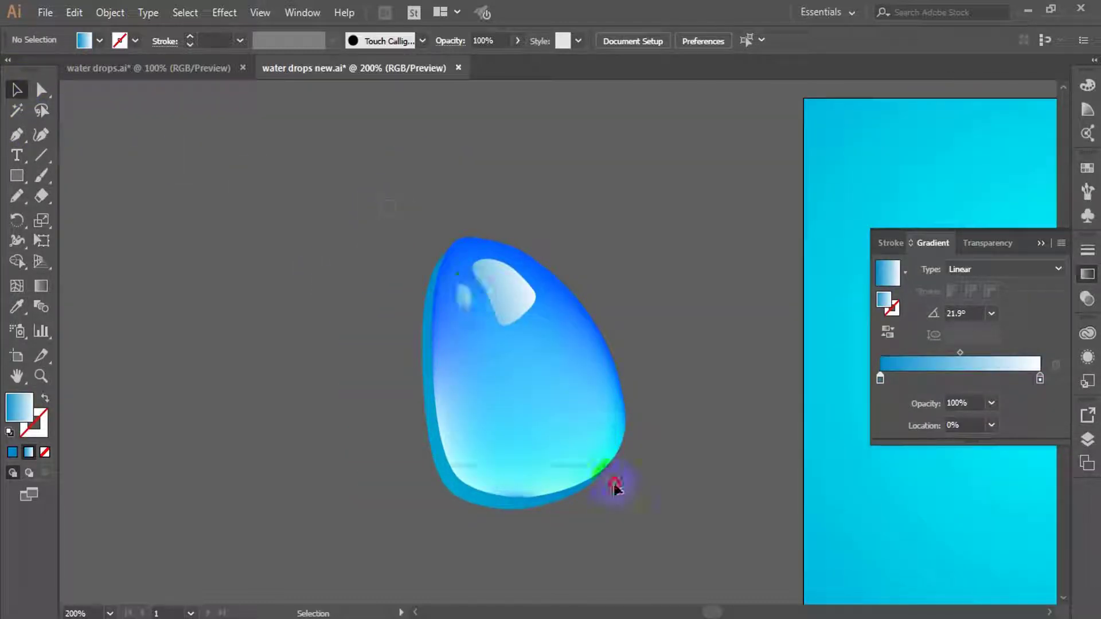
{"action": "left_click_drag", "start_coordinate": [658, 530], "coordinate": [663, 504]}
{"action": "right_click", "coordinate": [516, 378]}
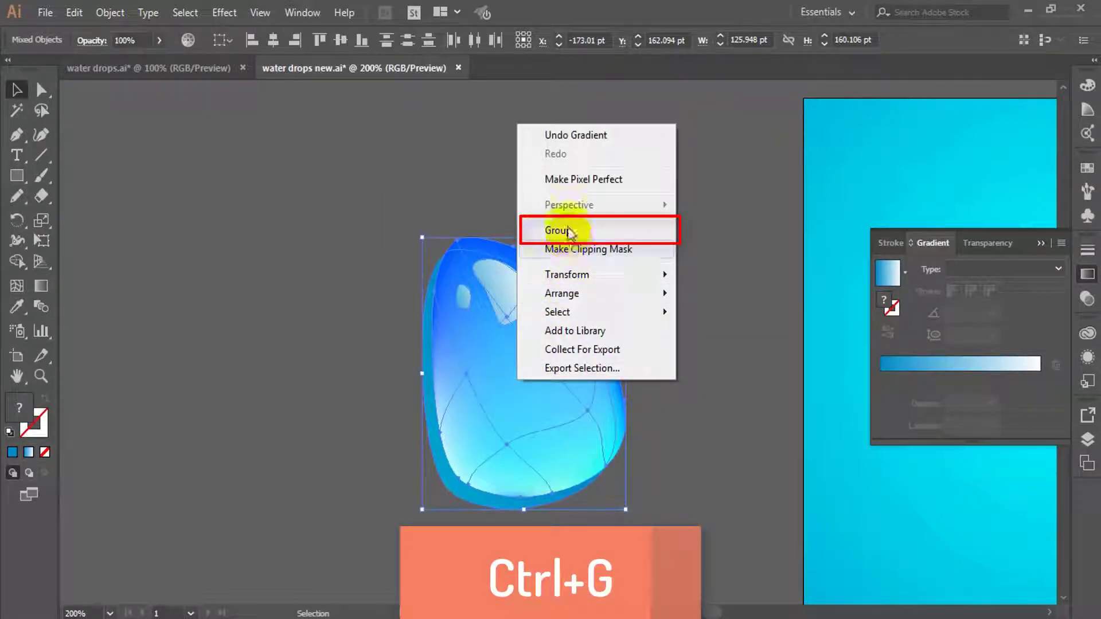
{"action": "left_click", "coordinate": [567, 230]}
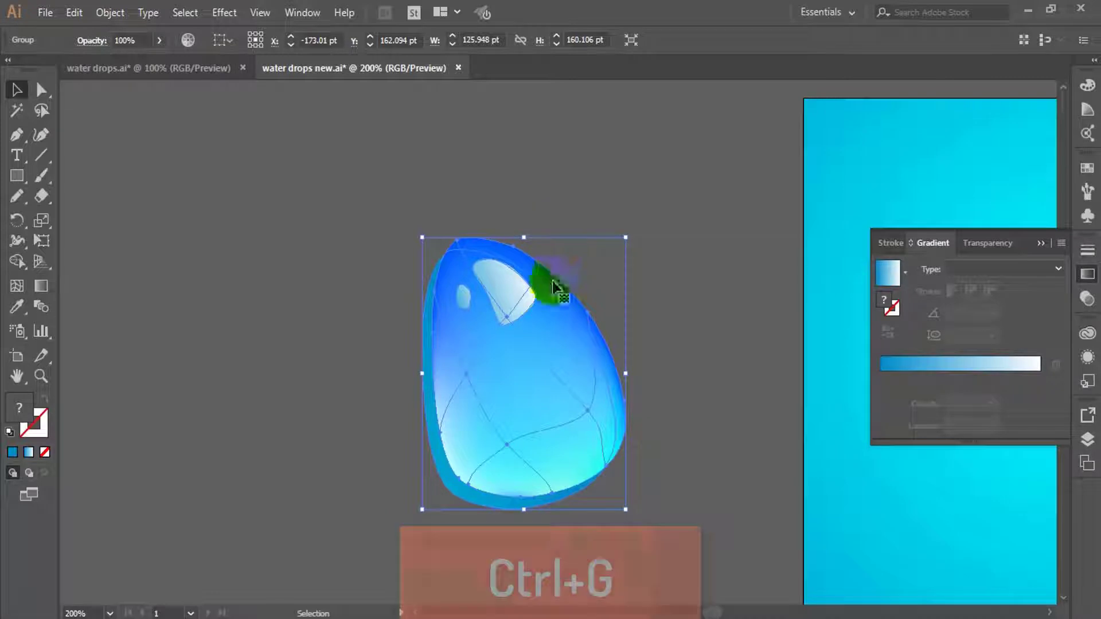
Save the grouped drop as a new dynamic symbol with the Movie Clip export type.
{"action": "left_click", "coordinate": [1088, 214]}
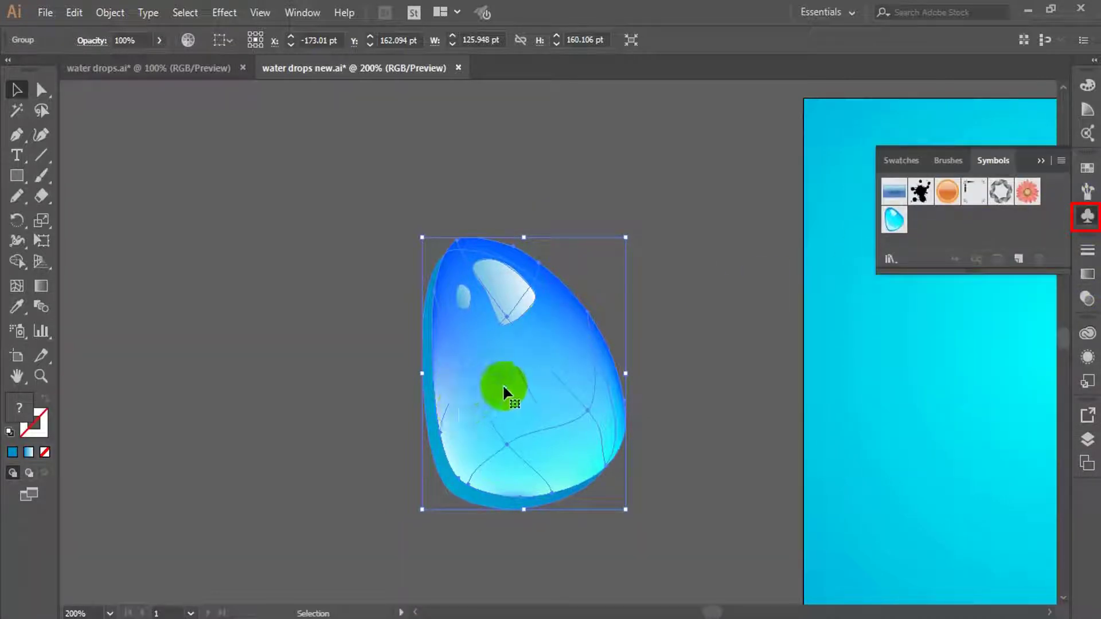
{"action": "left_click_drag", "start_coordinate": [503, 389], "coordinate": [916, 234]}
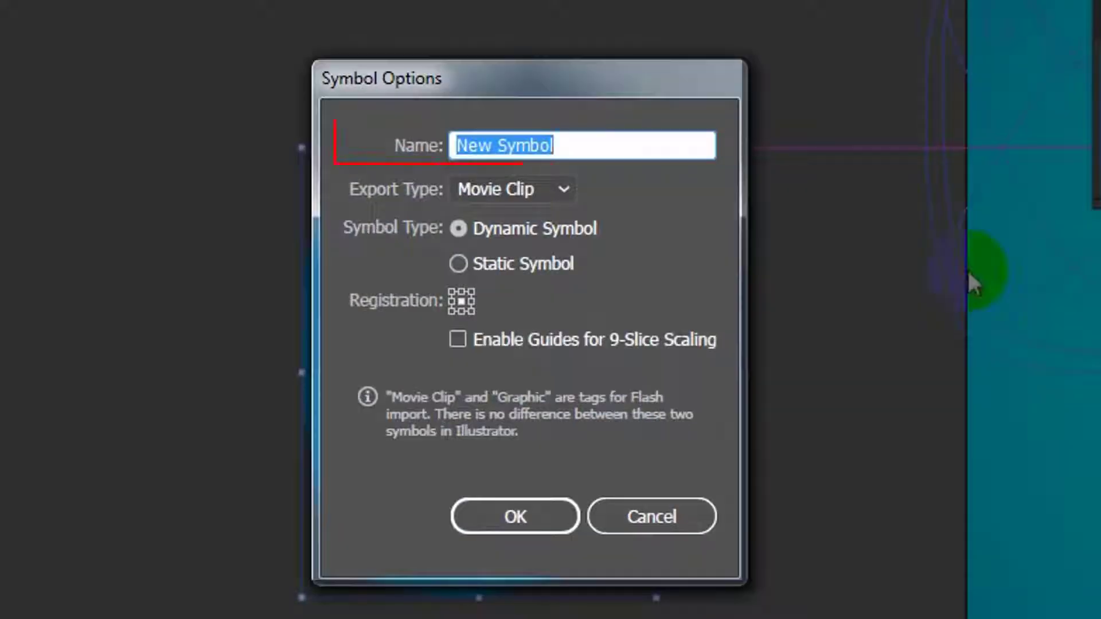
{"action": "left_click", "coordinate": [514, 517]}
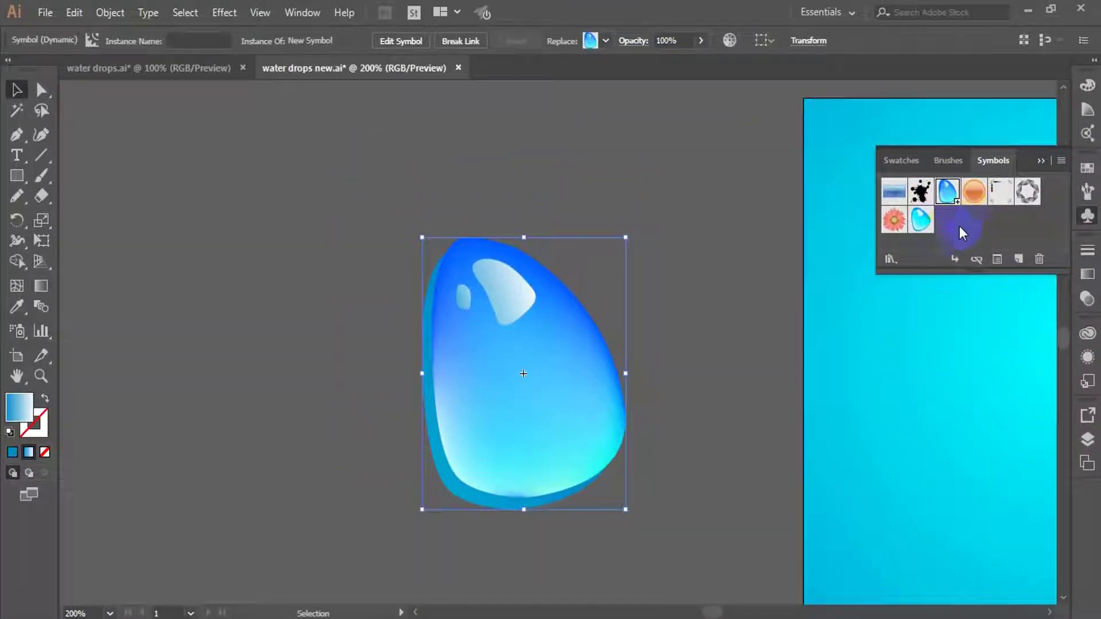
Draw an ellipse to the left of the finished drop and expand it.
{"action": "left_click", "coordinate": [17, 176]}
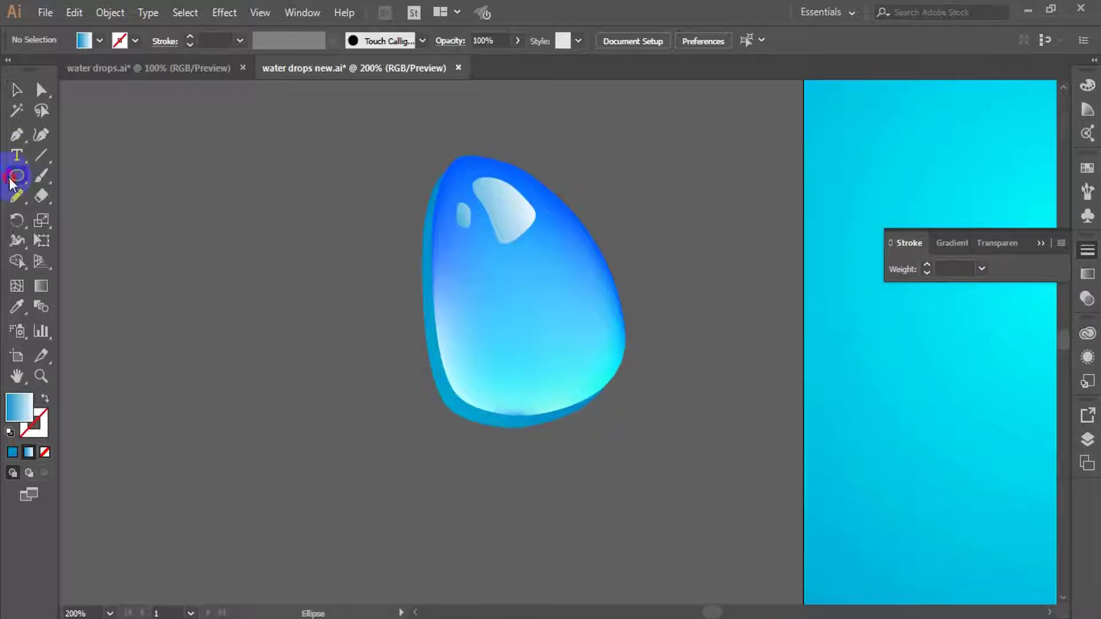
{"action": "mouse_move", "coordinate": [229, 264]}
{"action": "left_mouse_down"}
{"action": "mouse_move", "coordinate": [316, 410]}
{"action": "mouse_move", "coordinate": [368, 433]}
{"action": "left_mouse_up"}
{"action": "left_click", "coordinate": [17, 89]}
{"action": "left_click", "coordinate": [110, 12]}
{"action": "left_click", "coordinate": [195, 177]}
{"action": "key", "text": "Return"}
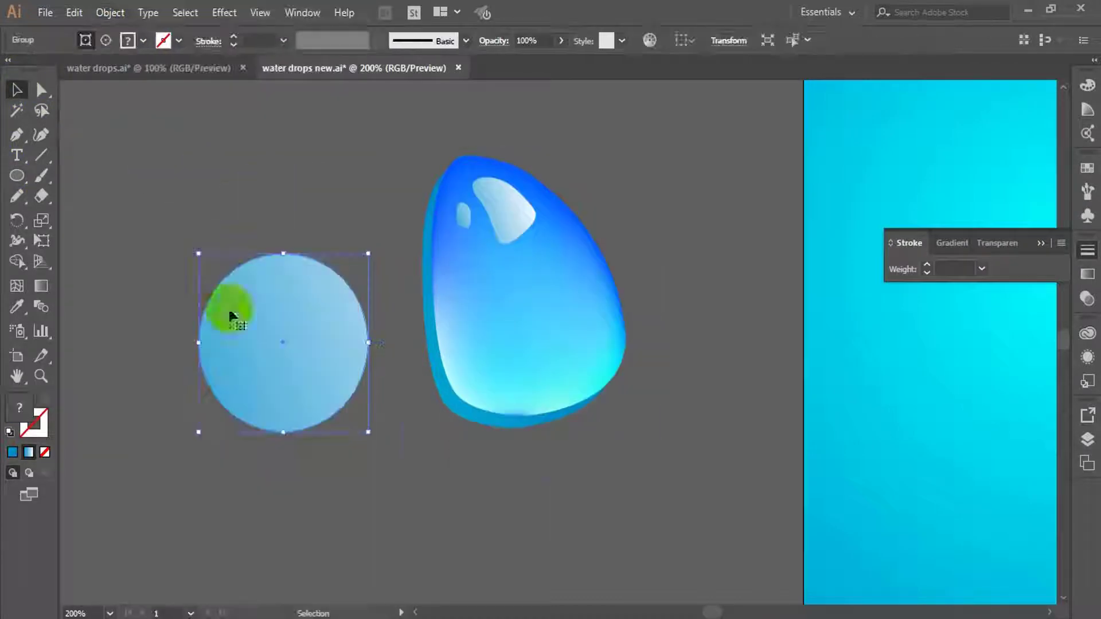
Apply an Arc warp to the ellipse with a horizontal bend of -17% and a horizontal distortion of 26%.
{"action": "left_click", "coordinate": [225, 13]}
{"action": "left_click", "coordinate": [226, 12]}
{"action": "left_click", "coordinate": [224, 12]}
{"action": "mouse_move", "coordinate": [247, 232]}
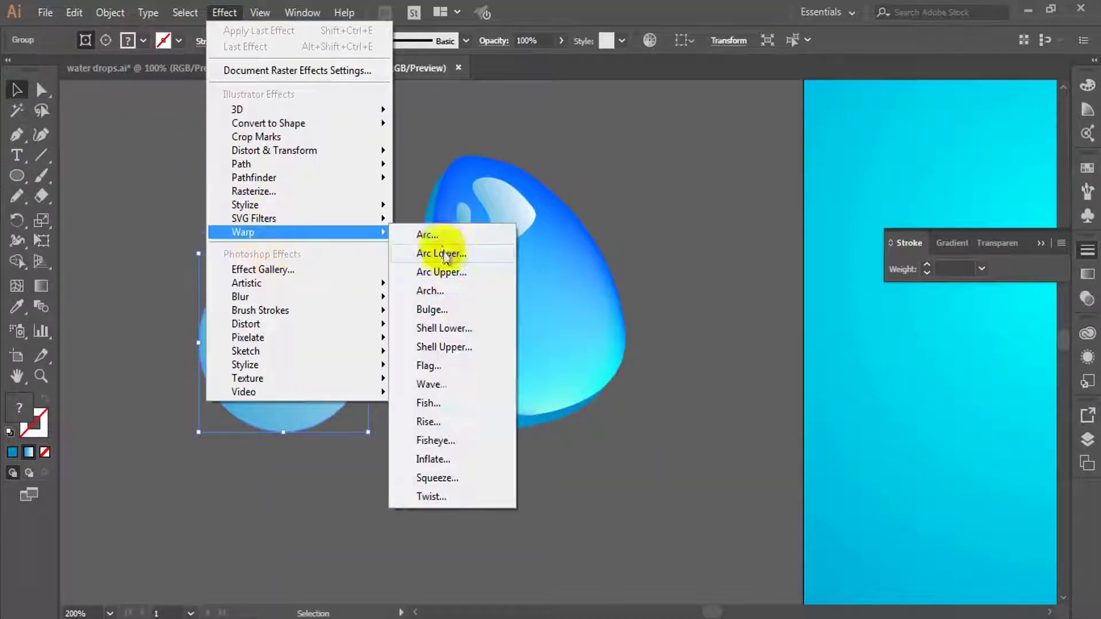
{"action": "left_click", "coordinate": [438, 248]}
{"action": "type", "text": "-17"}
{"action": "key", "text": "Tab"}
{"action": "type", "text": "30"}
{"action": "key", "text": "Tab"}
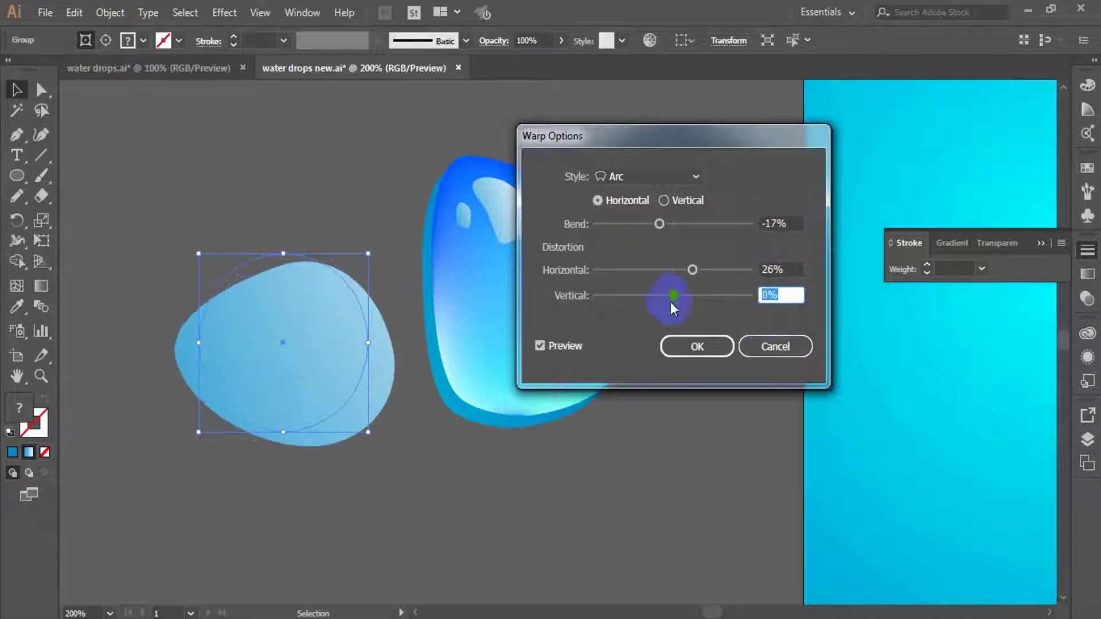
{"action": "left_click", "coordinate": [699, 348]}
Scale the warped shape down slightly and replace its gradient with a solid blue fill, 008CCB.
{"action": "left_click", "coordinate": [364, 425]}
{"action": "left_click", "coordinate": [12, 452]}
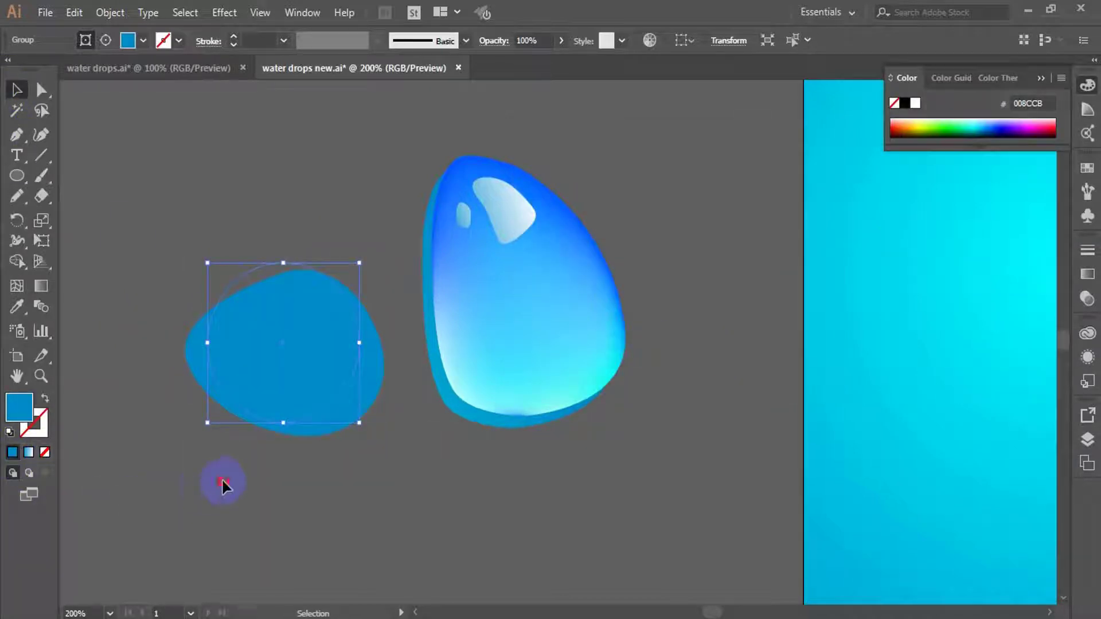
{"action": "left_click", "coordinate": [221, 478]}
{"action": "left_click", "coordinate": [298, 355]}
{"action": "left_click", "coordinate": [1014, 128]}
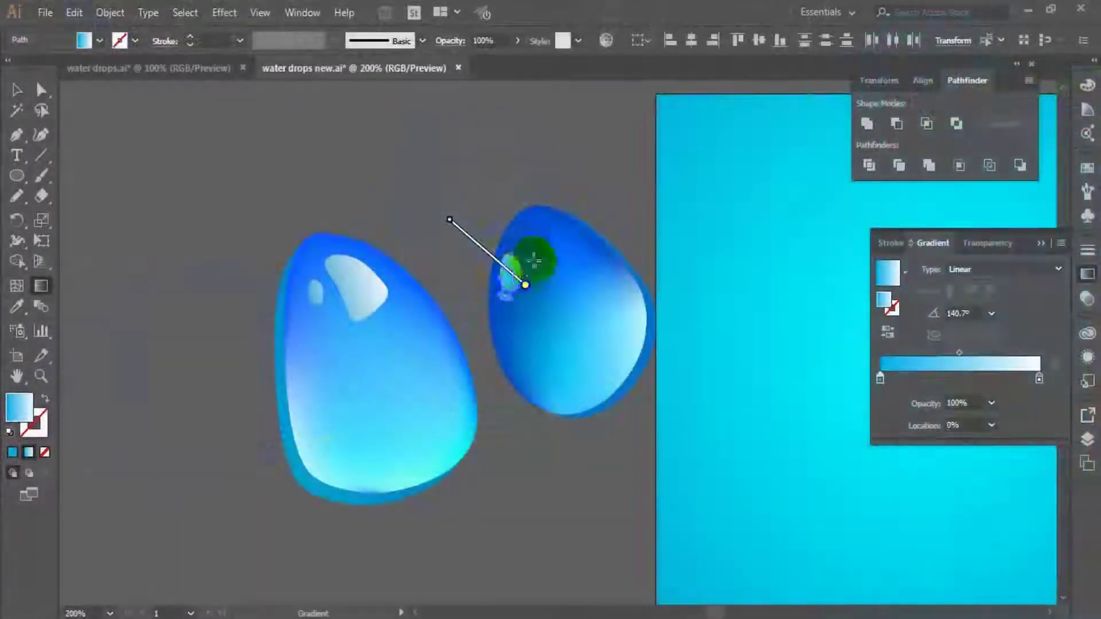
Redirect the blue-to-white linear gradient of the second drop's highlight to an angle of 142°.
{"action": "left_click_drag", "start_coordinate": [533, 261], "coordinate": [479, 292]}
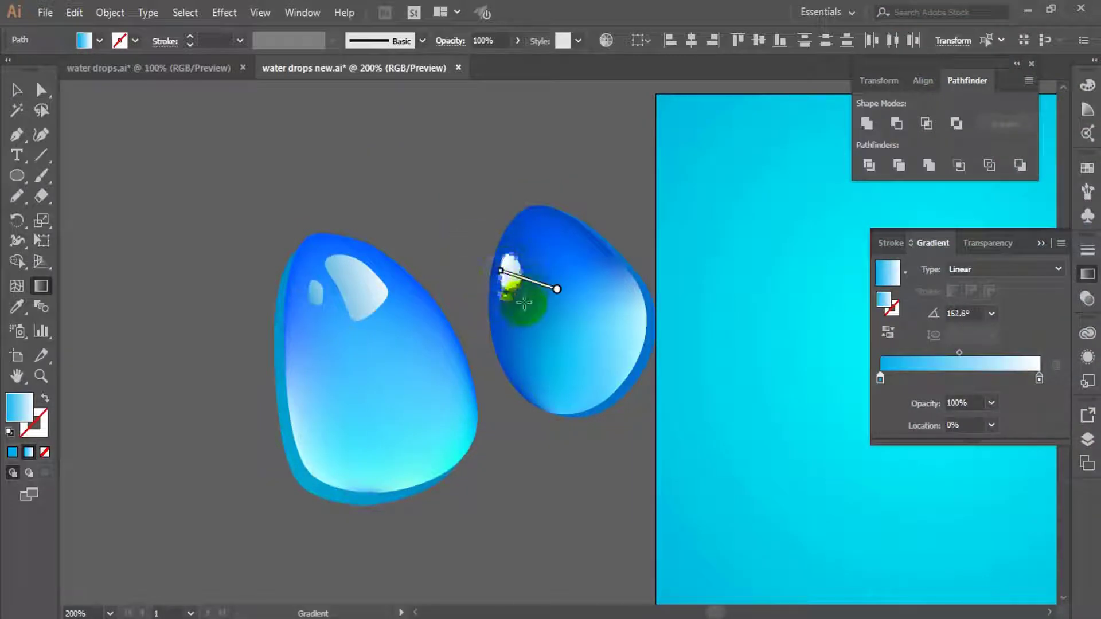
{"action": "left_click_drag", "start_coordinate": [553, 290], "coordinate": [509, 273]}
{"action": "left_click", "coordinate": [16, 90]}
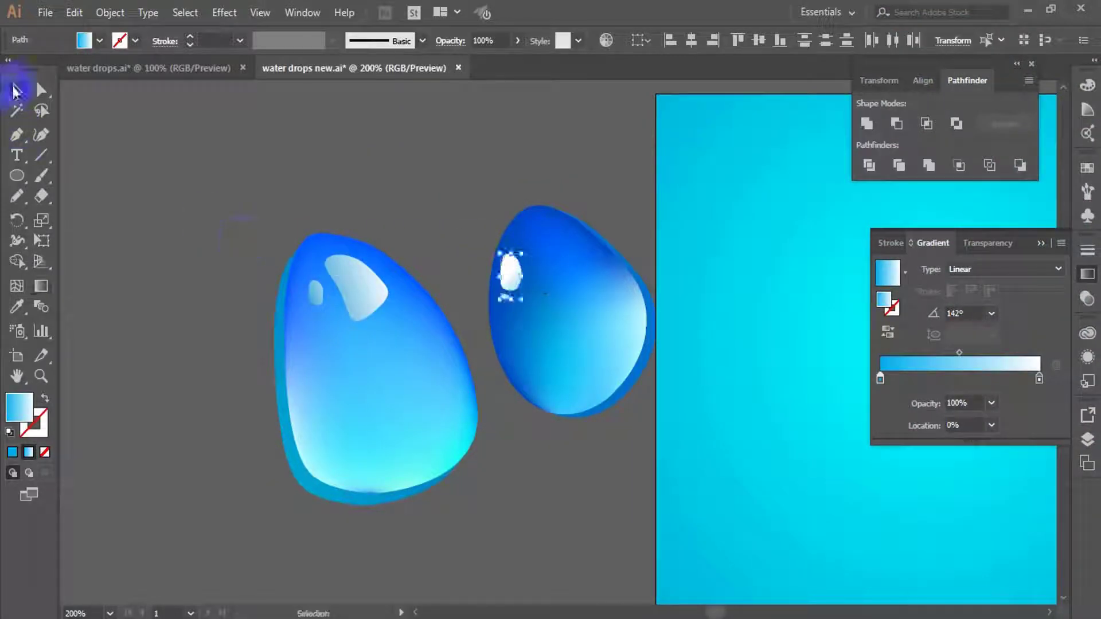
{"action": "left_click", "coordinate": [107, 167]}
{"action": "left_click", "coordinate": [513, 275]}
{"action": "left_click", "coordinate": [41, 285]}
Group all parts of the second drop and save the group as a dynamic symbol named wATER DROP 2.
{"action": "left_click_drag", "start_coordinate": [492, 190], "coordinate": [629, 430]}
{"action": "right_click", "coordinate": [544, 320]}
{"action": "left_click", "coordinate": [635, 428]}
{"action": "left_click", "coordinate": [1088, 217]}
{"action": "left_click_drag", "start_coordinate": [520, 342], "coordinate": [898, 255]}
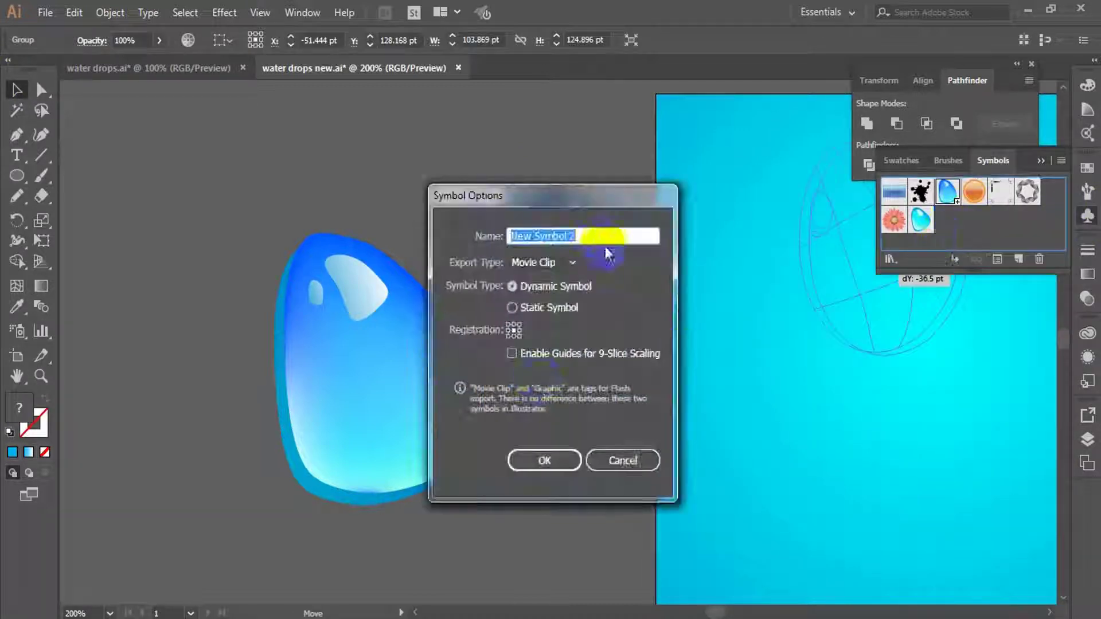
{"action": "left_click", "coordinate": [545, 457]}
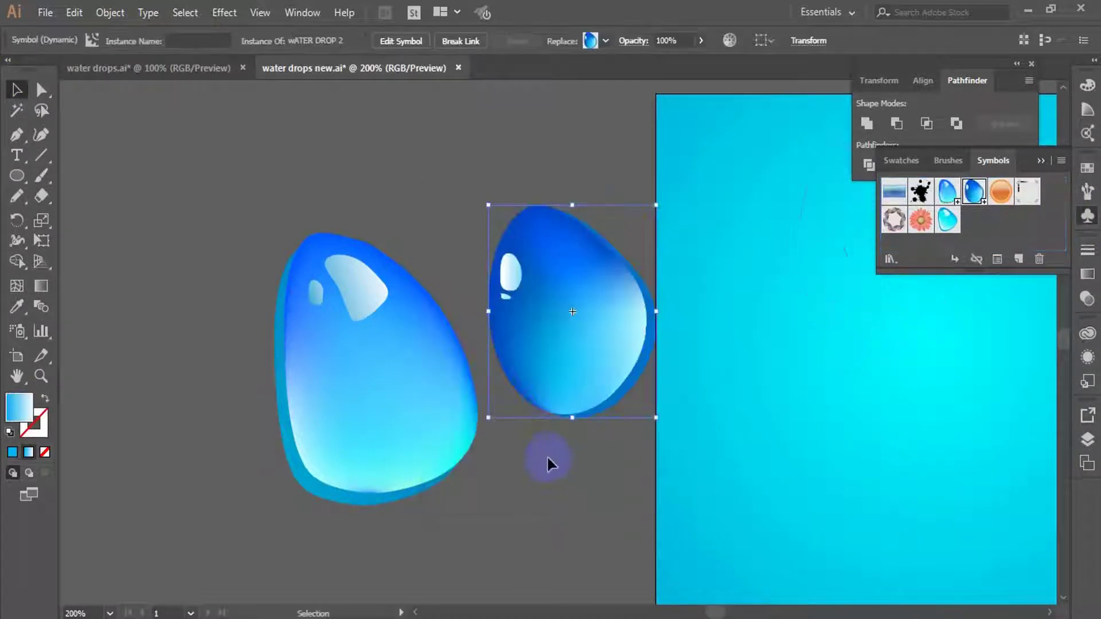
Select both finished drops and move them up and to the left, away from the background artboard.
{"action": "left_click", "coordinate": [624, 539]}
{"action": "key", "text": "z"}
{"action": "left_click", "coordinate": [582, 410], "text": "alt"}
{"action": "left_click", "coordinate": [541, 326], "text": "alt"}
{"action": "key", "text": "v"}
{"action": "left_click_drag", "start_coordinate": [203, 193], "coordinate": [565, 356]}
{"action": "left_click_drag", "start_coordinate": [561, 326], "coordinate": [240, 216]}
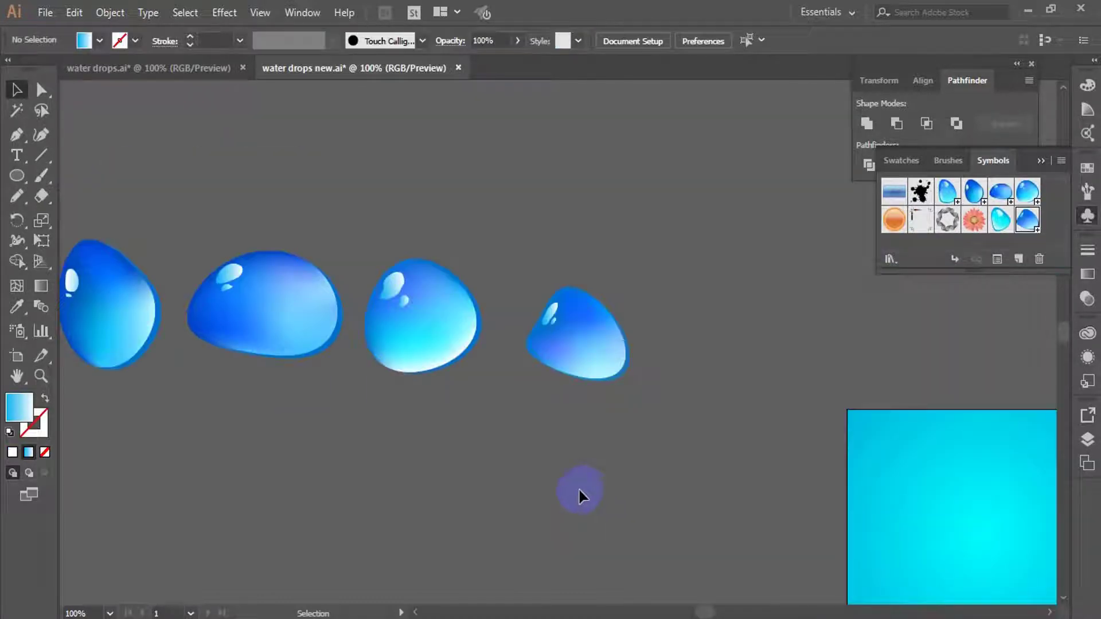
Try to move the whole row of five drops down beneath the background artboard.
{"action": "key", "text": "z"}
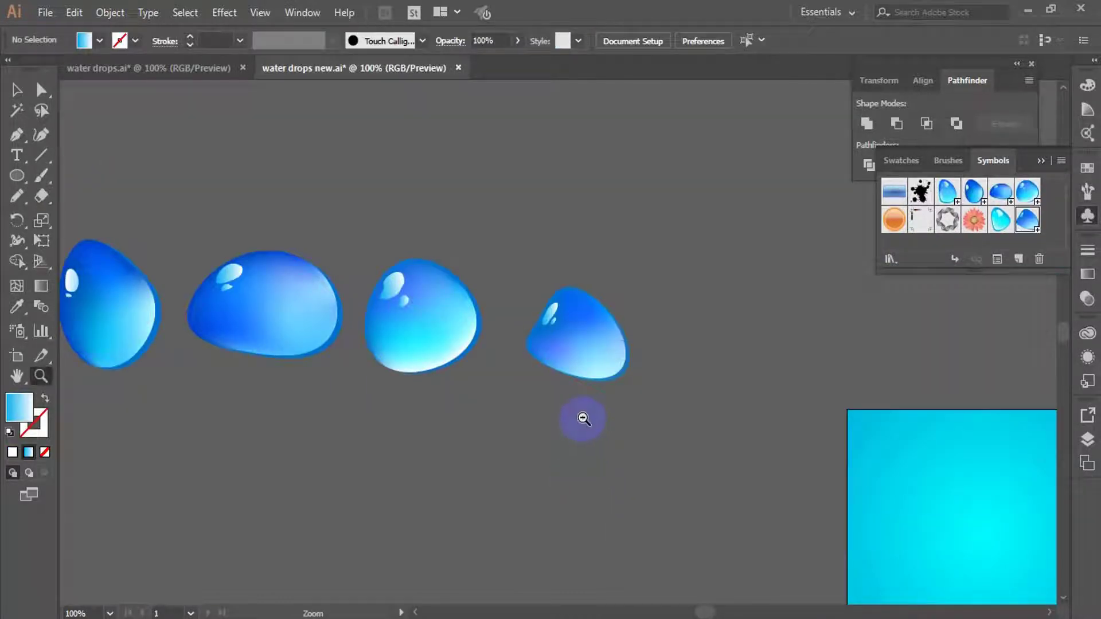
{"action": "left_click", "coordinate": [578, 412], "text": "alt"}
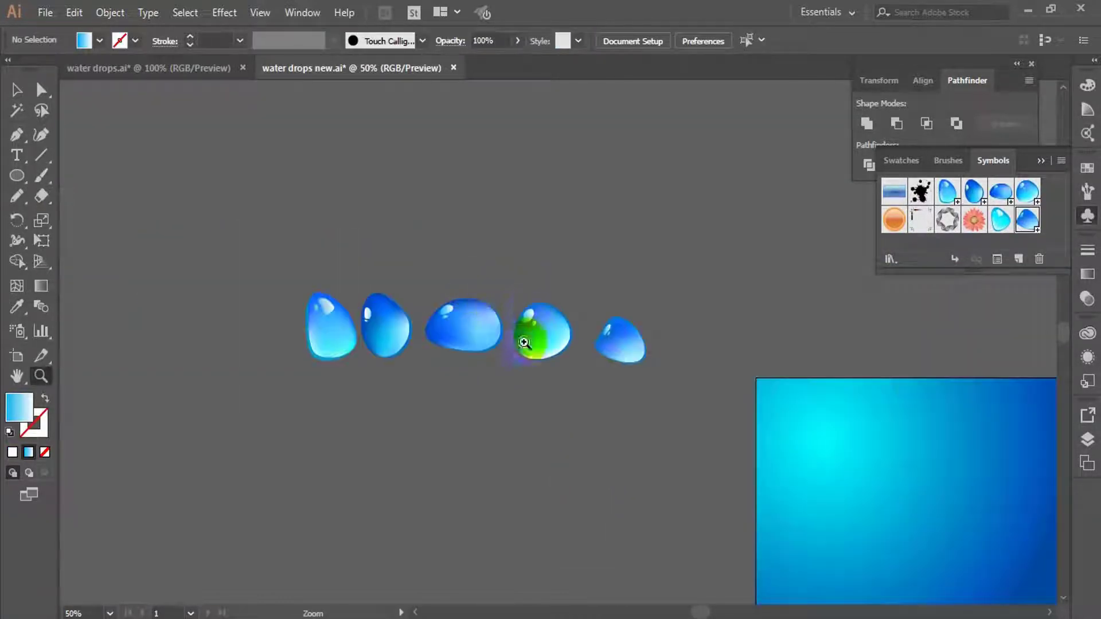
{"action": "left_click", "coordinate": [506, 360]}
{"action": "left_click", "coordinate": [621, 393], "text": "alt"}
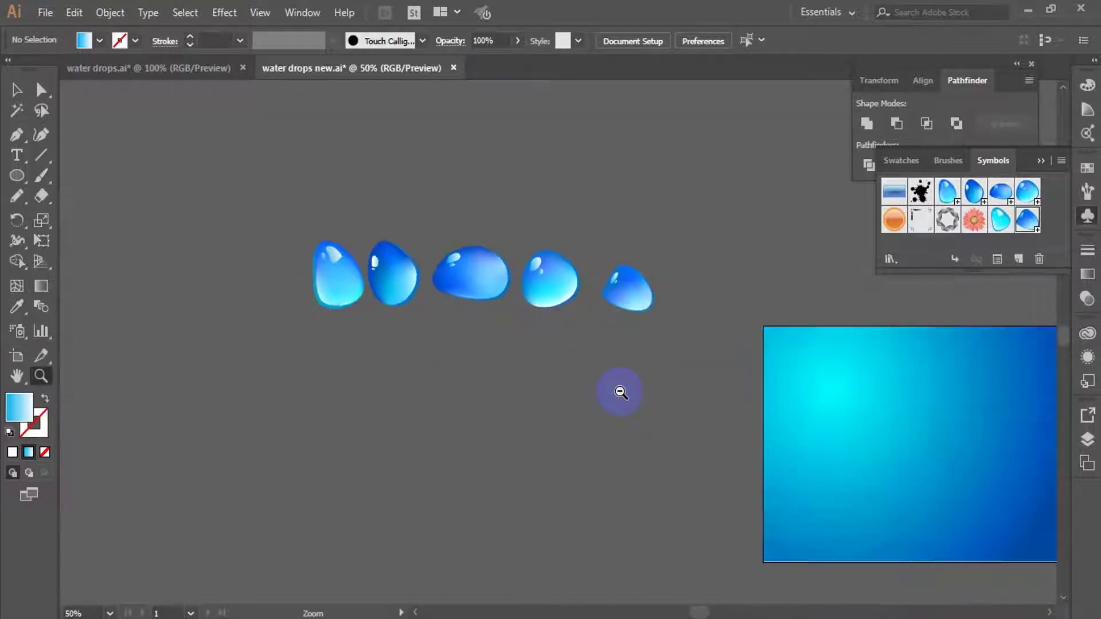
{"action": "left_click", "coordinate": [620, 390], "text": "alt"}
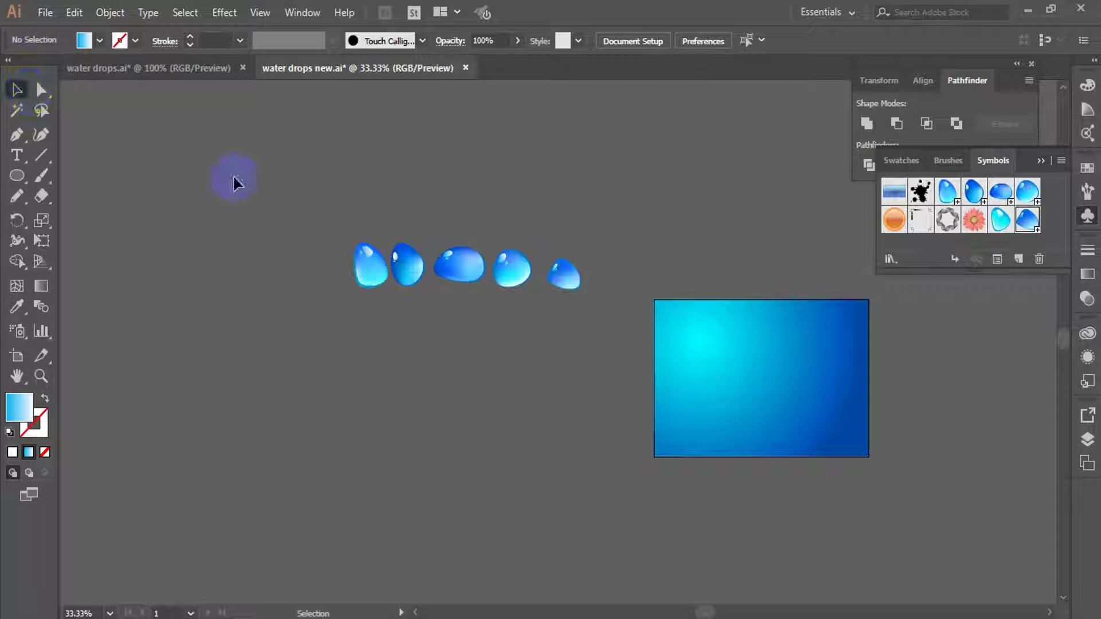
{"action": "left_click_drag", "start_coordinate": [652, 342], "coordinate": [652, 342]}
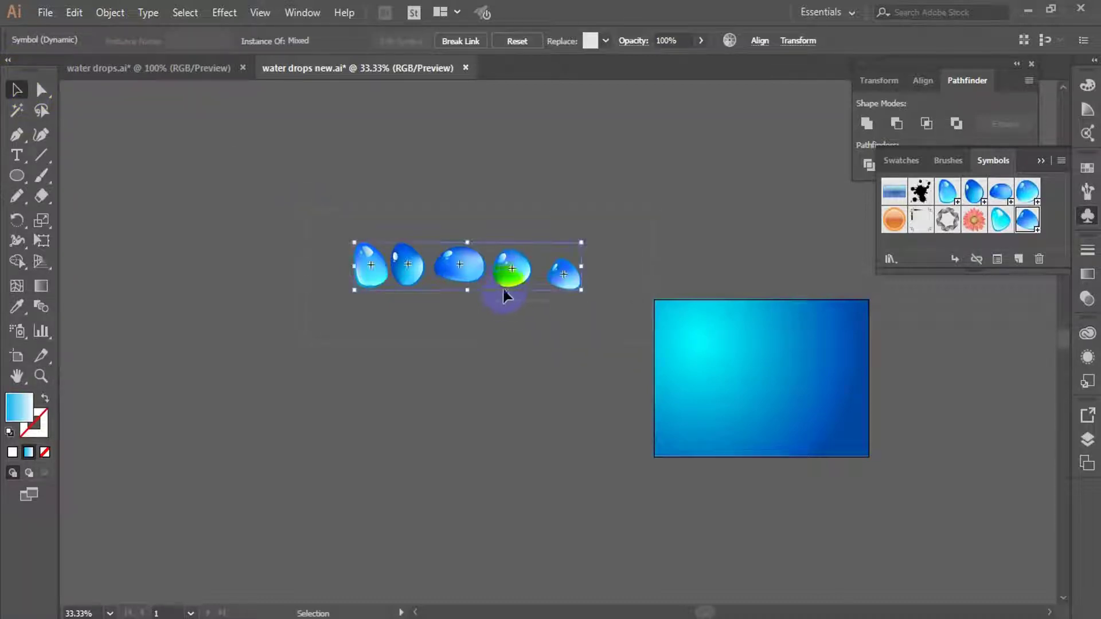
{"action": "left_click_drag", "start_coordinate": [524, 278], "coordinate": [838, 508]}
{"action": "key", "text": "ctrl+1"}
{"action": "left_click", "coordinate": [589, 485]}
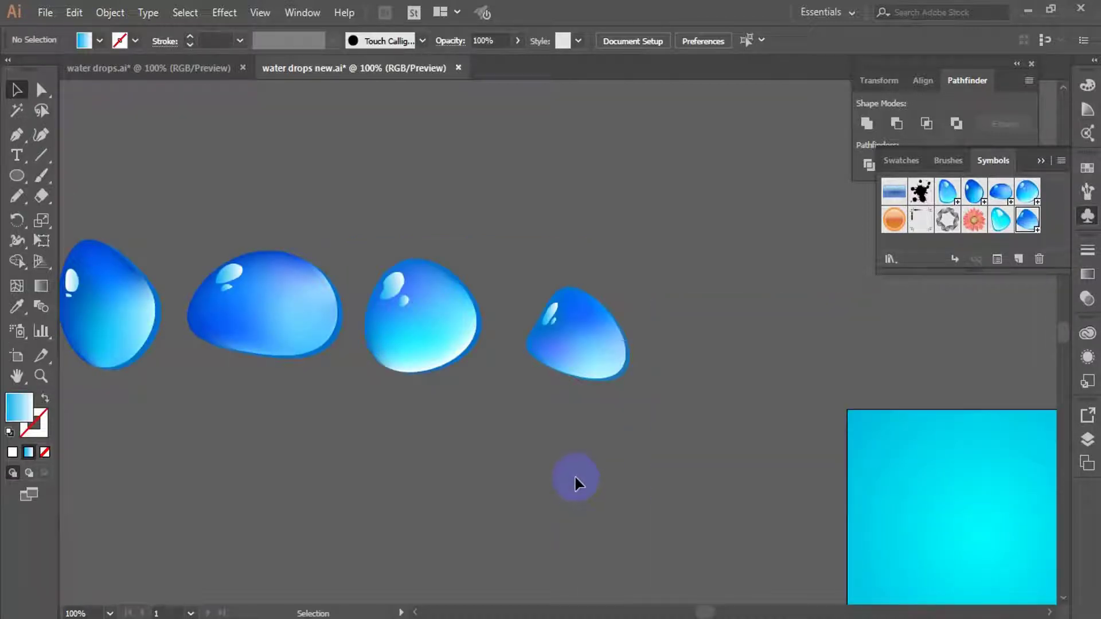
{"action": "key", "text": "z"}
{"action": "left_click", "coordinate": [570, 399], "text": "alt"}
{"action": "left_click", "coordinate": [471, 290], "text": "alt"}
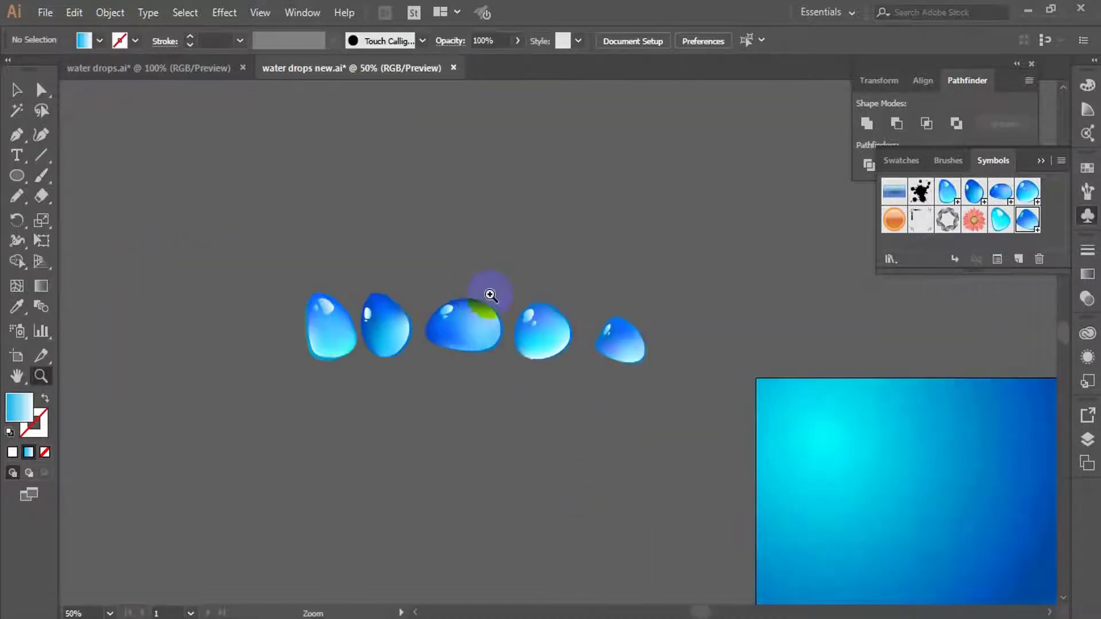
{"action": "left_click", "coordinate": [532, 359]}
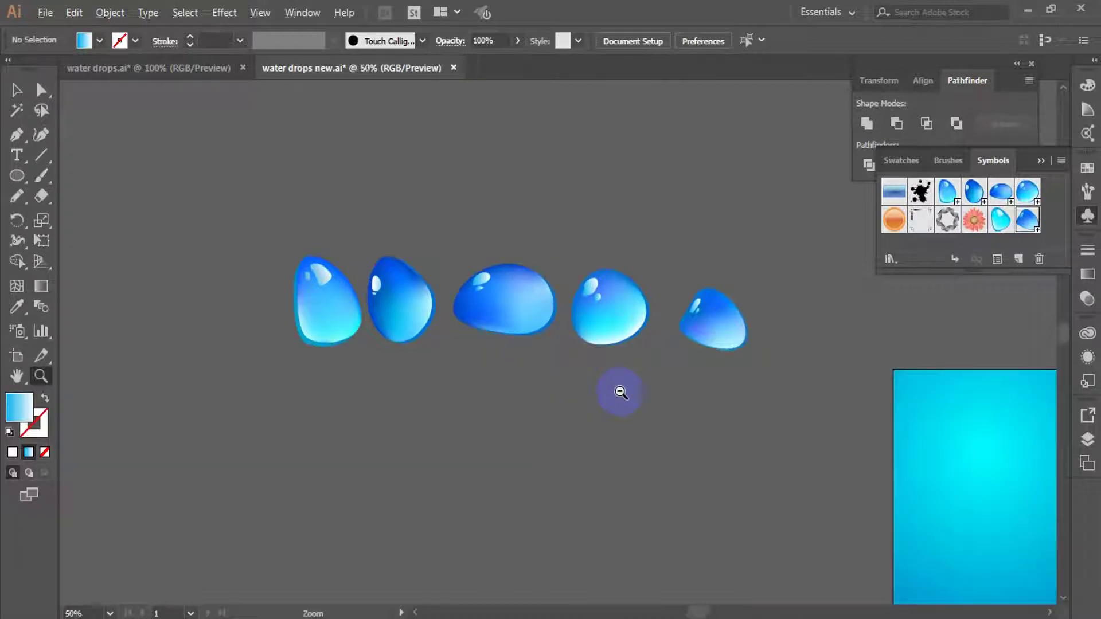
Move the row of five water drops down so it sits directly beneath the blue background rectangle.
{"action": "left_click", "coordinate": [620, 393], "text": "alt"}
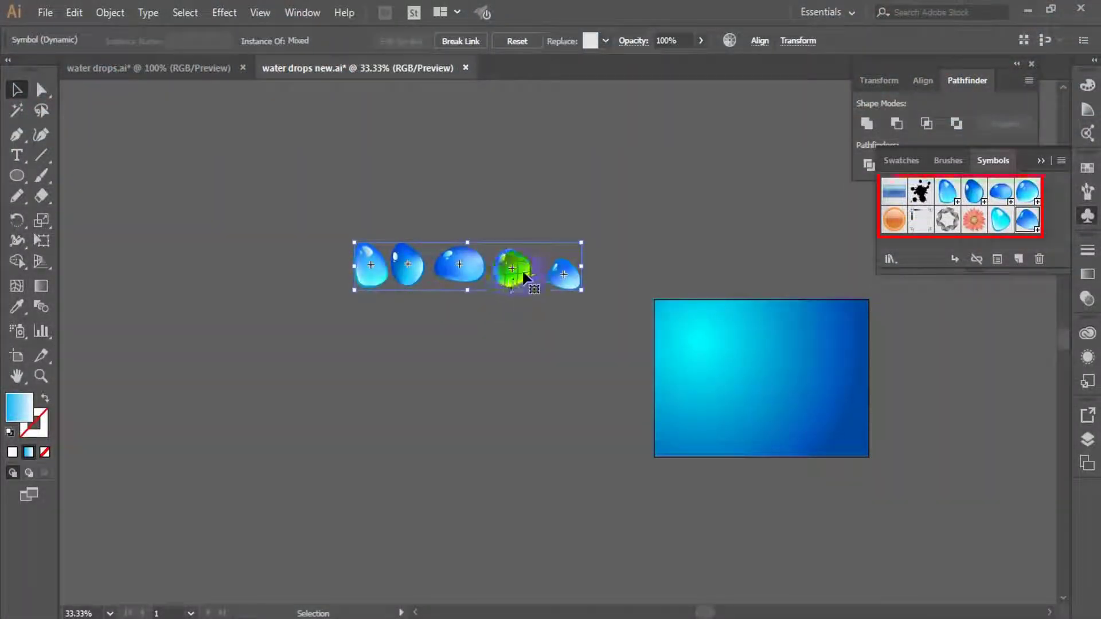
{"action": "left_click_drag", "start_coordinate": [525, 277], "coordinate": [823, 501]}
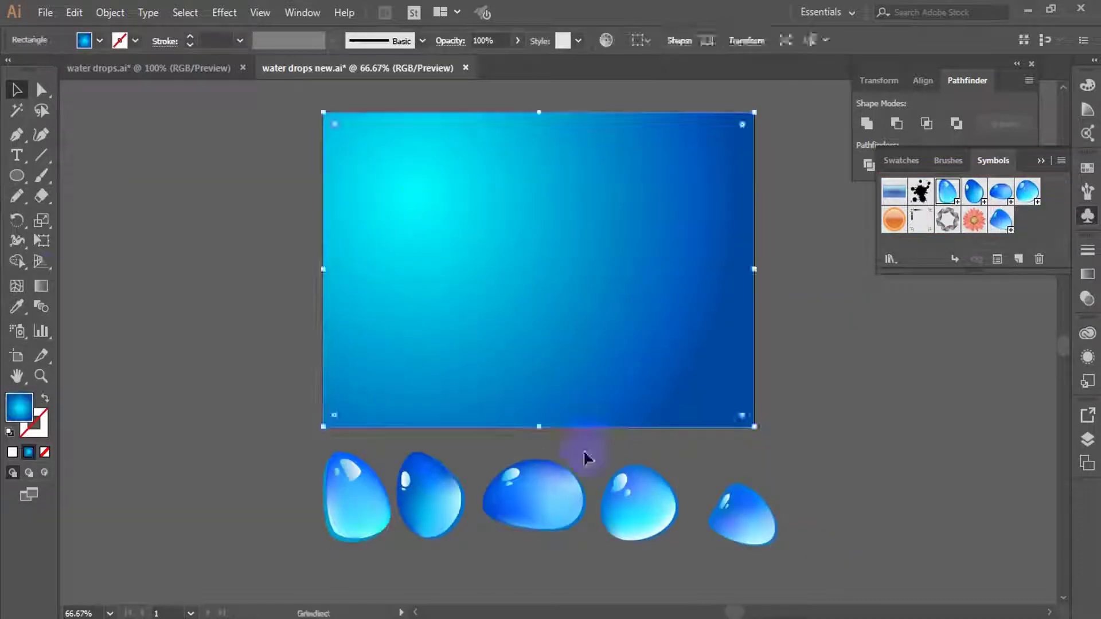
Try several centre positions and directions for the background rectangle's radial gradient.
{"action": "key", "text": "g"}
{"action": "left_click_drag", "start_coordinate": [457, 269], "coordinate": [573, 463]}
{"action": "left_click_drag", "start_coordinate": [558, 259], "coordinate": [629, 507]}
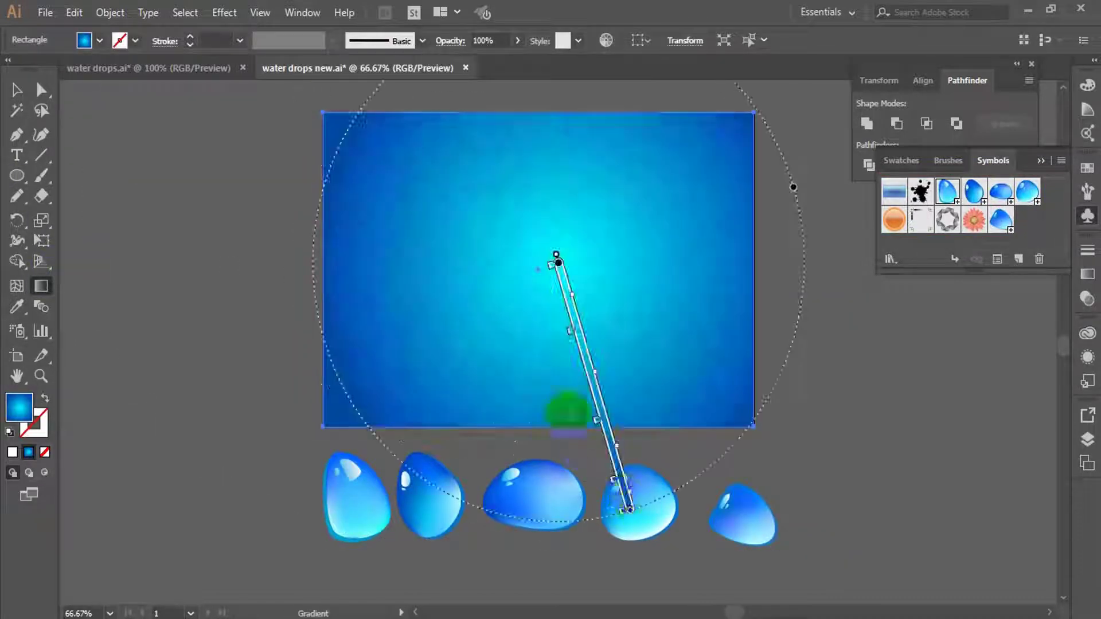
{"action": "left_click_drag", "start_coordinate": [504, 260], "coordinate": [608, 527]}
{"action": "left_click_drag", "start_coordinate": [524, 239], "coordinate": [597, 460]}
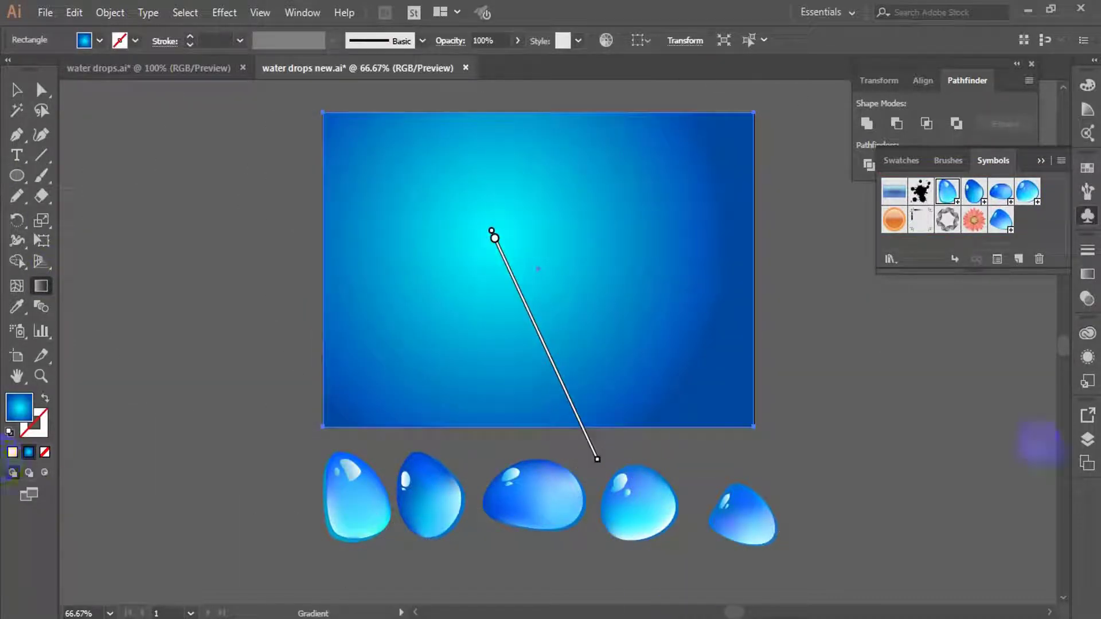
Change the innermost colour stop of the background's radial gradient to a very pale cyan.
{"action": "left_click", "coordinate": [1087, 273]}
{"action": "double_click", "coordinate": [880, 379]}
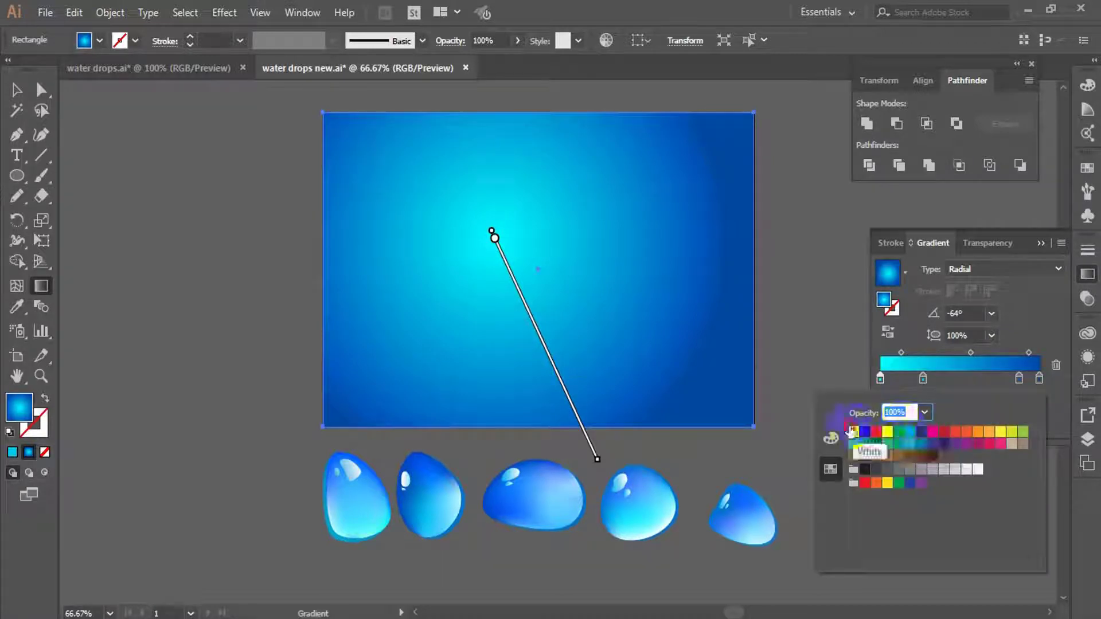
{"action": "left_click", "coordinate": [853, 433]}
{"action": "left_click", "coordinate": [830, 438]}
{"action": "left_click_drag", "start_coordinate": [987, 442], "coordinate": [970, 442]}
{"action": "left_click", "coordinate": [872, 364]}
Try placing the lightened radial highlight at various spots in the upper half of the background rectangle.
{"action": "left_click_drag", "start_coordinate": [528, 247], "coordinate": [636, 436]}
{"action": "left_click_drag", "start_coordinate": [458, 237], "coordinate": [632, 475]}
{"action": "left_click_drag", "start_coordinate": [518, 222], "coordinate": [658, 453]}
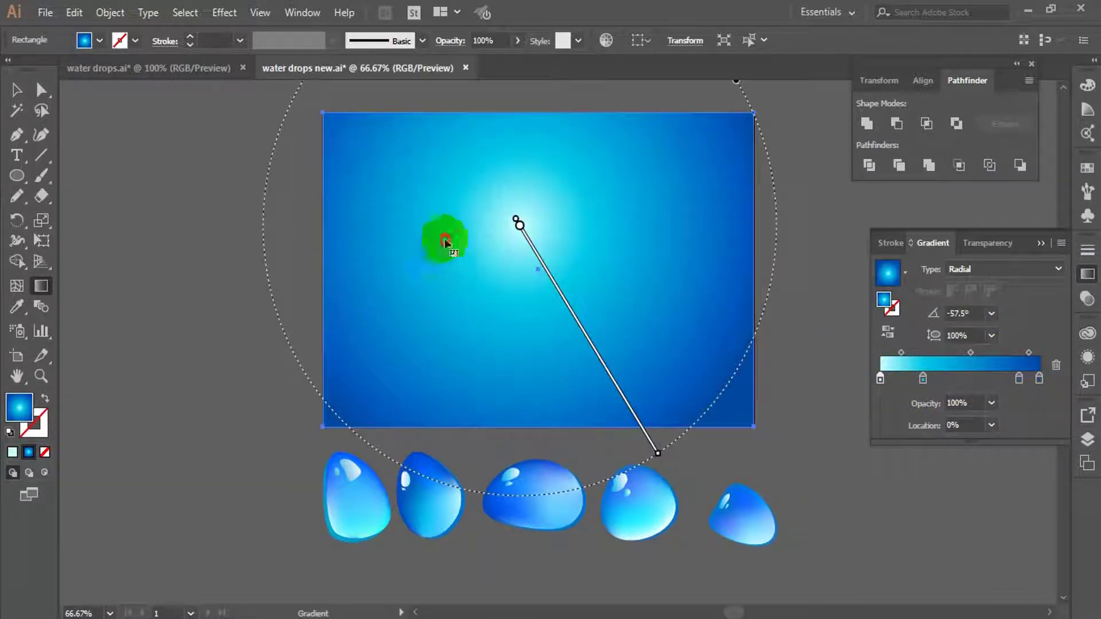
{"action": "left_click_drag", "start_coordinate": [441, 238], "coordinate": [653, 503]}
{"action": "left_click_drag", "start_coordinate": [475, 214], "coordinate": [627, 475]}
{"action": "left_click_drag", "start_coordinate": [401, 248], "coordinate": [612, 511]}
{"action": "left_click_drag", "start_coordinate": [395, 182], "coordinate": [606, 505]}
{"action": "left_click_drag", "start_coordinate": [432, 206], "coordinate": [600, 494]}
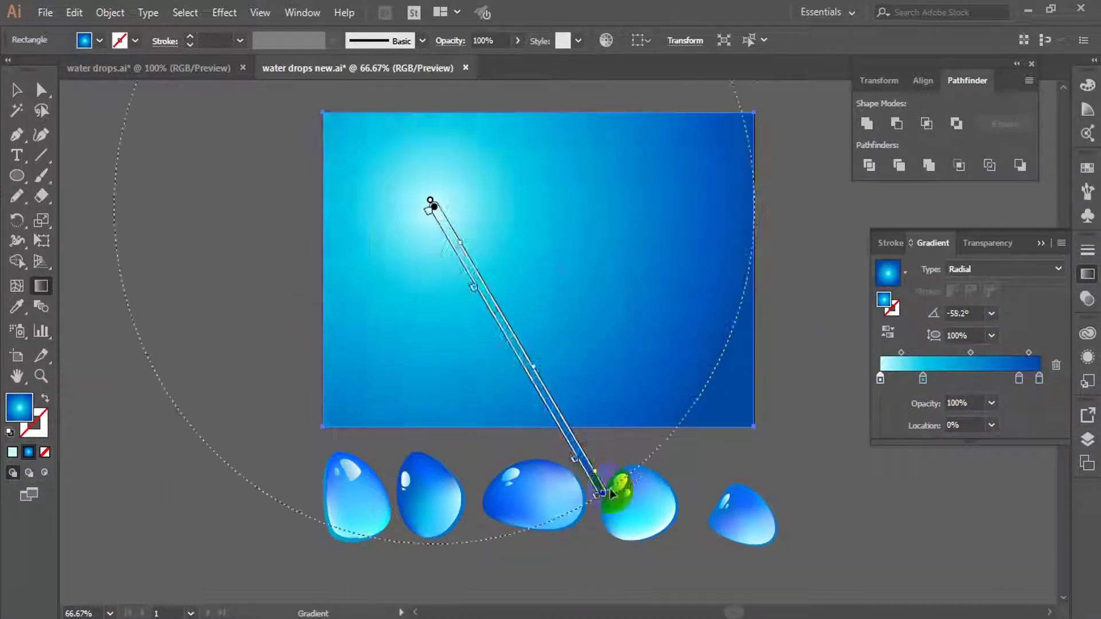
{"action": "left_click_drag", "start_coordinate": [493, 234], "coordinate": [655, 446]}
{"action": "left_click_drag", "start_coordinate": [522, 227], "coordinate": [649, 530]}
{"action": "left_click", "coordinate": [18, 92]}
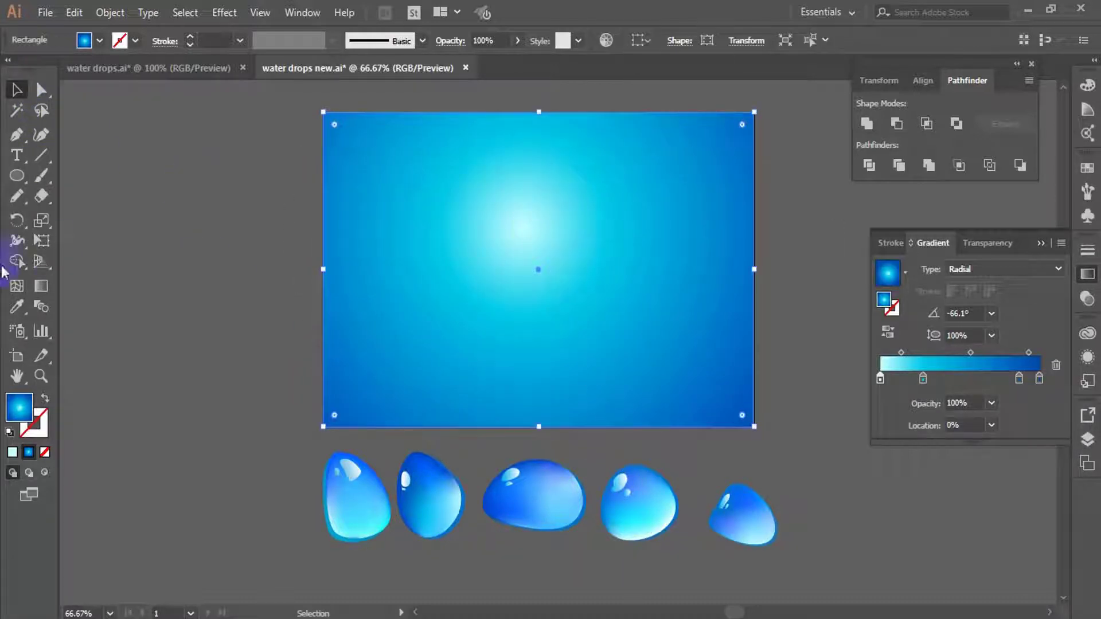
Redraw the background's radial gradient diagonally from its upper-left corner area at an angle of -35.5°.
{"action": "left_click", "coordinate": [41, 285]}
{"action": "left_click_drag", "start_coordinate": [345, 185], "coordinate": [488, 303]}
{"action": "left_click_drag", "start_coordinate": [388, 185], "coordinate": [577, 376]}
{"action": "left_click_drag", "start_coordinate": [366, 155], "coordinate": [646, 408]}
{"action": "left_click_drag", "start_coordinate": [385, 199], "coordinate": [642, 391]}
{"action": "left_click_drag", "start_coordinate": [422, 179], "coordinate": [683, 435]}
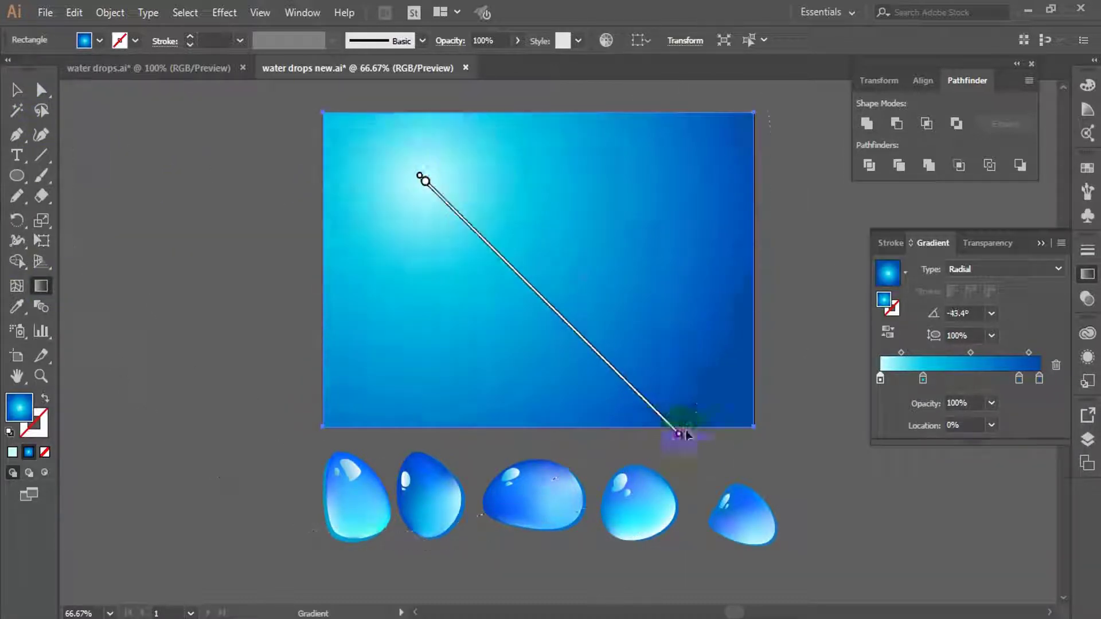
{"action": "left_click_drag", "start_coordinate": [359, 199], "coordinate": [759, 450]}
{"action": "left_click_drag", "start_coordinate": [377, 156], "coordinate": [642, 356]}
{"action": "left_click", "coordinate": [17, 90]}
{"action": "left_click", "coordinate": [189, 306]}
{"action": "scroll", "coordinate": [189, 306], "scroll_direction": "up", "scroll_amount": 3}
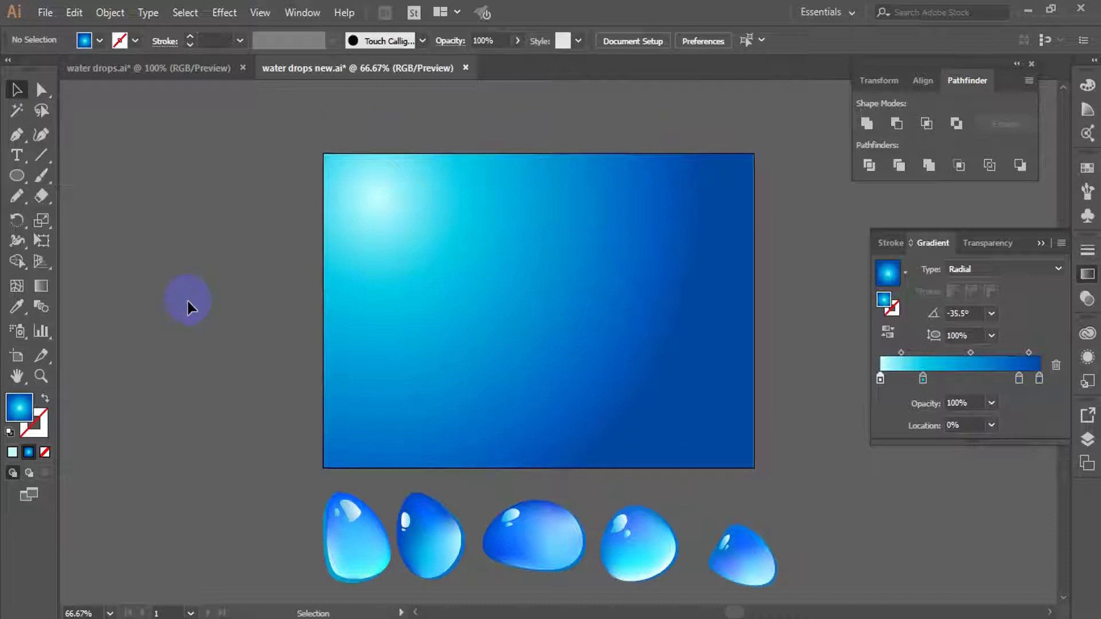
Extend the outer end of the background's radial gradient further toward the lower-right corner.
{"action": "left_click", "coordinate": [396, 304]}
{"action": "left_click", "coordinate": [40, 285]}
{"action": "left_click_drag", "start_coordinate": [641, 417], "coordinate": [683, 448]}
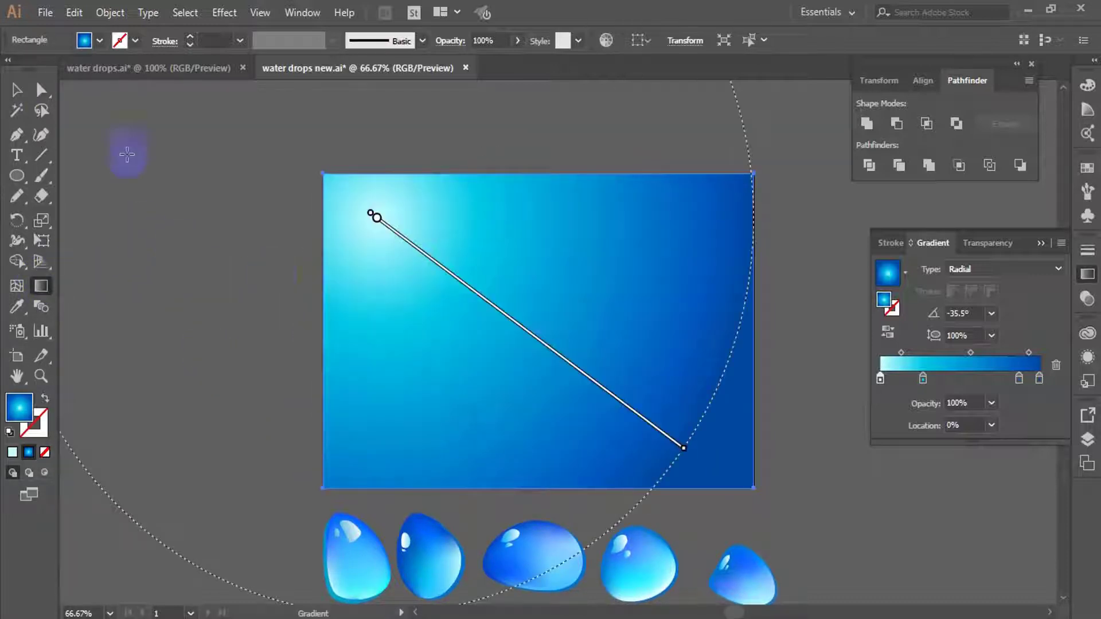
{"action": "key", "text": "v"}
{"action": "left_click", "coordinate": [248, 408]}
{"action": "scroll", "coordinate": [260, 407], "scroll_direction": "down", "scroll_amount": 4}
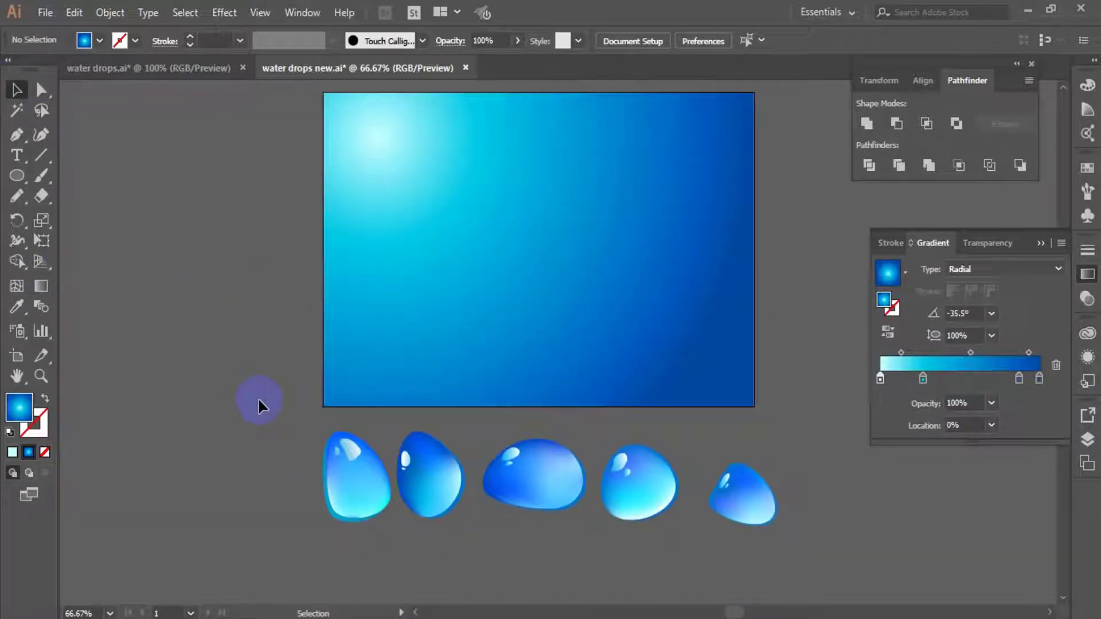
Place a small copy of the round Water Drop 4 near the background's upper-left corner and shrink it further.
{"action": "left_click_drag", "start_coordinate": [652, 502], "coordinate": [391, 161]}
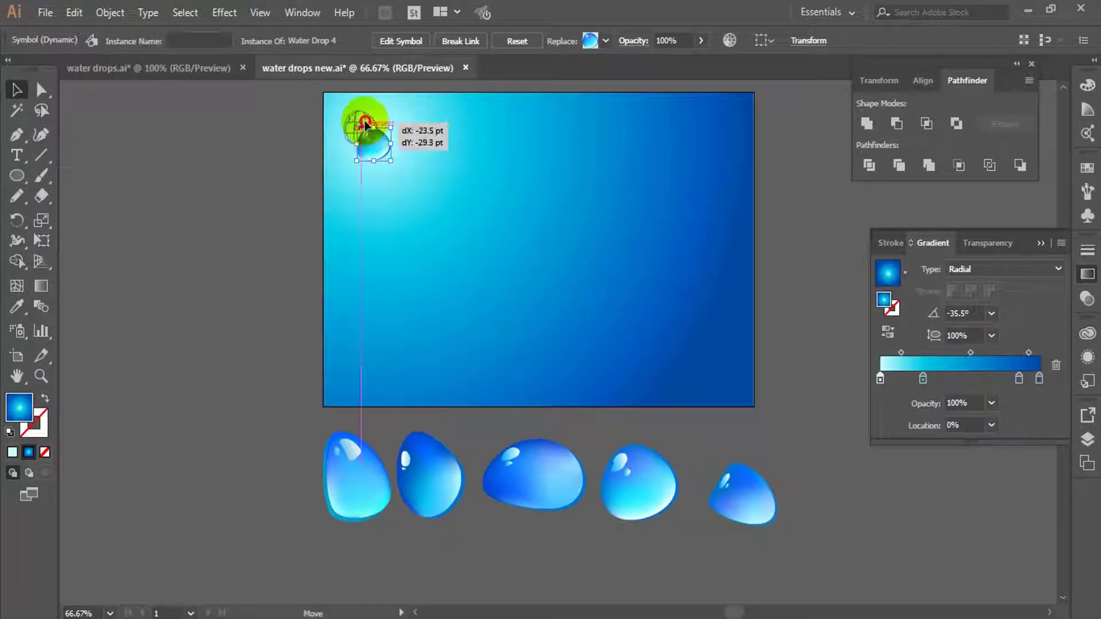
{"action": "left_click_drag", "start_coordinate": [359, 110], "coordinate": [358, 109]}
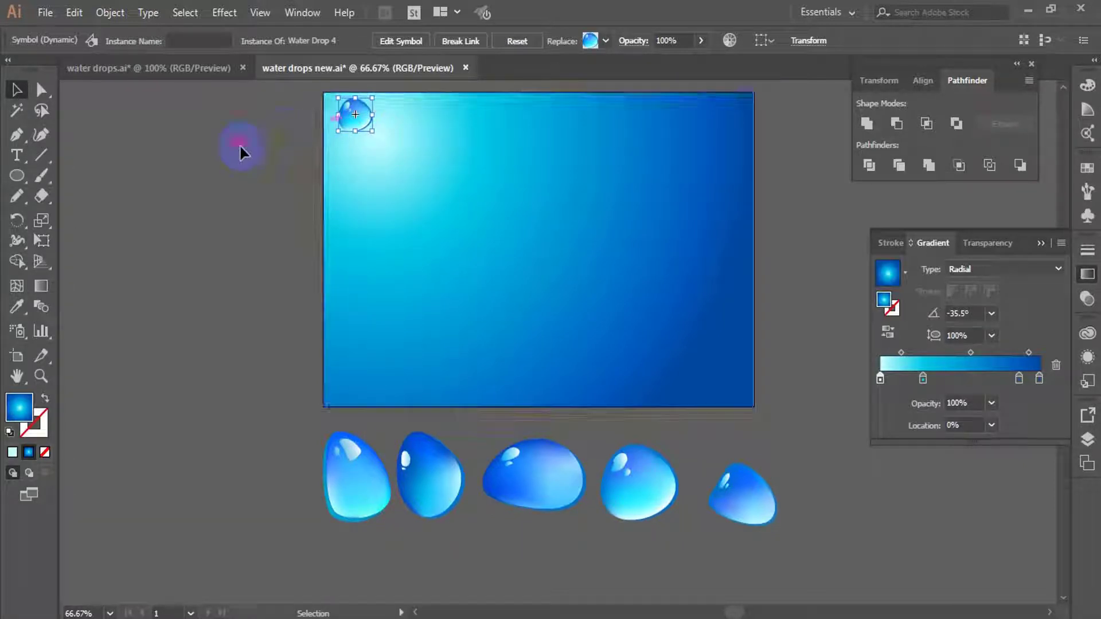
{"action": "left_click", "coordinate": [240, 149]}
{"action": "scroll", "coordinate": [253, 203], "scroll_direction": "up", "scroll_amount": 1}
{"action": "left_click", "coordinate": [368, 143]}
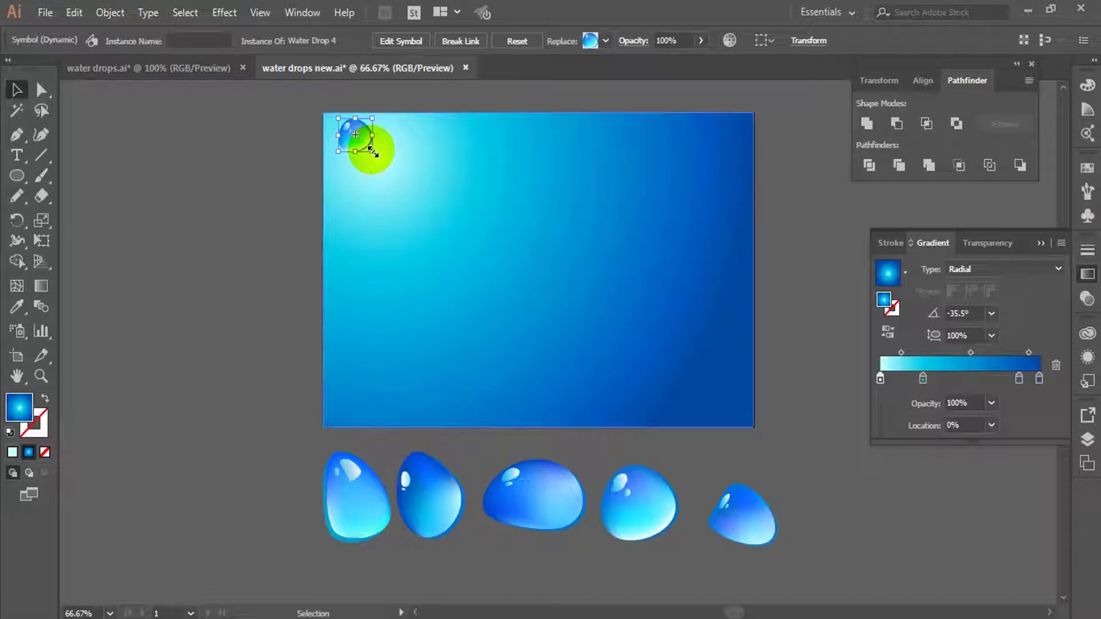
{"action": "left_click_drag", "start_coordinate": [373, 152], "coordinate": [372, 151]}
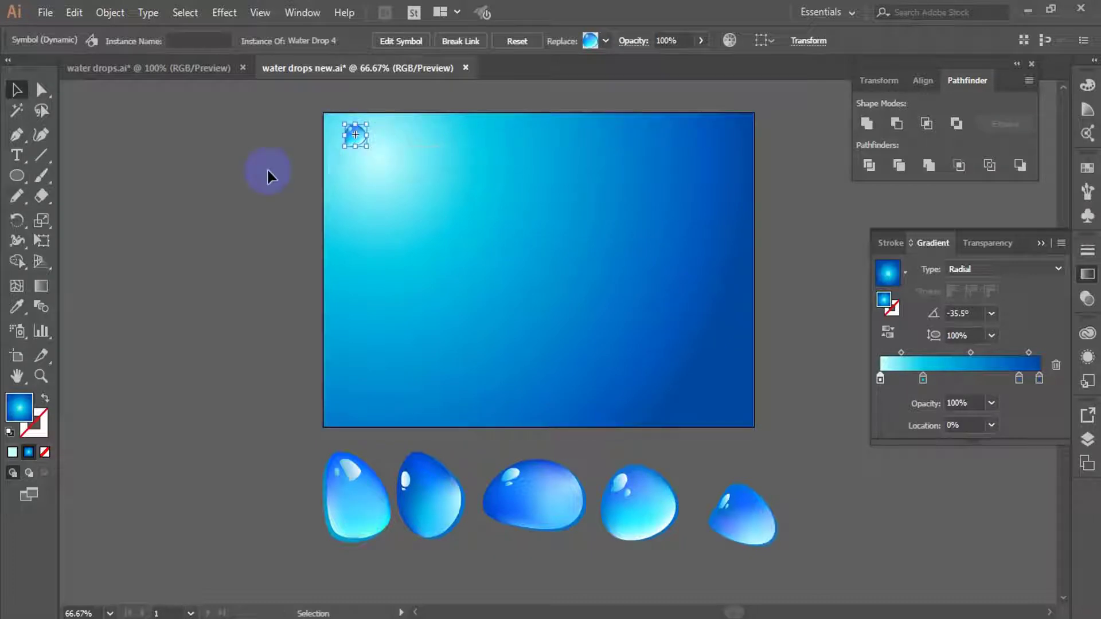
{"action": "left_click", "coordinate": [271, 197]}
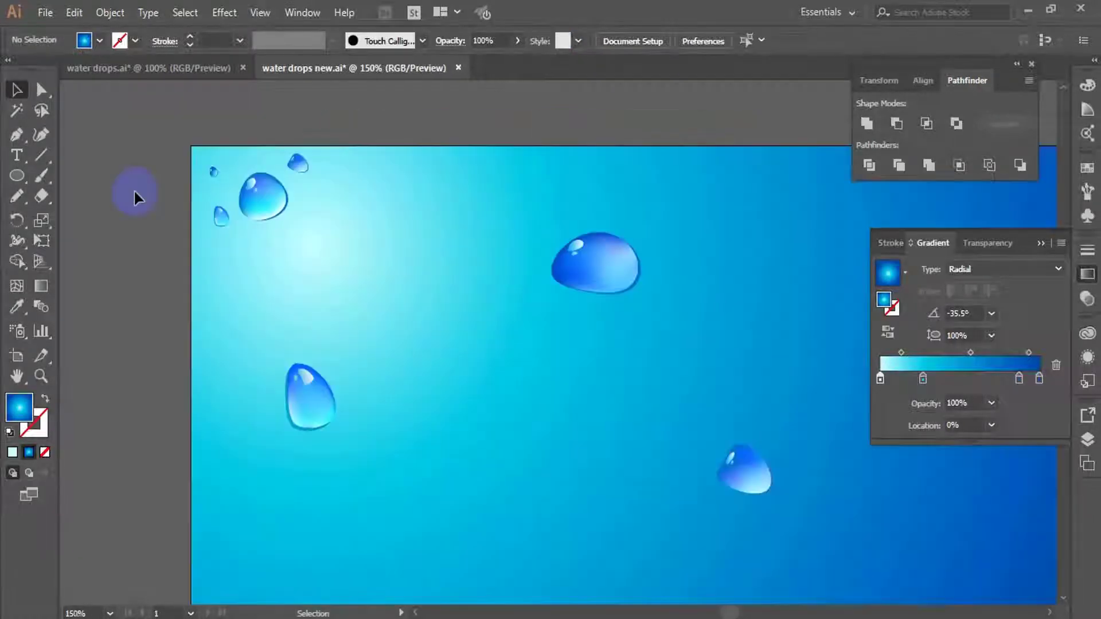
Scale down the round drop and the small drop above it near the background's upper-left corner.
{"action": "left_click_drag", "start_coordinate": [315, 380], "coordinate": [279, 213]}
{"action": "left_click", "coordinate": [310, 210]}
{"action": "left_click", "coordinate": [267, 204]}
{"action": "left_click", "coordinate": [305, 186]}
{"action": "left_click", "coordinate": [300, 164]}
{"action": "left_click_drag", "start_coordinate": [309, 173], "coordinate": [306, 171]}
{"action": "left_click", "coordinate": [104, 172]}
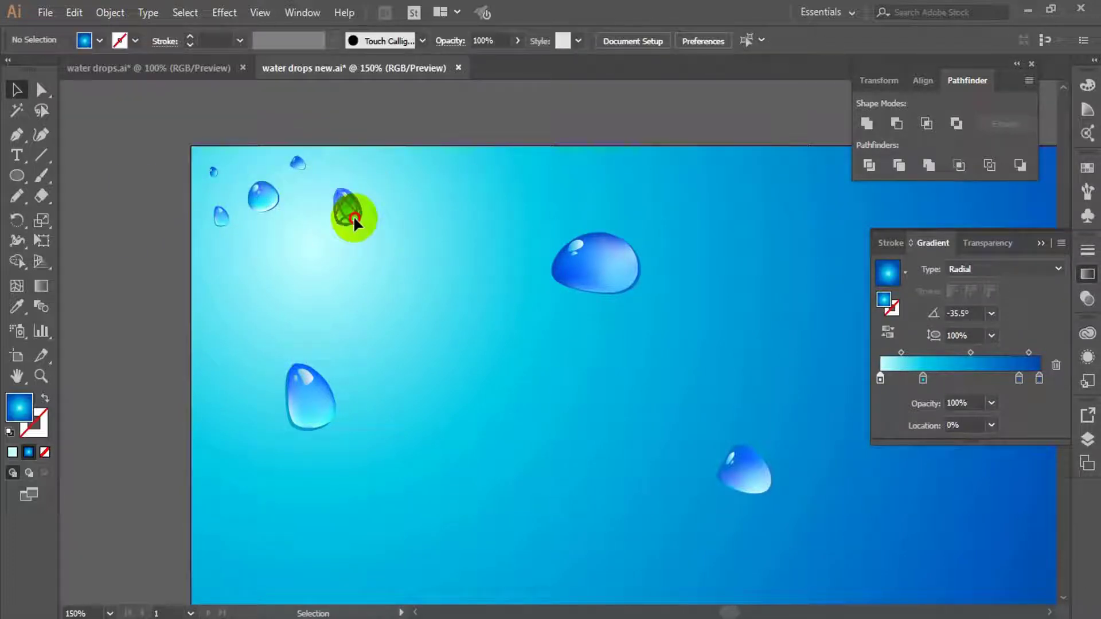
Add small copies of the teardrop-shaped drop around the bright highlight and toward the upper middle of the background.
{"action": "left_click_drag", "start_coordinate": [352, 217], "coordinate": [329, 216]}
{"action": "left_click_drag", "start_coordinate": [340, 226], "coordinate": [334, 217]}
{"action": "left_click", "coordinate": [154, 229]}
{"action": "scroll", "coordinate": [299, 361], "scroll_direction": "down", "scroll_amount": 1}
{"action": "left_click_drag", "start_coordinate": [321, 401], "coordinate": [449, 216]}
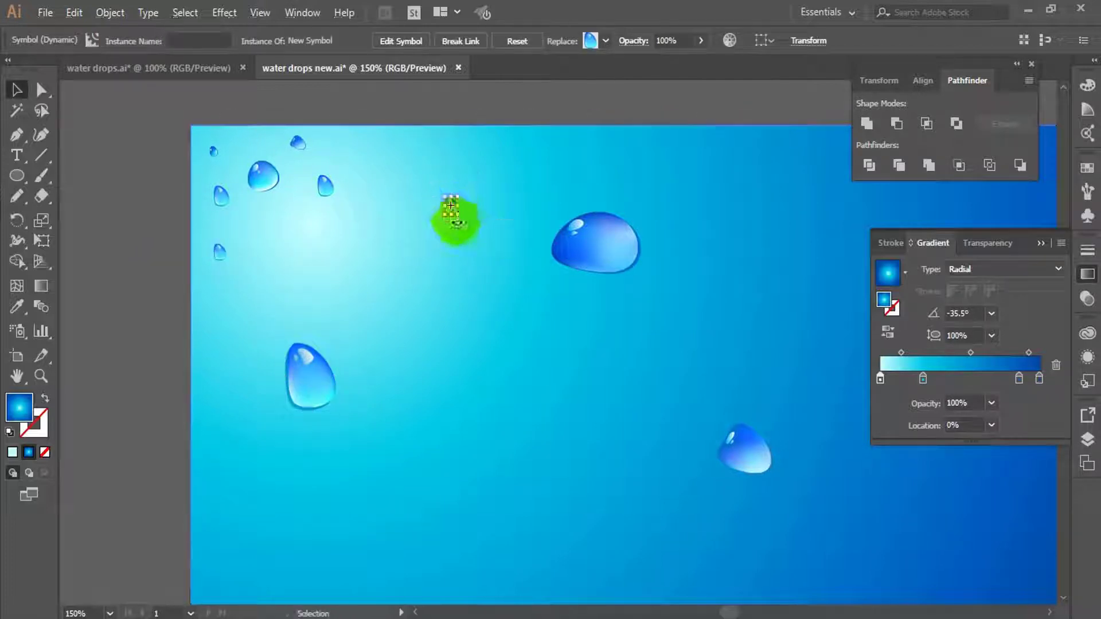
{"action": "left_click", "coordinate": [445, 325]}
Add tiny copies of the wide oval drop near the centre and the triangular drop along the background's upper edge.
{"action": "left_click", "coordinate": [605, 239]}
{"action": "left_click_drag", "start_coordinate": [605, 235], "coordinate": [538, 368]}
{"action": "left_click_drag", "start_coordinate": [573, 407], "coordinate": [536, 381]}
{"action": "left_click", "coordinate": [748, 458]}
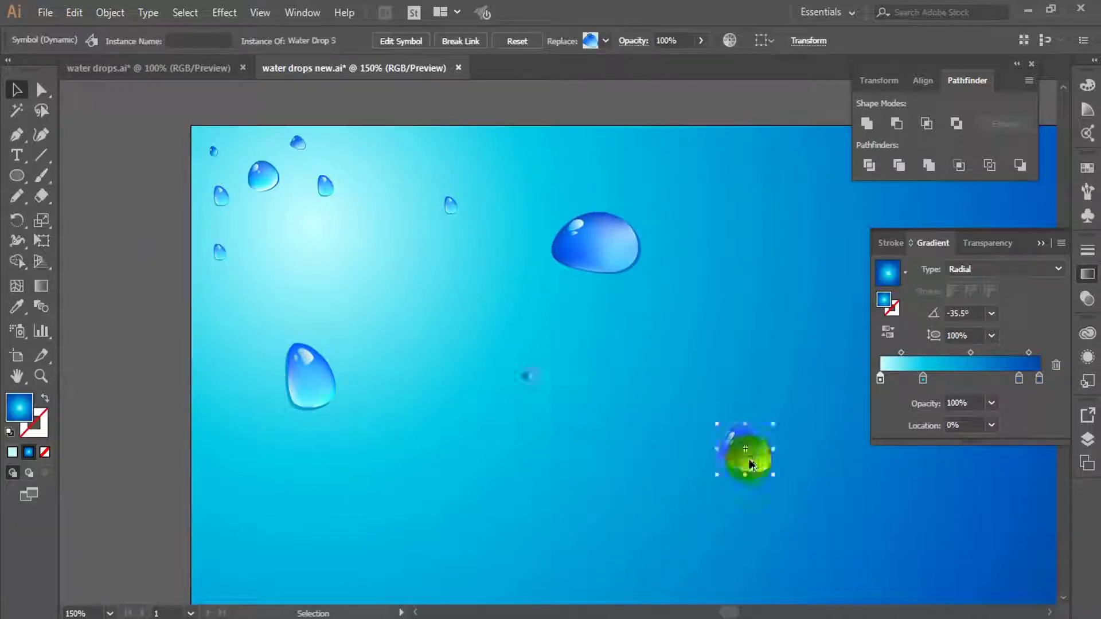
{"action": "left_click_drag", "start_coordinate": [748, 457], "coordinate": [431, 329]}
{"action": "left_click_drag", "start_coordinate": [455, 346], "coordinate": [371, 143]}
{"action": "left_click", "coordinate": [440, 376]}
Move the small upper-middle teardrop beneath the round drop and add tiny round drop copies around that cluster.
{"action": "left_click_drag", "start_coordinate": [450, 206], "coordinate": [263, 215]}
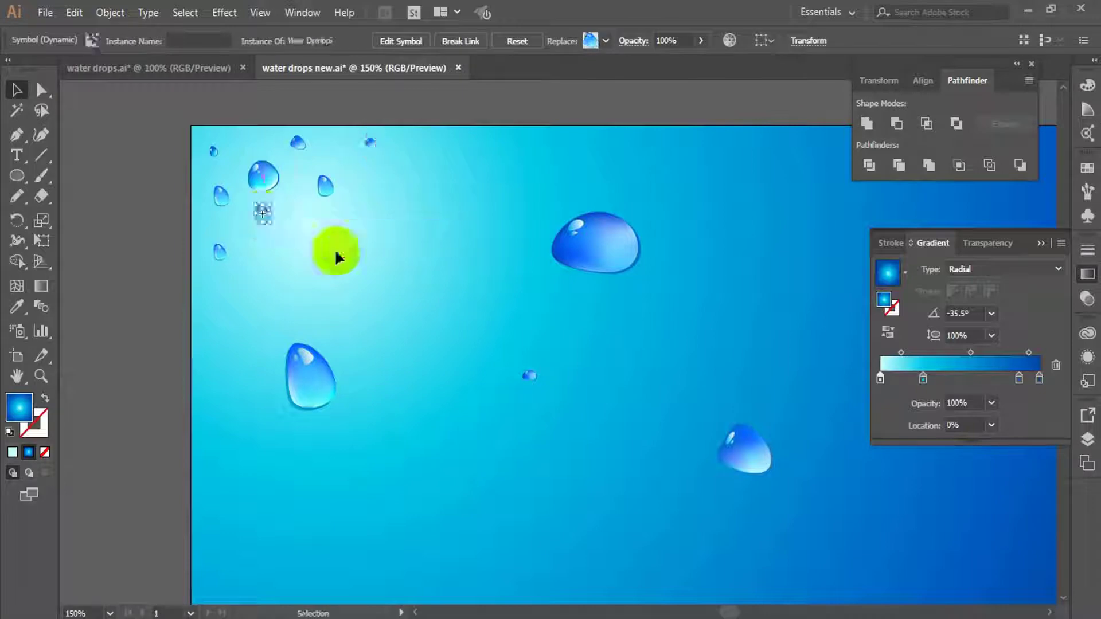
{"action": "left_click", "coordinate": [337, 256]}
{"action": "left_click_drag", "start_coordinate": [213, 154], "coordinate": [221, 253]}
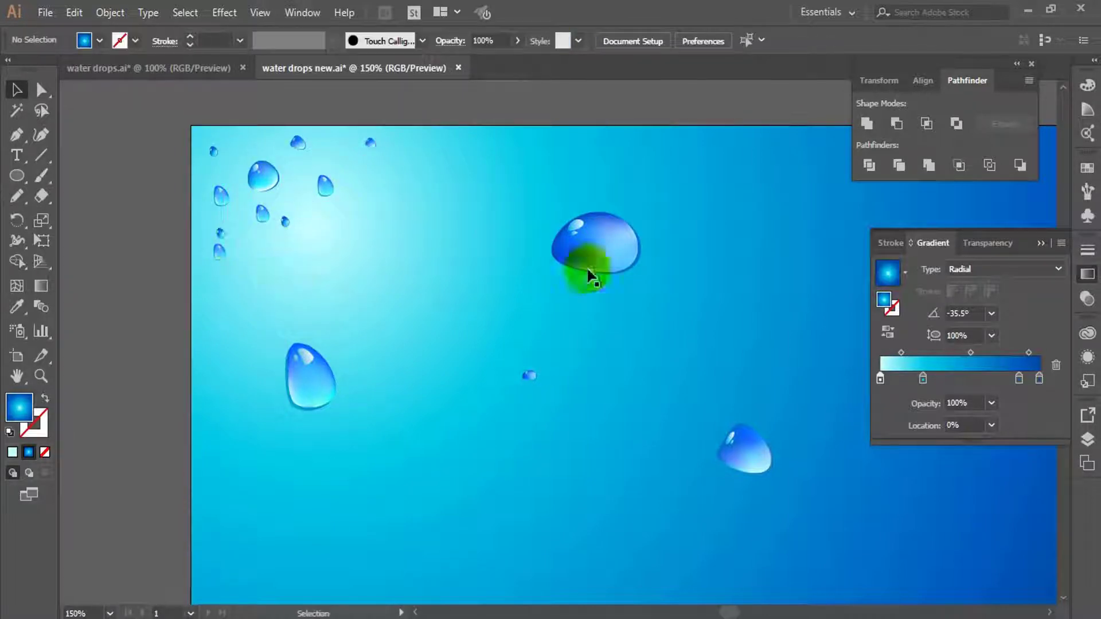
{"action": "left_click_drag", "start_coordinate": [590, 270], "coordinate": [442, 275]}
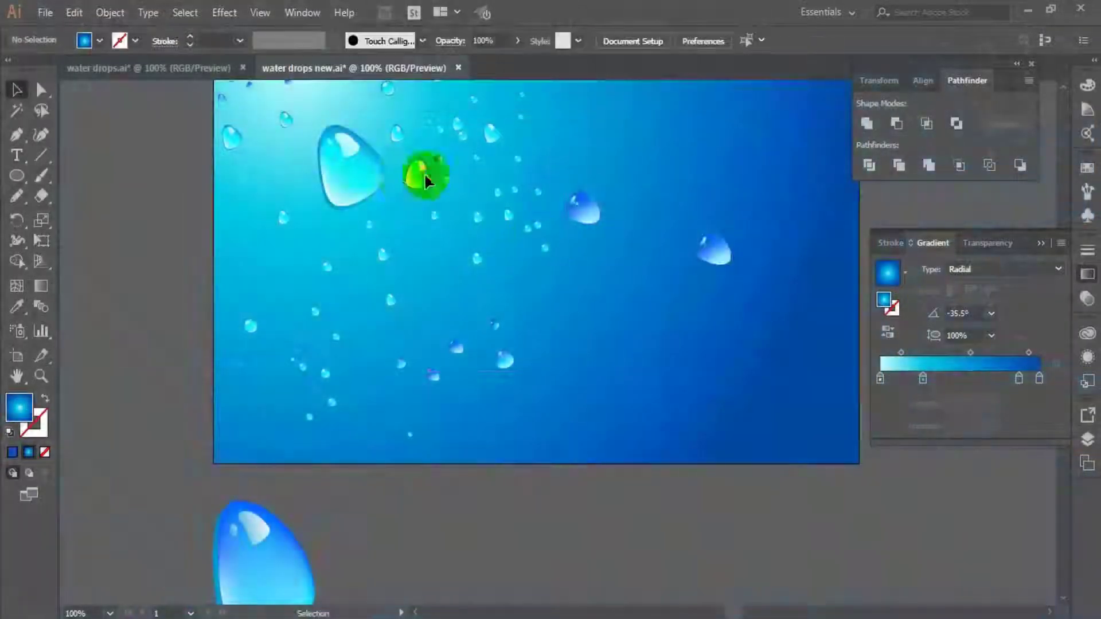
Resize the teardrop copy in the lower-middle cluster of the background and reduce its opacity.
{"action": "right_click", "coordinate": [281, 200]}
{"action": "left_click", "coordinate": [226, 123]}
{"action": "left_click_drag", "start_coordinate": [504, 400], "coordinate": [487, 449]}
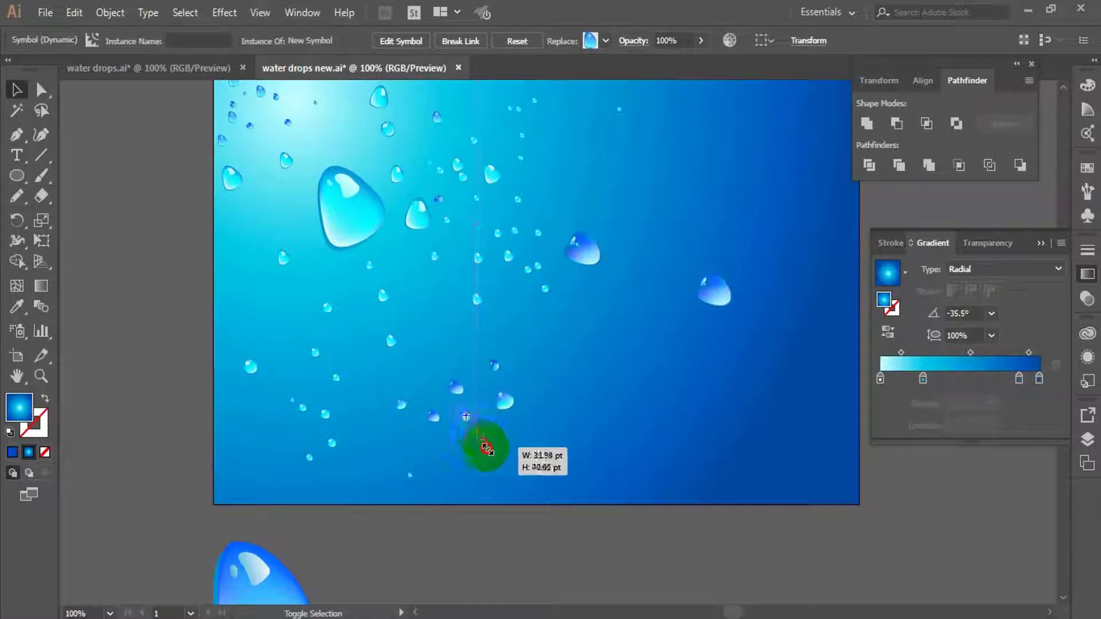
{"action": "left_click", "coordinate": [703, 44]}
{"action": "left_click", "coordinate": [156, 328]}
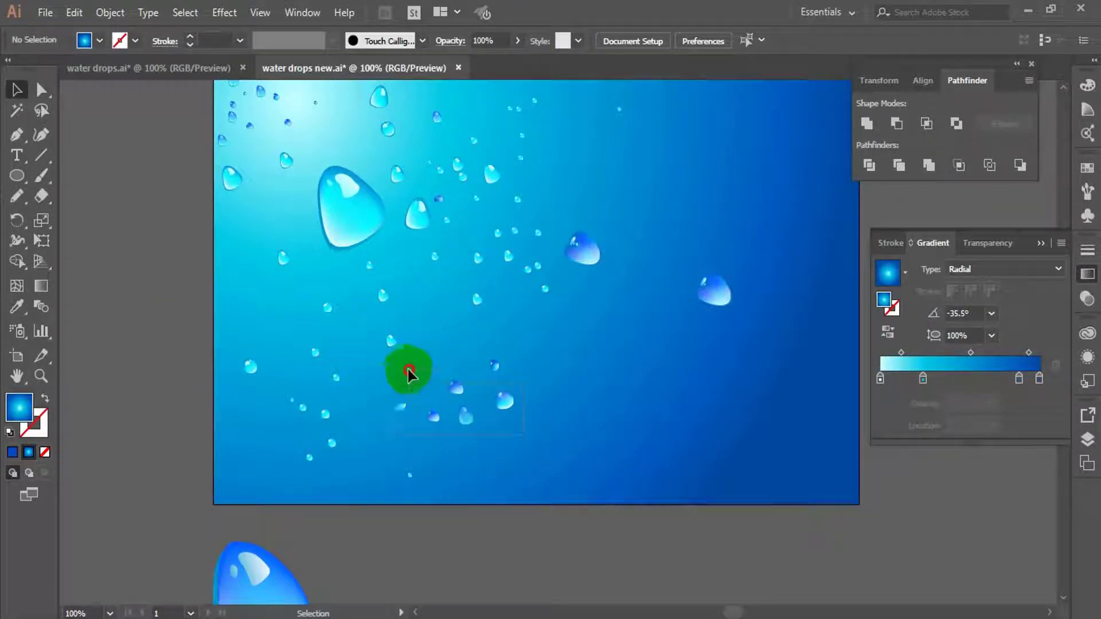
Duplicate the cluster of small drops several times to fill the lower part of the background.
{"action": "key", "text": "z"}
{"action": "left_click", "coordinate": [465, 411]}
{"action": "left_click", "coordinate": [518, 400]}
{"action": "left_click_drag", "start_coordinate": [274, 382], "coordinate": [584, 324]}
{"action": "left_click", "coordinate": [378, 347]}
{"action": "left_click", "coordinate": [673, 454]}
{"action": "key", "text": "ctrl+1"}
{"action": "left_click_drag", "start_coordinate": [559, 431], "coordinate": [667, 458]}
{"action": "left_click", "coordinate": [681, 527]}
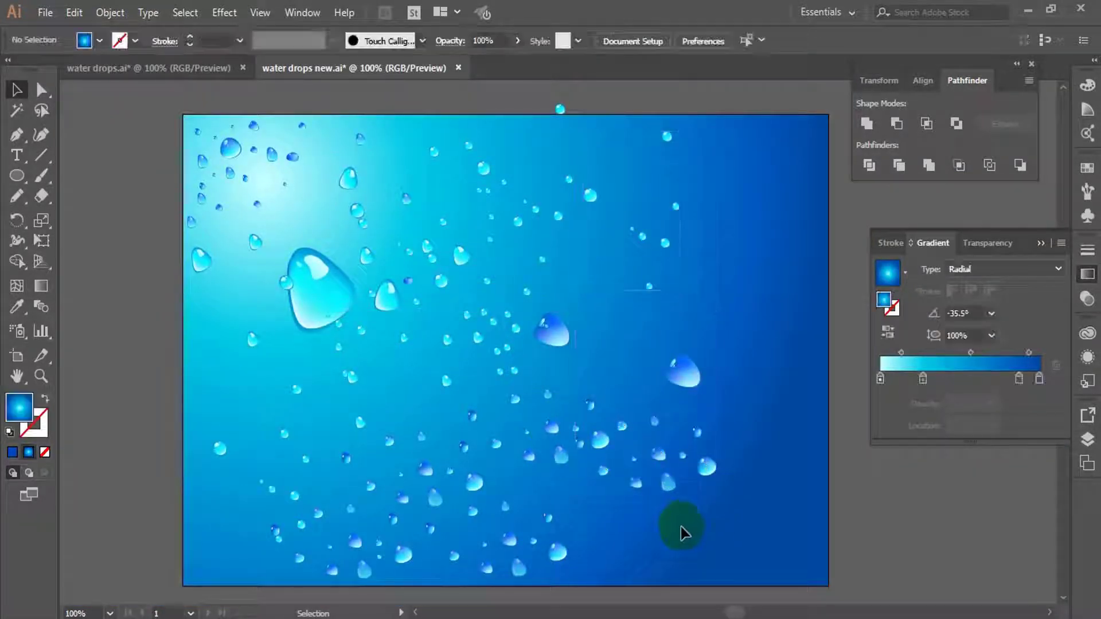
Move the group of small drops from the background's right side into the middle of the composition.
{"action": "left_click", "coordinate": [665, 243]}
{"action": "left_click_drag", "start_coordinate": [728, 130], "coordinate": [440, 210]}
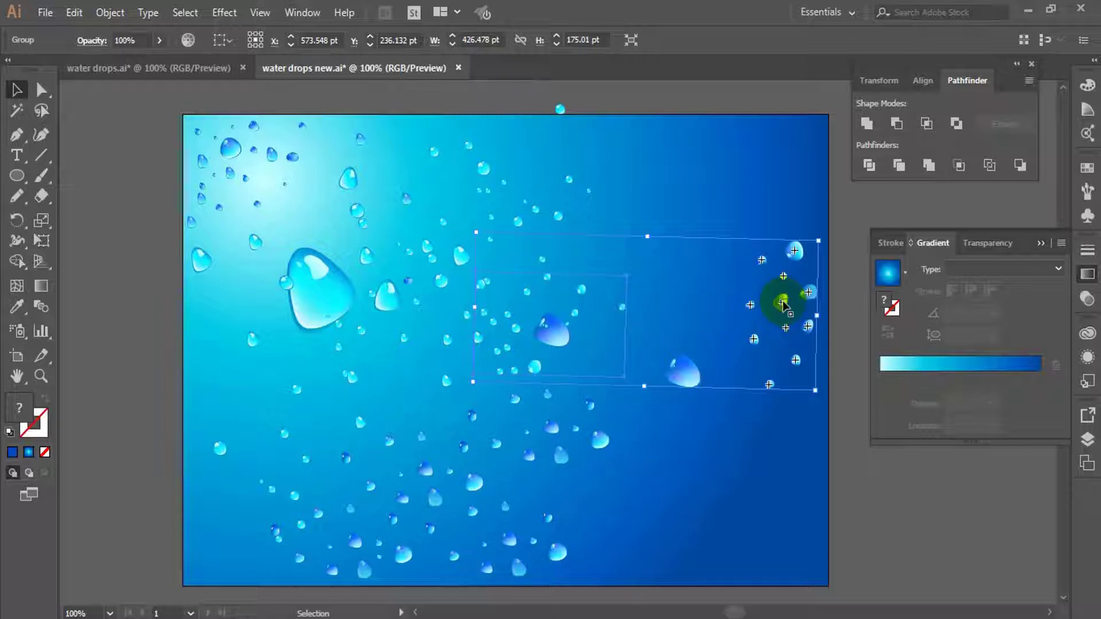
{"action": "left_click_drag", "start_coordinate": [783, 304], "coordinate": [500, 370]}
{"action": "left_click", "coordinate": [113, 280]}
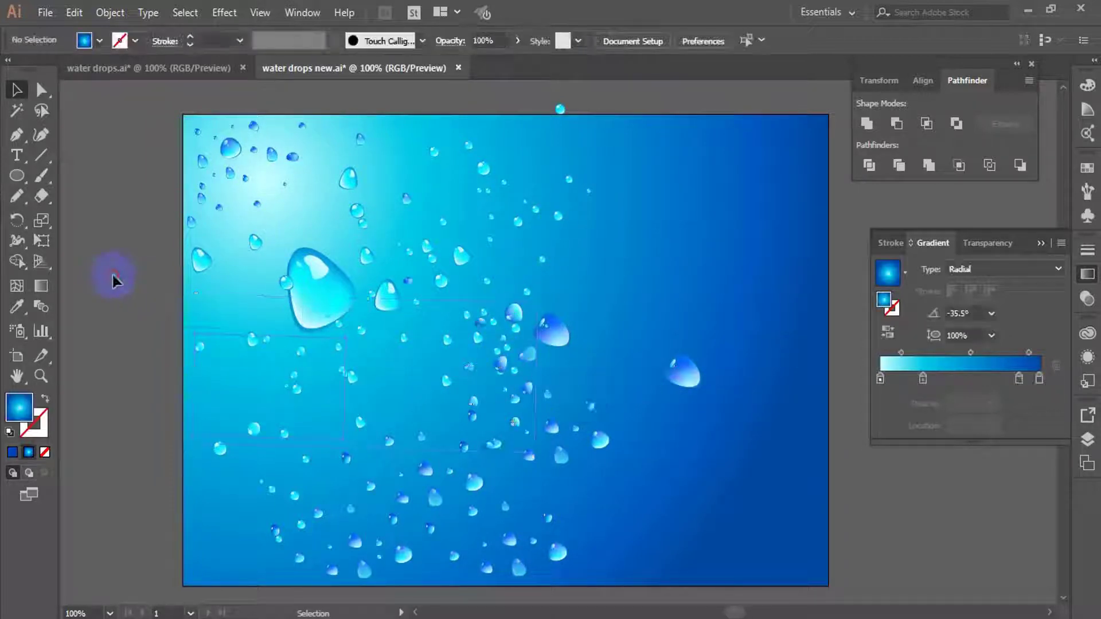
Examine how the drops are distributed across the whole background.
{"action": "scroll", "coordinate": [118, 275], "scroll_direction": "down", "scroll_amount": 3}
{"action": "scroll", "coordinate": [118, 274], "scroll_direction": "up", "scroll_amount": 4}
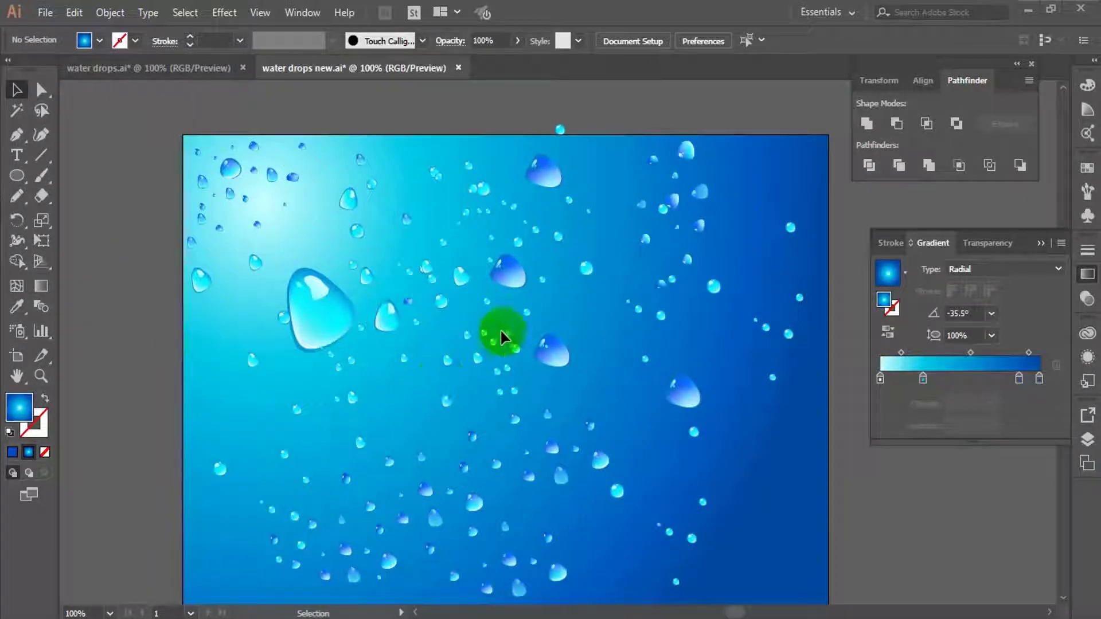
{"action": "left_click_drag", "start_coordinate": [501, 334], "coordinate": [594, 351]}
{"action": "key", "text": "z"}
{"action": "left_click", "coordinate": [598, 373], "text": "alt"}
{"action": "scroll", "coordinate": [573, 350], "scroll_direction": "down", "scroll_amount": 1}
{"action": "left_click", "coordinate": [555, 329]}
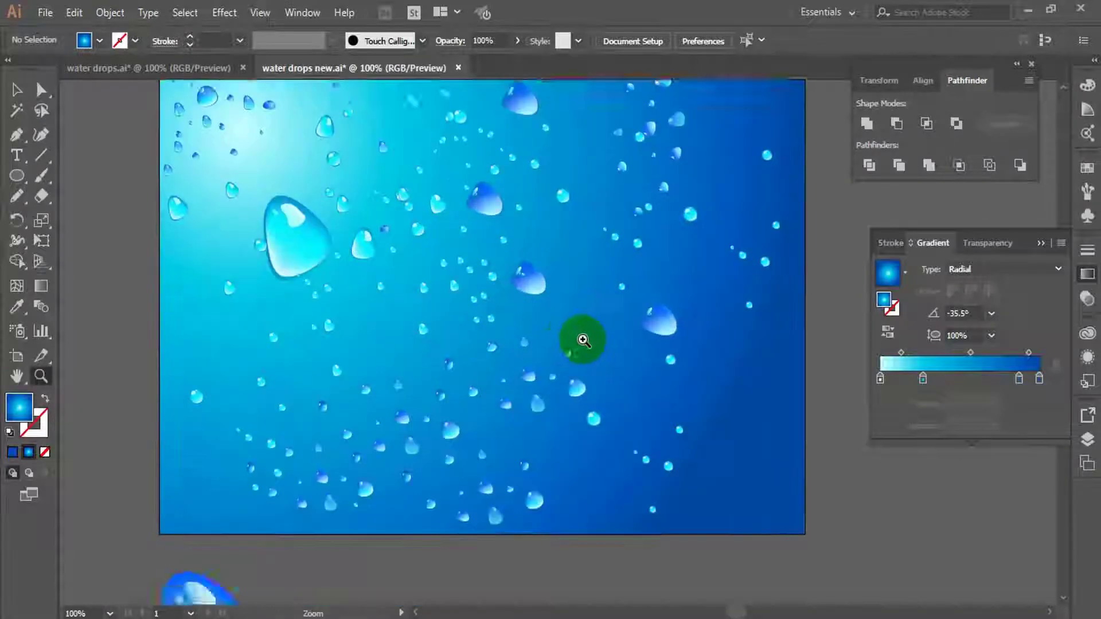
{"action": "scroll", "coordinate": [586, 339], "scroll_direction": "up", "scroll_amount": 1}
Scale down the copied symbol set of cyan drops and spread copies of it over the background.
{"action": "left_click_drag", "start_coordinate": [229, 332], "coordinate": [561, 448]}
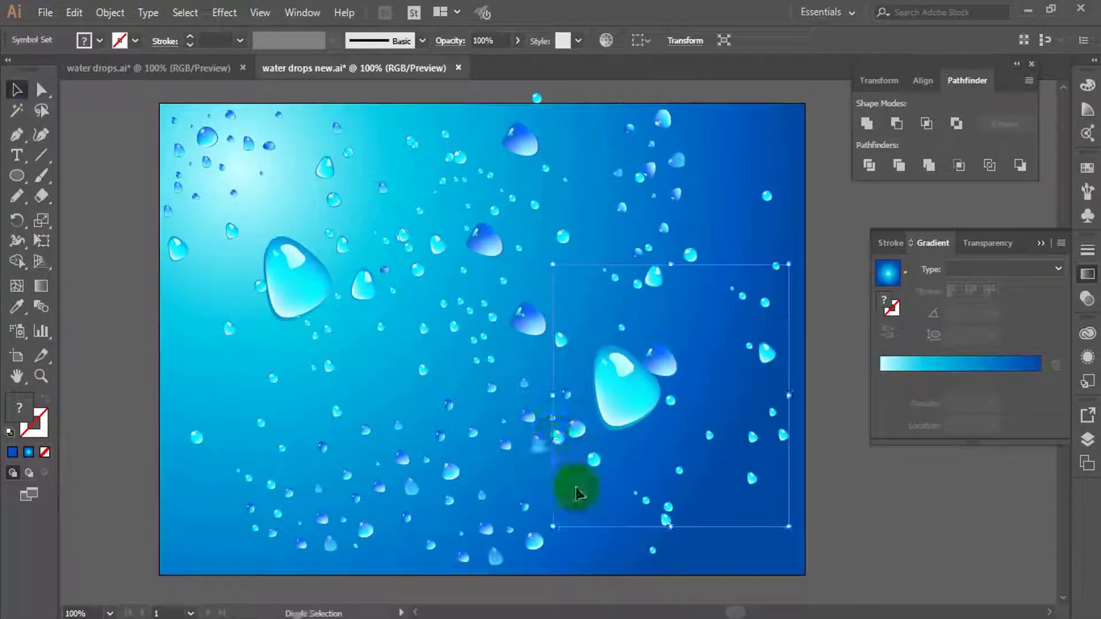
{"action": "left_click_drag", "start_coordinate": [552, 526], "coordinate": [631, 499]}
{"action": "left_click_drag", "start_coordinate": [654, 396], "coordinate": [252, 331]}
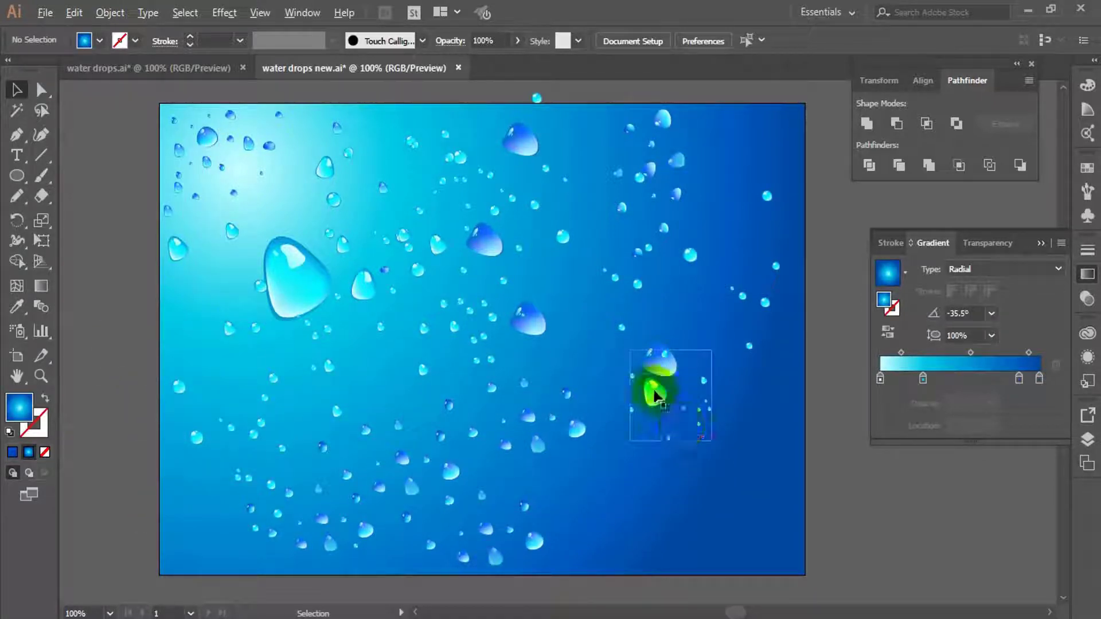
{"action": "left_click_drag", "start_coordinate": [652, 386], "coordinate": [267, 191]}
{"action": "left_click", "coordinate": [347, 509]}
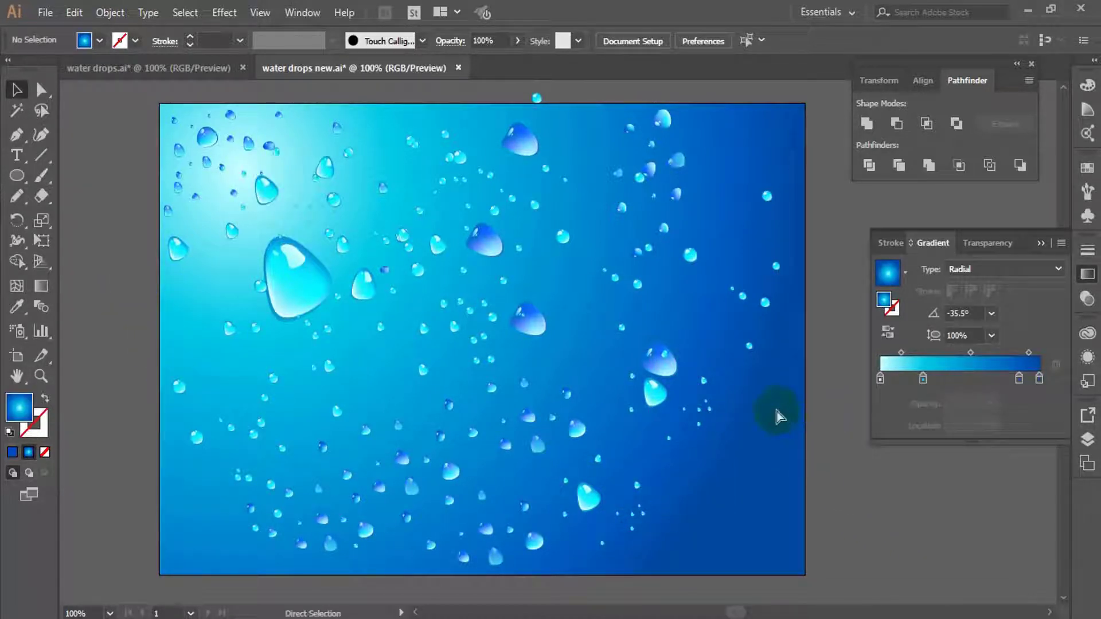
Place a rotated copy of the teardrop-shaped drop just right of the background's centre.
{"action": "scroll", "coordinate": [646, 338], "scroll_direction": "up", "scroll_amount": 5}
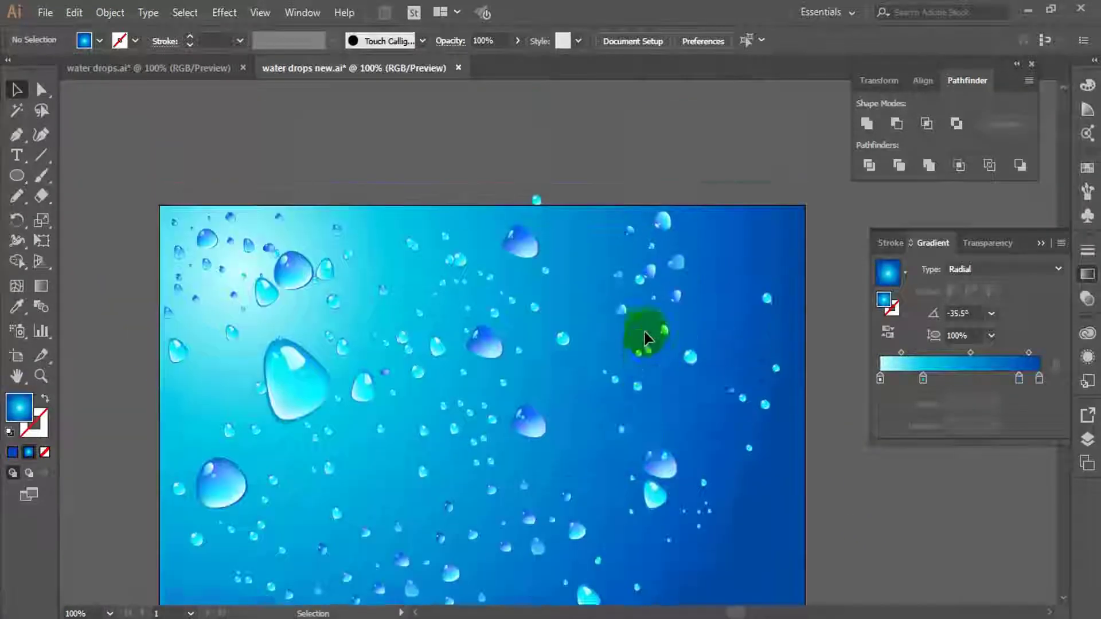
{"action": "scroll", "coordinate": [643, 339], "scroll_direction": "down", "scroll_amount": 4}
{"action": "left_click_drag", "start_coordinate": [383, 210], "coordinate": [588, 265]}
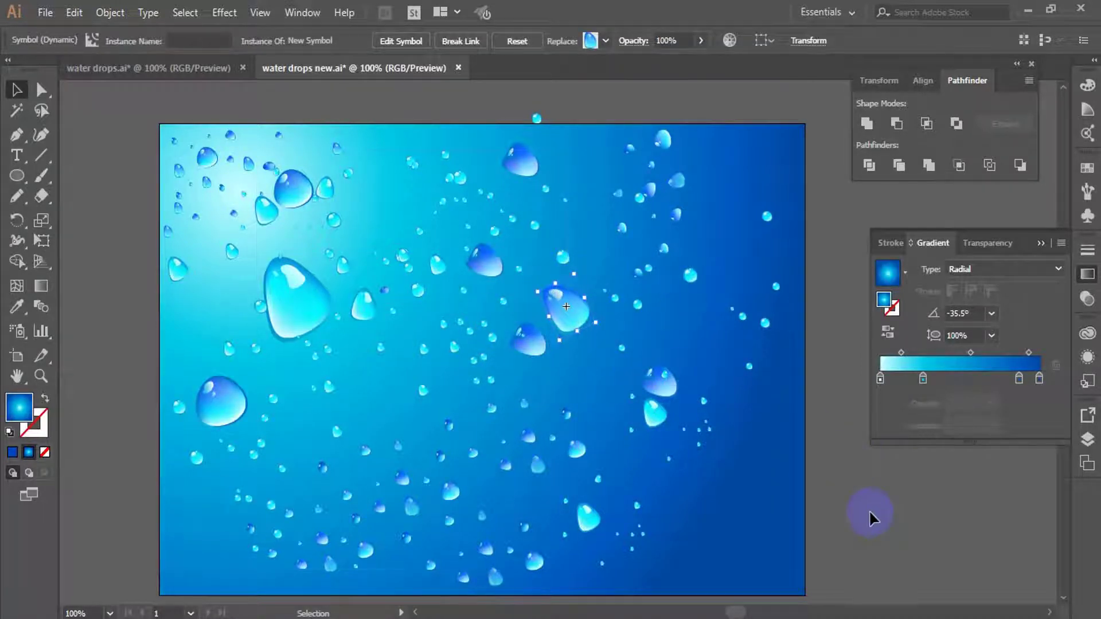
Move the blue drop just below the background's centre into the lower-left middle area.
{"action": "left_click_drag", "start_coordinate": [529, 338], "coordinate": [395, 429]}
{"action": "mouse_move", "coordinate": [394, 429]}
{"action": "left_mouse_down"}
{"action": "mouse_move", "coordinate": [405, 442]}
{"action": "mouse_move", "coordinate": [401, 431]}
{"action": "left_mouse_up"}
{"action": "left_click", "coordinate": [128, 351]}
Copy the cyan drop set to the background's right side, and move and enlarge the nearby blue drop toward the lower centre.
{"action": "scroll", "coordinate": [128, 351], "scroll_direction": "down", "scroll_amount": 4}
{"action": "left_click_drag", "start_coordinate": [585, 381], "coordinate": [674, 179]}
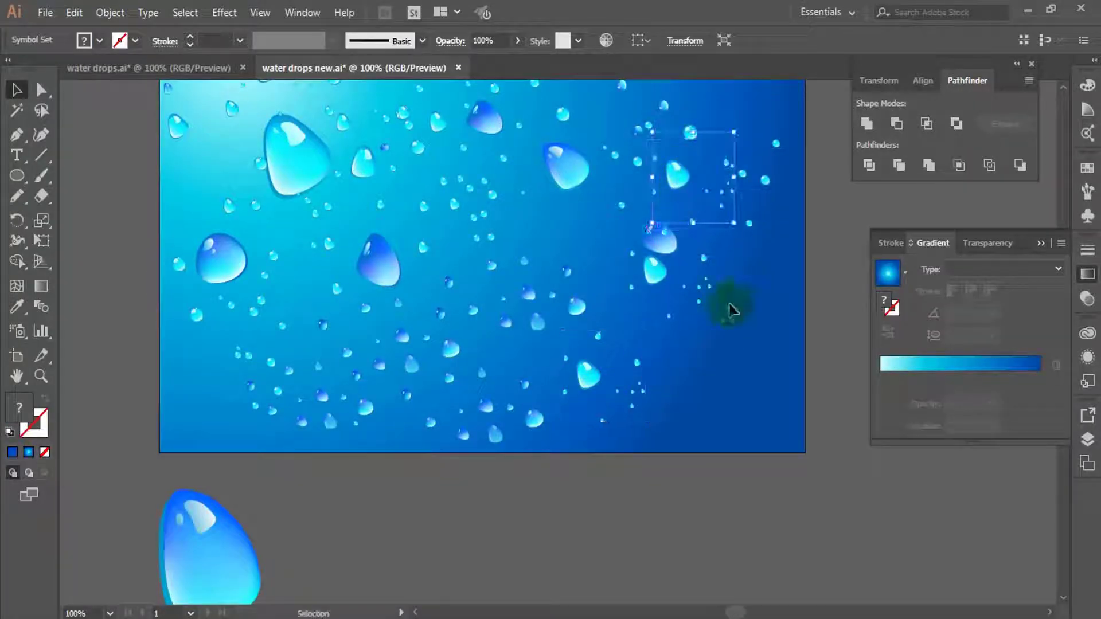
{"action": "left_click_drag", "start_coordinate": [652, 223], "coordinate": [606, 283]}
{"action": "left_click", "coordinate": [696, 427]}
{"action": "left_click_drag", "start_coordinate": [622, 294], "coordinate": [470, 326]}
{"action": "left_click", "coordinate": [661, 330]}
Place a copy of the large round drop in the lower-right area of the background.
{"action": "scroll", "coordinate": [661, 329], "scroll_direction": "up", "scroll_amount": 3}
{"action": "left_click_drag", "start_coordinate": [222, 321], "coordinate": [672, 412]}
{"action": "left_click", "coordinate": [751, 477]}
{"action": "scroll", "coordinate": [711, 447], "scroll_direction": "up", "scroll_amount": 2}
{"action": "scroll", "coordinate": [639, 402], "scroll_direction": "down", "scroll_amount": 1}
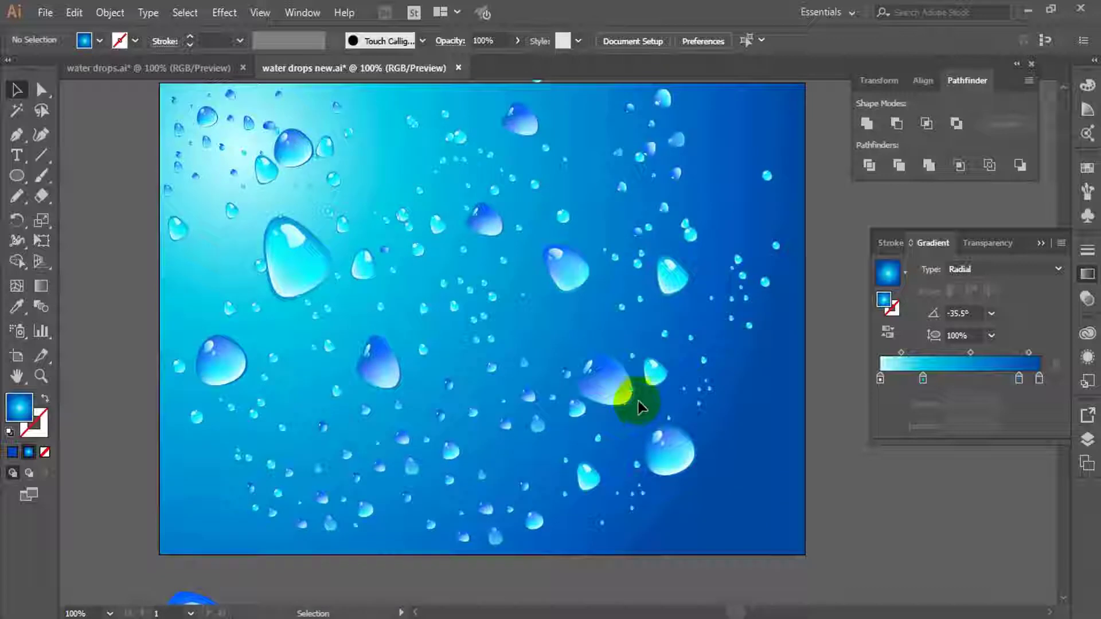
{"action": "scroll", "coordinate": [638, 400], "scroll_direction": "up", "scroll_amount": 1}
Shift the drop set beside the upper-left round drop slightly left and place a copy of the small-drop group near the centre.
{"action": "left_click", "coordinate": [274, 152]}
{"action": "left_click_drag", "start_coordinate": [275, 153], "coordinate": [266, 152]}
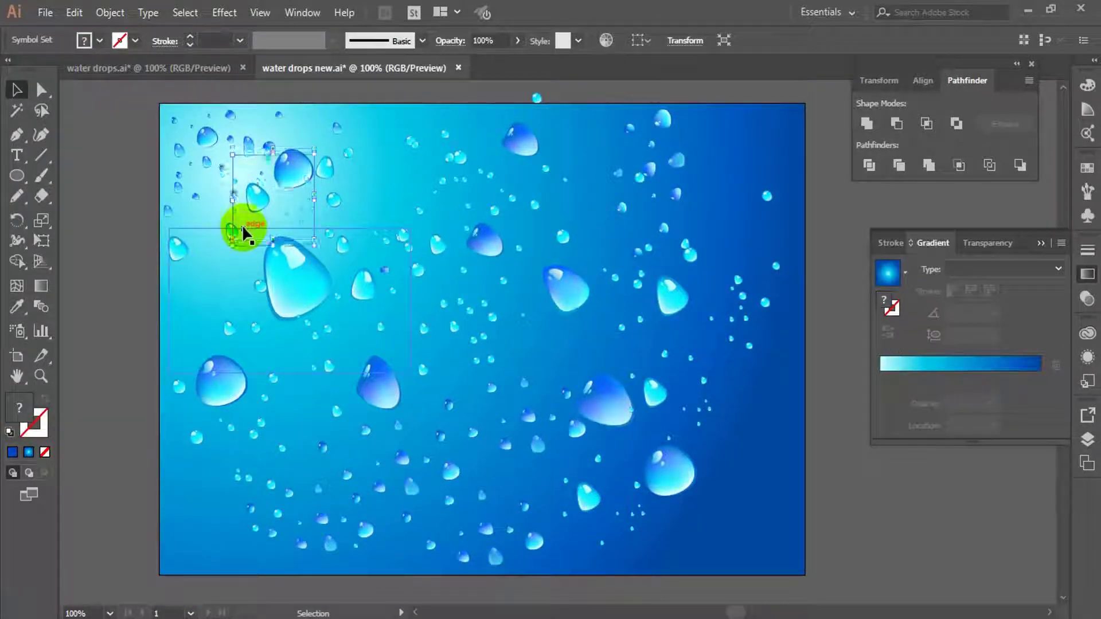
{"action": "left_click", "coordinate": [123, 261]}
{"action": "left_click_drag", "start_coordinate": [447, 467], "coordinate": [663, 431]}
{"action": "left_click", "coordinate": [553, 282]}
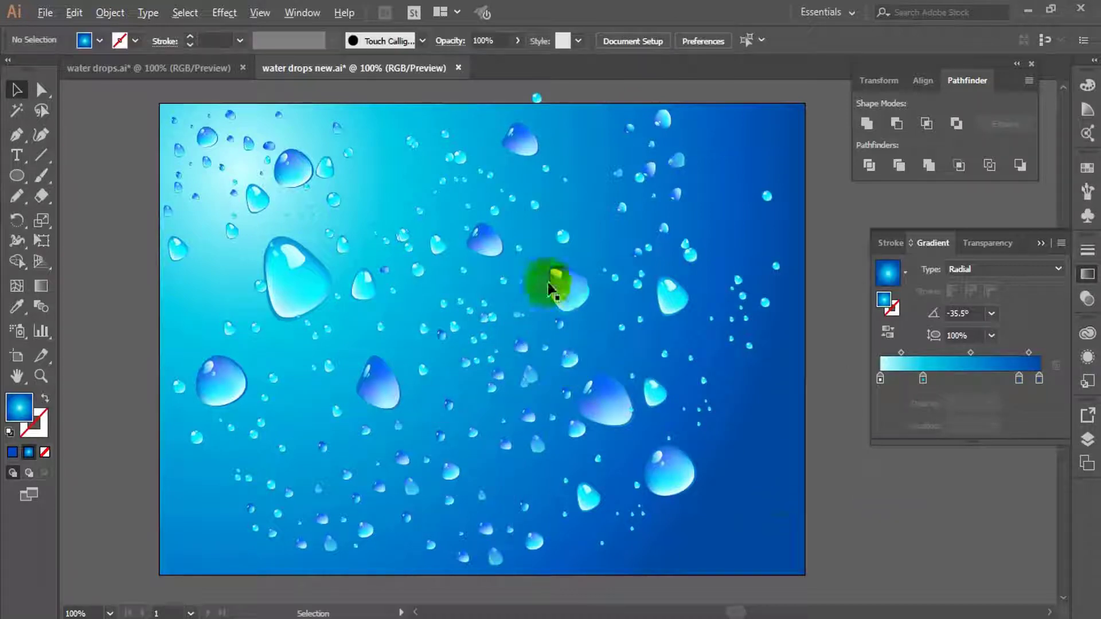
Place a smaller copy of the round drop near the background's top edge, beside the blue drop.
{"action": "left_click", "coordinate": [217, 396]}
{"action": "left_click_drag", "start_coordinate": [757, 190], "coordinate": [579, 169]}
{"action": "left_click", "coordinate": [853, 470]}
{"action": "left_click", "coordinate": [607, 200]}
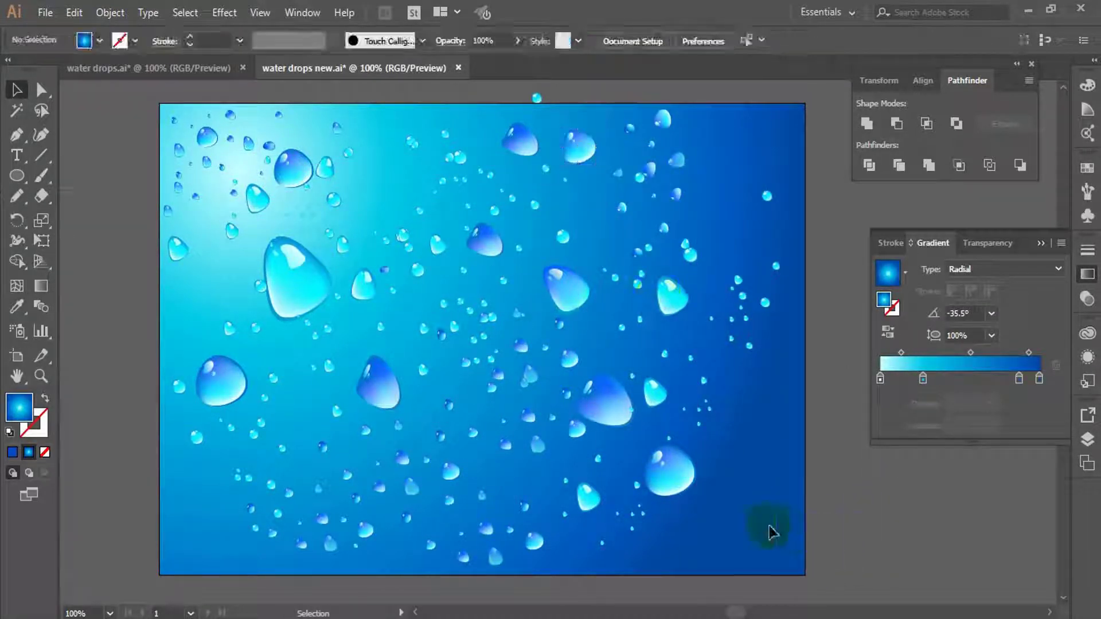
Place a small copy of the teardrop-shaped drop from below the artboard on the background's right side.
{"action": "left_click", "coordinate": [614, 421]}
{"action": "left_click", "coordinate": [409, 536]}
{"action": "scroll", "coordinate": [410, 536], "scroll_direction": "down", "scroll_amount": 4}
{"action": "left_click_drag", "start_coordinate": [211, 501], "coordinate": [760, 266]}
{"action": "left_click_drag", "start_coordinate": [670, 343], "coordinate": [738, 305]}
{"action": "left_click", "coordinate": [743, 485]}
{"action": "scroll", "coordinate": [743, 487], "scroll_direction": "up", "scroll_amount": 4}
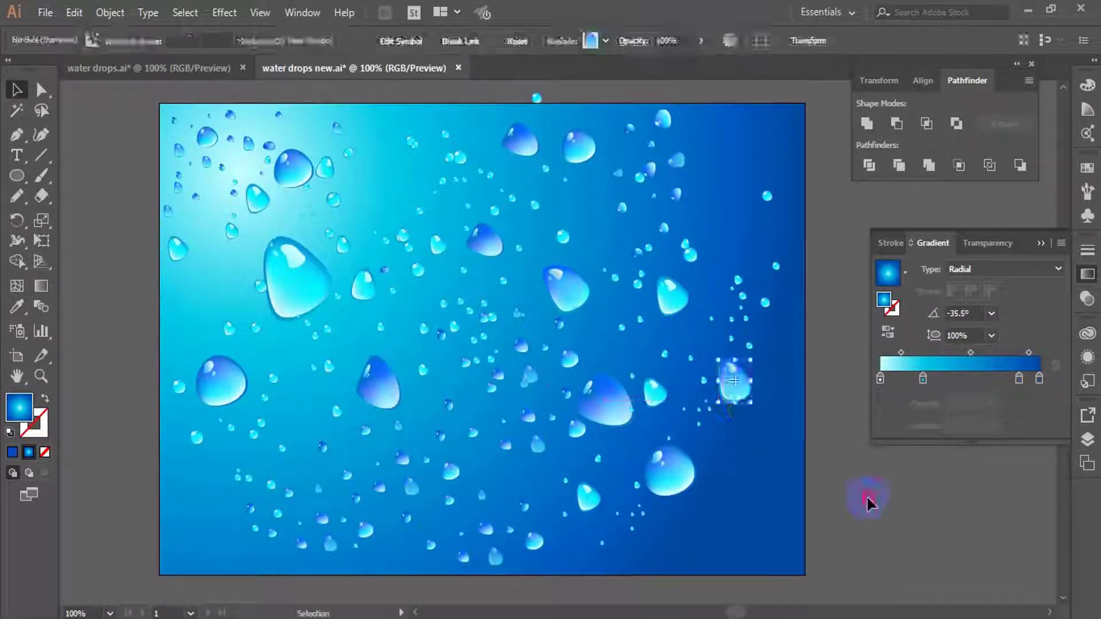
Copy the set of tiny drops at the right edge down to the background's lower-right area.
{"action": "scroll", "coordinate": [546, 437], "scroll_direction": "down", "scroll_amount": 1}
{"action": "left_click", "coordinate": [450, 466]}
{"action": "left_click", "coordinate": [666, 562]}
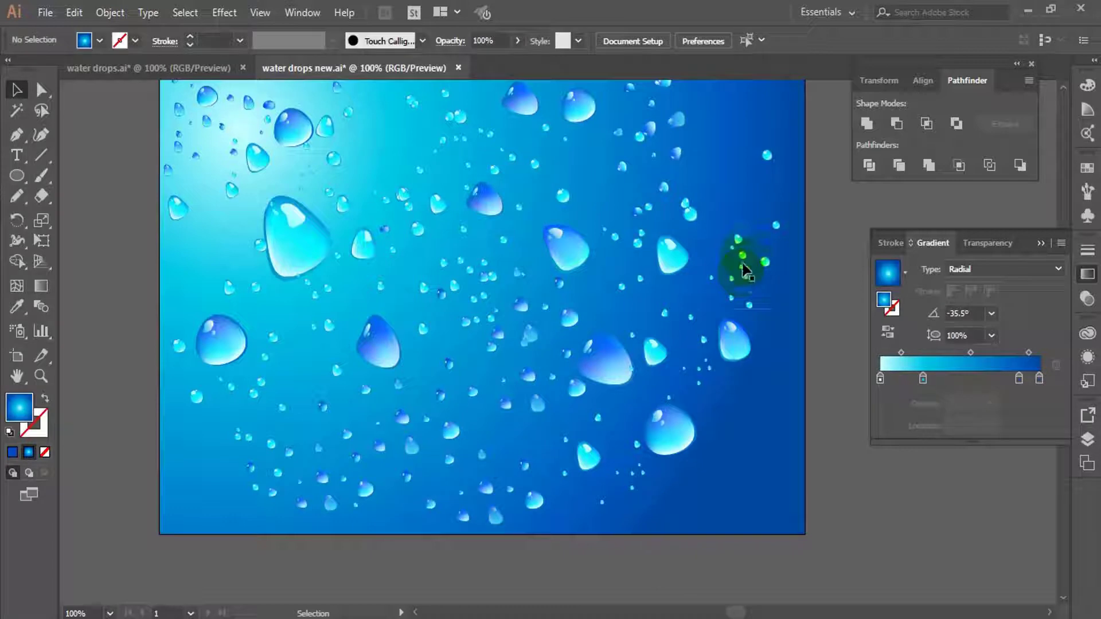
{"action": "left_click", "coordinate": [744, 256]}
{"action": "left_click_drag", "start_coordinate": [739, 241], "coordinate": [757, 427]}
Move the lower-right round drop to the bottom edge and place a large cyan teardrop copy in its former spot.
{"action": "left_click_drag", "start_coordinate": [656, 508], "coordinate": [632, 535]}
{"action": "left_click_drag", "start_coordinate": [688, 452], "coordinate": [713, 172]}
{"action": "left_click", "coordinate": [717, 568]}
{"action": "left_click", "coordinate": [315, 568]}
{"action": "scroll", "coordinate": [713, 385], "scroll_direction": "up", "scroll_amount": 3}
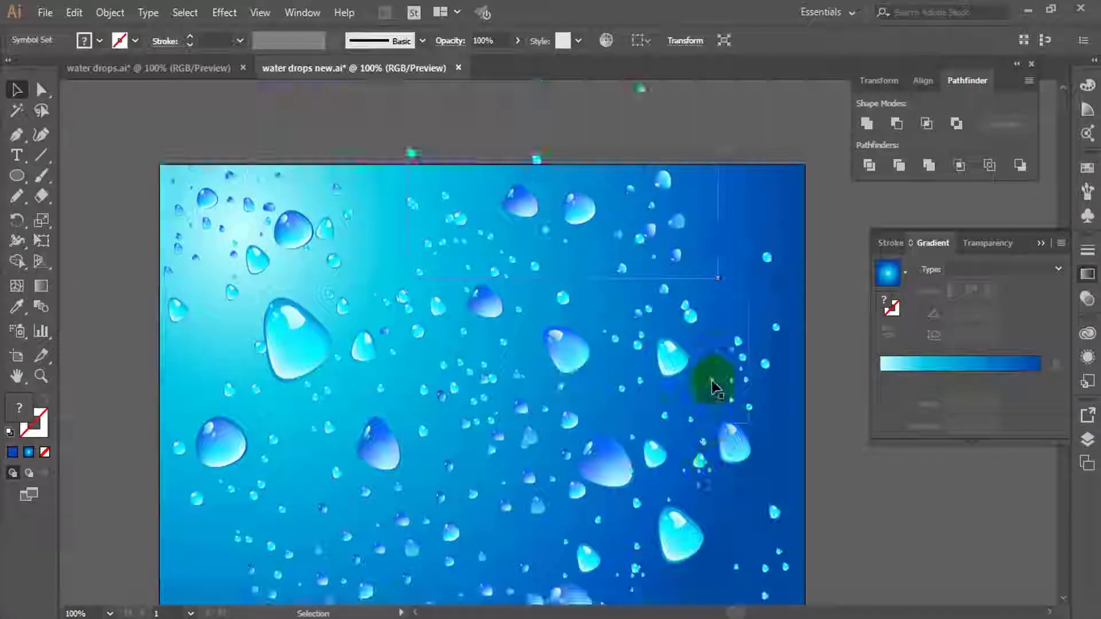
Place a copy of the bottom round drop in the background's upper-right area.
{"action": "scroll", "coordinate": [713, 385], "scroll_direction": "down", "scroll_amount": 4}
{"action": "left_click", "coordinate": [561, 564]}
{"action": "left_click_drag", "start_coordinate": [567, 531], "coordinate": [730, 201]}
{"action": "left_click", "coordinate": [883, 538]}
{"action": "scroll", "coordinate": [882, 537], "scroll_direction": "up", "scroll_amount": 4}
Examine the balance of the drops across the whole artboard at different zoom levels.
{"action": "scroll", "coordinate": [745, 493], "scroll_direction": "down", "scroll_amount": 3}
{"action": "key", "text": "z"}
{"action": "left_click", "coordinate": [601, 437], "text": "alt"}
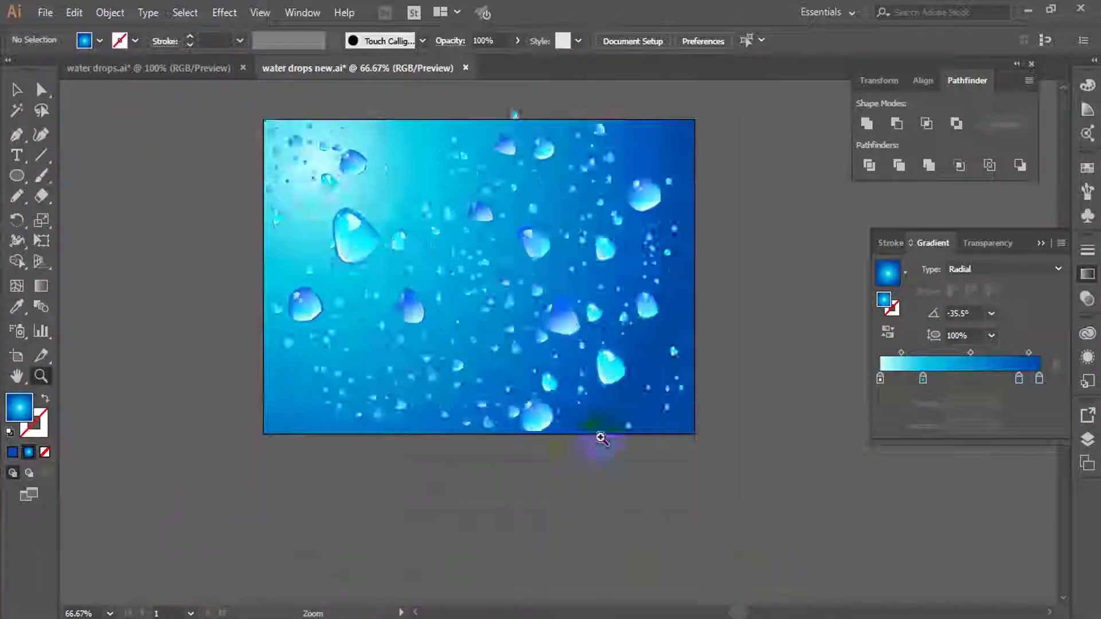
{"action": "left_click", "coordinate": [536, 314]}
{"action": "left_click", "coordinate": [517, 364], "text": "alt"}
{"action": "left_click", "coordinate": [543, 299]}
{"action": "left_click", "coordinate": [534, 291], "text": "alt"}
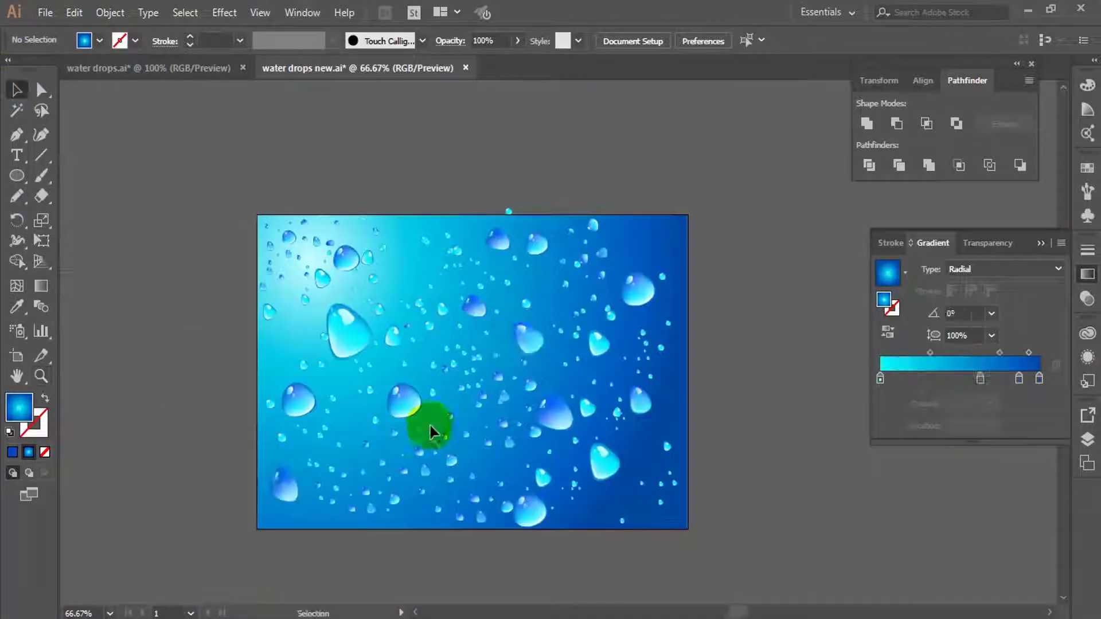
Place flattened copies of a blue drop near the top edge, to the right of the upper-left drop cluster.
{"action": "left_click", "coordinate": [469, 328]}
{"action": "left_click", "coordinate": [412, 361]}
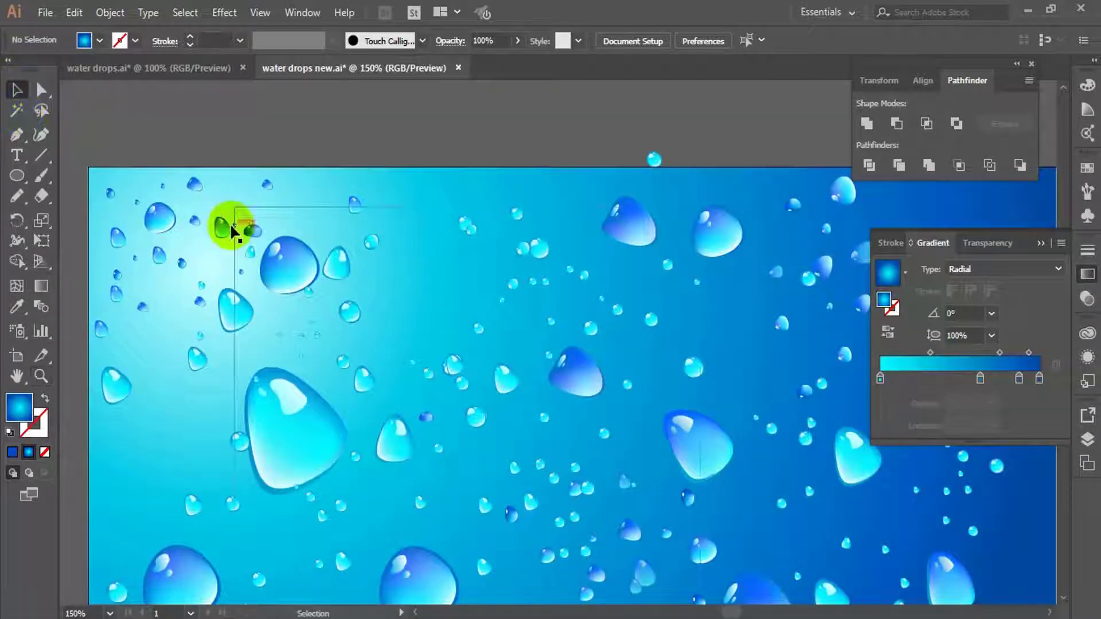
{"action": "left_click_drag", "start_coordinate": [233, 230], "coordinate": [431, 290]}
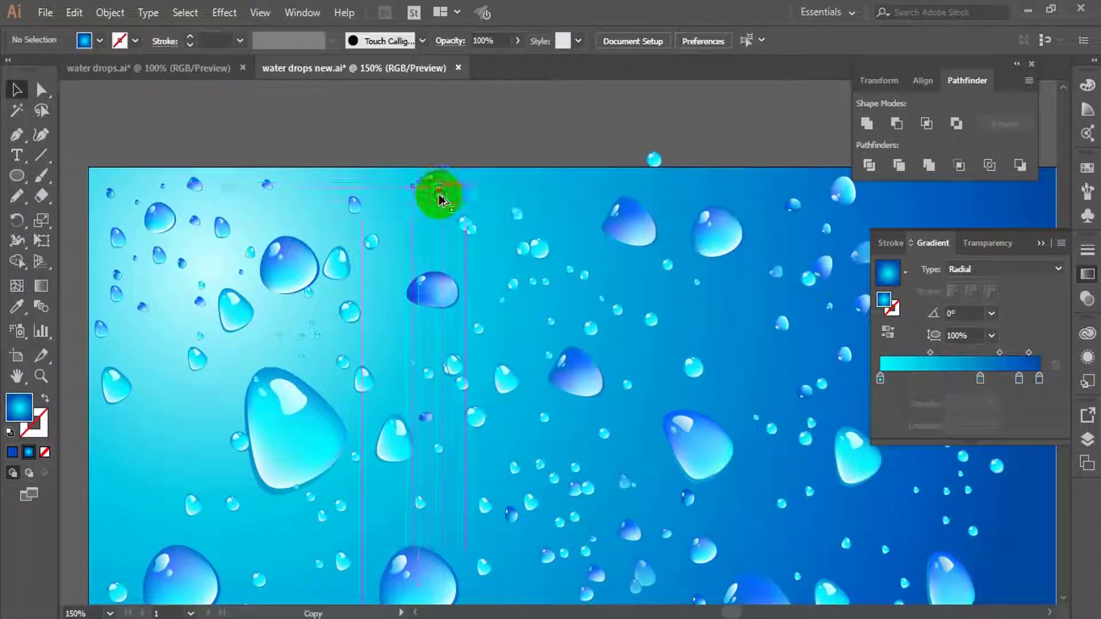
Examine the new blue drops near the top edge within the overall composition.
{"action": "key", "text": "z"}
{"action": "left_click", "coordinate": [659, 322], "text": "alt"}
{"action": "left_click", "coordinate": [652, 370], "text": "alt"}
{"action": "left_click", "coordinate": [440, 396]}
{"action": "left_click", "coordinate": [605, 300]}
{"action": "left_click", "coordinate": [478, 335]}
{"action": "left_click", "coordinate": [483, 351], "text": "alt"}
{"action": "left_click", "coordinate": [545, 376], "text": "alt"}
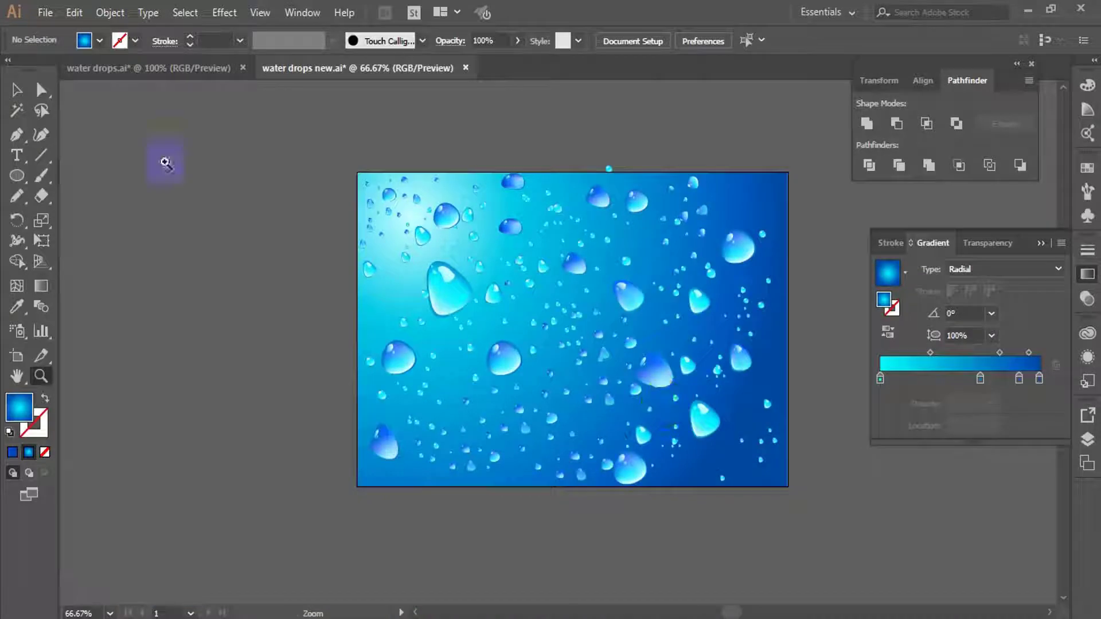
Save the water drops document.
{"action": "left_click", "coordinate": [16, 91]}
{"action": "left_click_drag", "start_coordinate": [617, 351], "coordinate": [506, 350]}
{"action": "left_click", "coordinate": [45, 14]}
{"action": "left_click", "coordinate": [100, 153]}
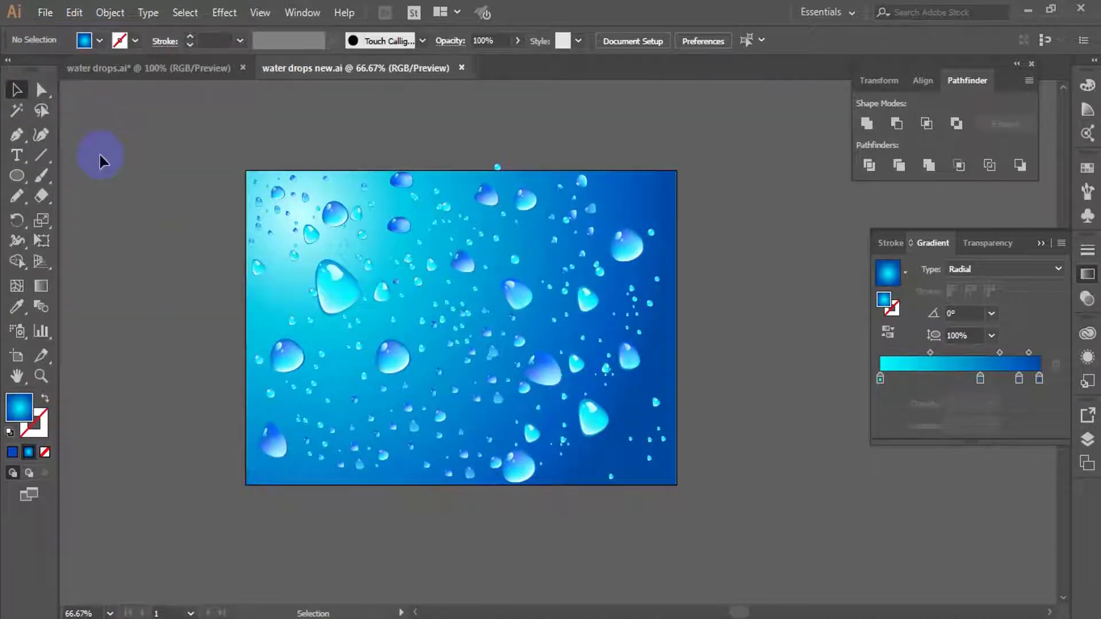
Place small drop copies in the upper middle, right of the centre, and near the upper-right corner.
{"action": "key", "text": "z"}
{"action": "left_click", "coordinate": [595, 313]}
{"action": "key", "text": "v"}
{"action": "left_click_drag", "start_coordinate": [267, 404], "coordinate": [491, 276]}
{"action": "left_click", "coordinate": [498, 280]}
{"action": "left_click_drag", "start_coordinate": [479, 266], "coordinate": [478, 370]}
{"action": "left_click", "coordinate": [519, 400]}
{"action": "left_click_drag", "start_coordinate": [621, 403], "coordinate": [624, 175]}
{"action": "left_click", "coordinate": [654, 334]}
Place a copy of the large blue drop near the bottom, left of the cyan teardrop, and adjust its position.
{"action": "scroll", "coordinate": [654, 336], "scroll_direction": "down", "scroll_amount": 2}
{"action": "left_click_drag", "start_coordinate": [484, 387], "coordinate": [392, 471]}
{"action": "left_click_drag", "start_coordinate": [383, 431], "coordinate": [381, 425]}
{"action": "left_click", "coordinate": [801, 522]}
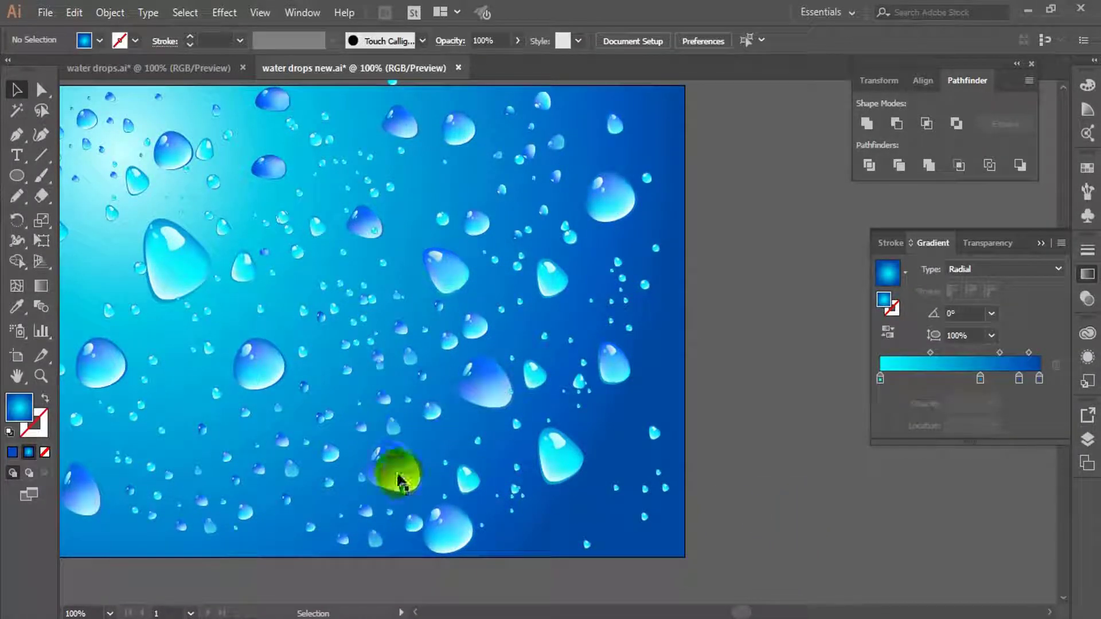
{"action": "left_click_drag", "start_coordinate": [400, 481], "coordinate": [420, 459]}
{"action": "left_click", "coordinate": [763, 487]}
Move the stray cyan drop above the artboard inside the background's top edge.
{"action": "key", "text": "z"}
{"action": "left_click", "coordinate": [418, 406], "text": "alt"}
{"action": "scroll", "coordinate": [609, 312], "scroll_direction": "up", "scroll_amount": 2}
{"action": "left_click", "coordinate": [17, 88]}
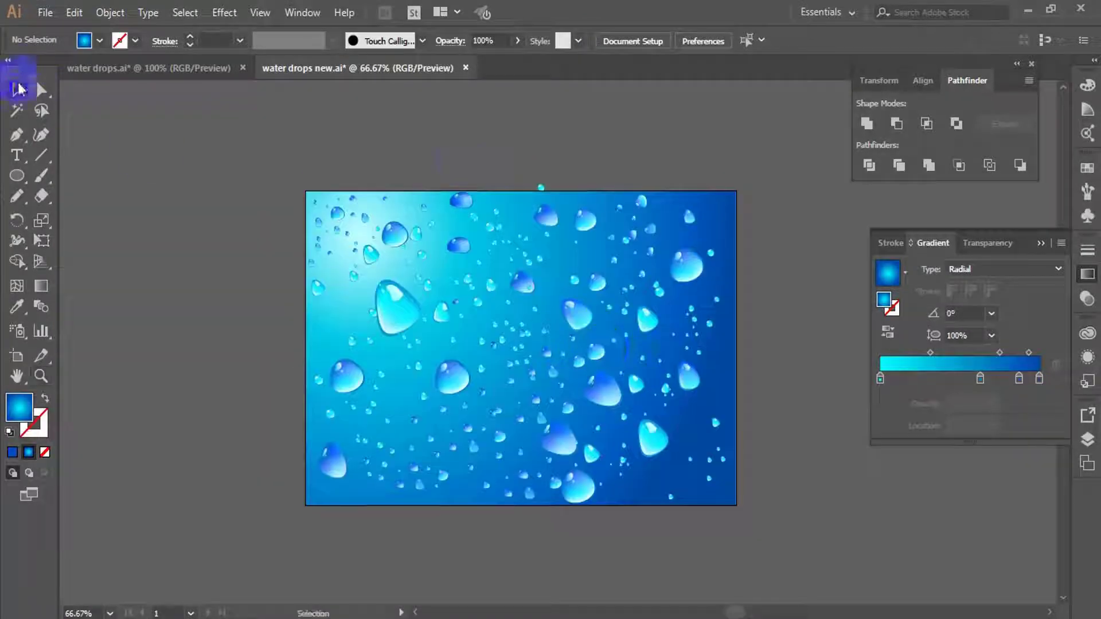
{"action": "left_click_drag", "start_coordinate": [541, 188], "coordinate": [541, 201]}
{"action": "key", "text": "z"}
{"action": "left_click", "coordinate": [561, 370]}
{"action": "left_click", "coordinate": [548, 366], "text": "alt"}
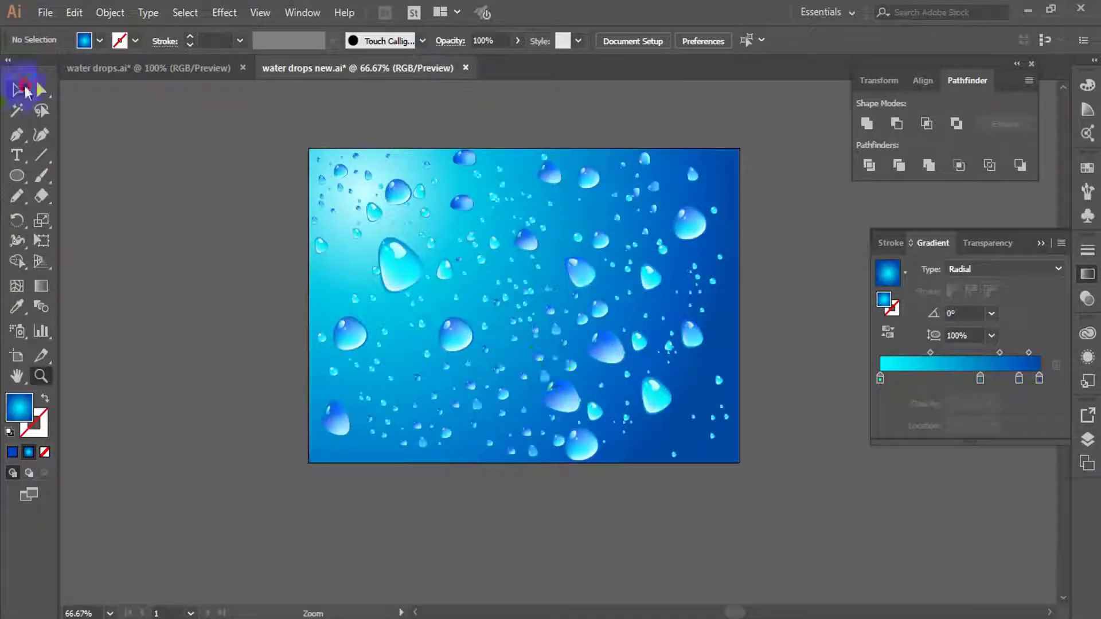
Save the finished composition with its latest drop adjustments.
{"action": "left_click", "coordinate": [19, 89]}
{"action": "left_click", "coordinate": [44, 13]}
{"action": "left_click", "coordinate": [129, 165]}
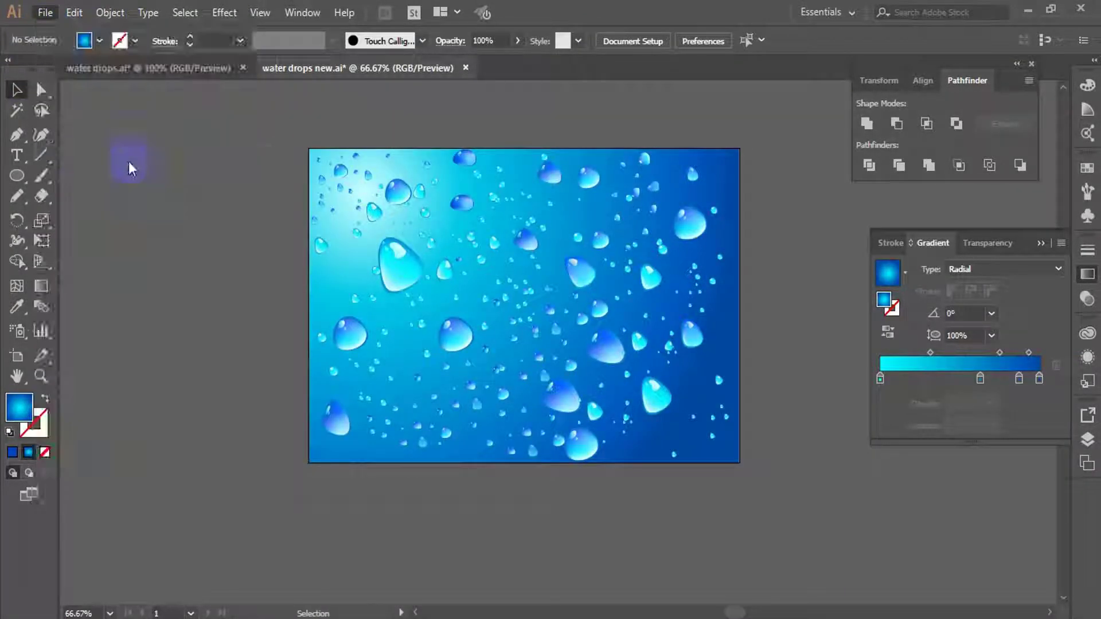
Export the artwork to the Desktop as the JPEG "water drops new", replacing the existing file.
{"action": "left_click", "coordinate": [47, 12]}
{"action": "left_click", "coordinate": [111, 170]}
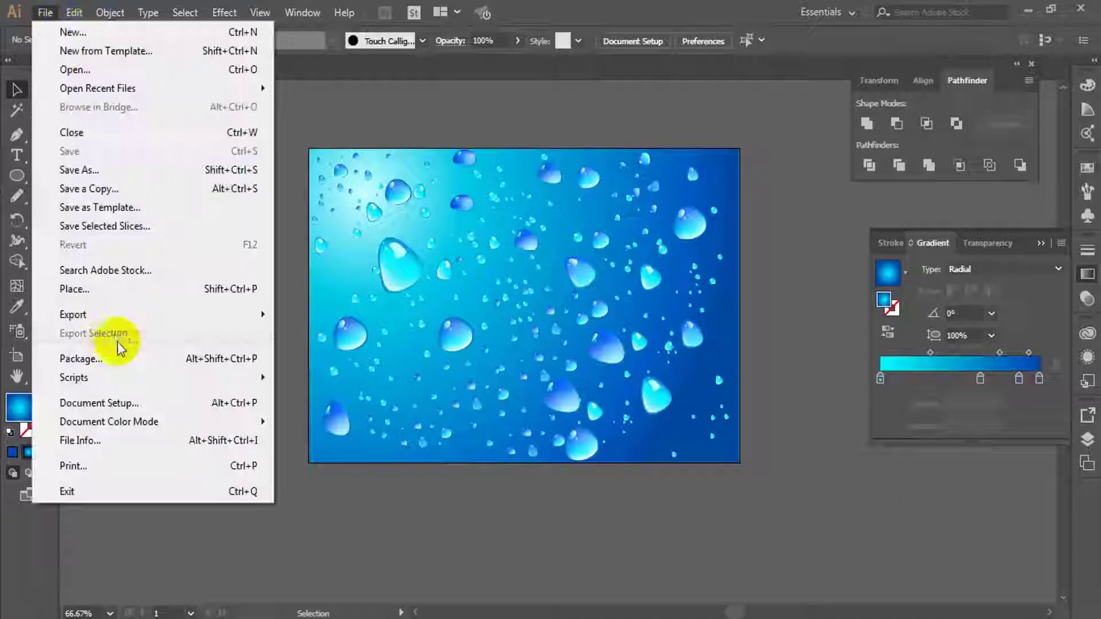
{"action": "mouse_move", "coordinate": [115, 314]}
{"action": "left_click", "coordinate": [369, 333]}
{"action": "left_click", "coordinate": [968, 590]}
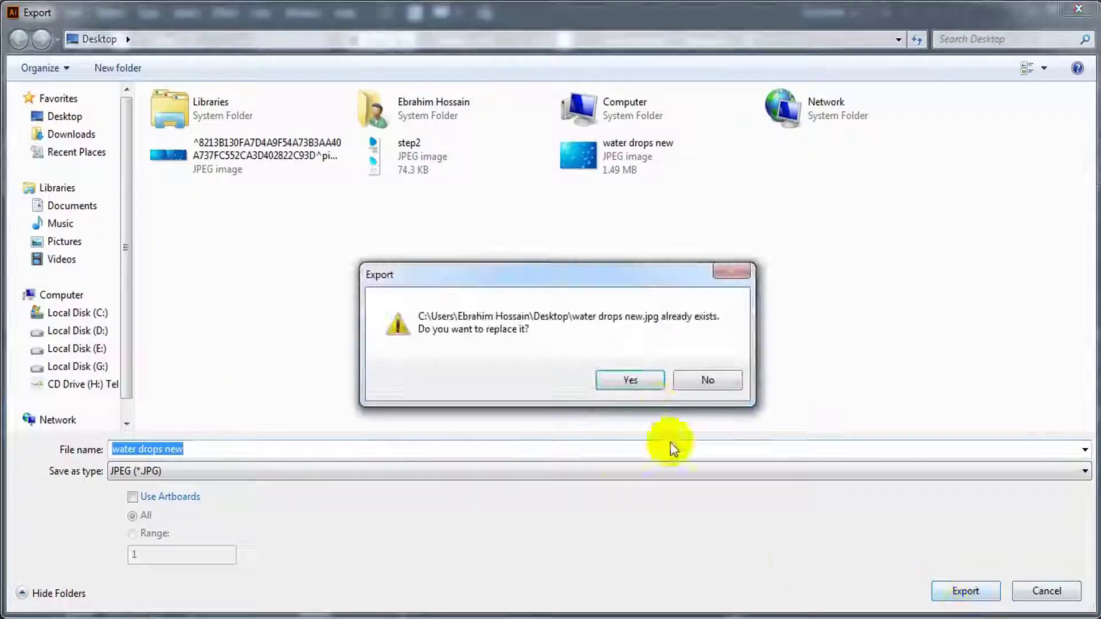
{"action": "left_click", "coordinate": [634, 381]}
{"action": "left_click", "coordinate": [622, 581]}
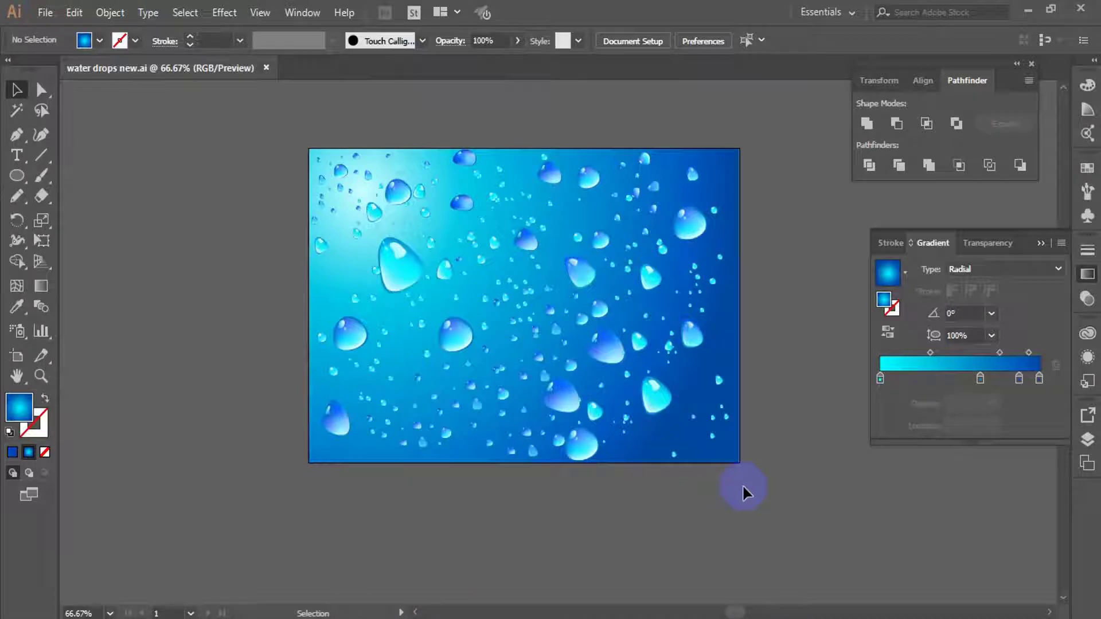